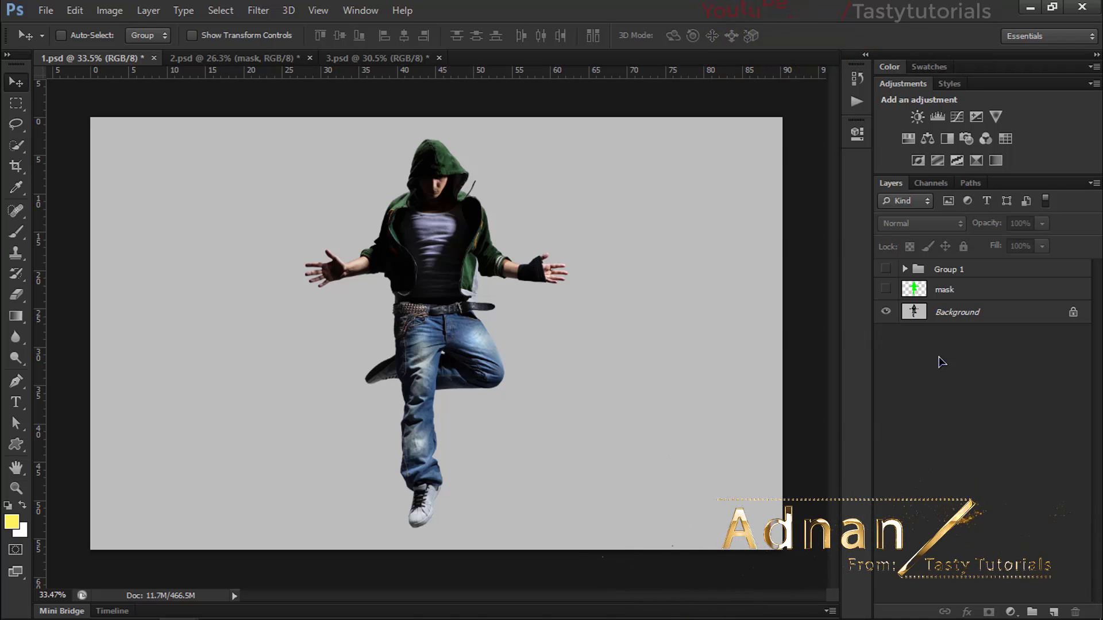
- Select the green mask layer under Group 1 in the 1.psd Layers panel
click(945, 270)
click(938, 363)
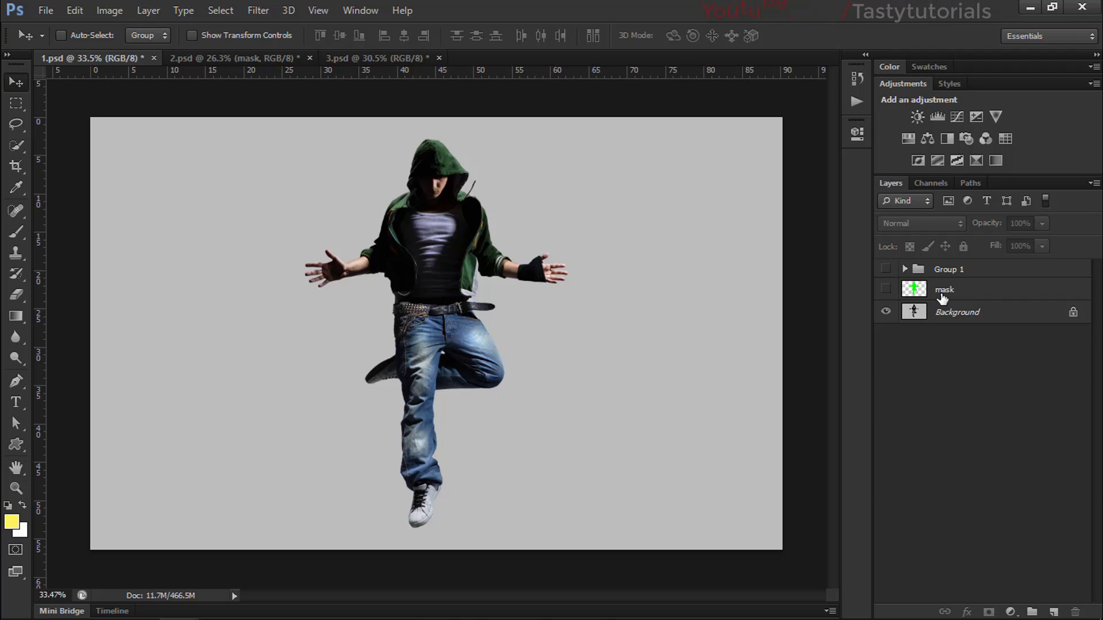
click(943, 298)
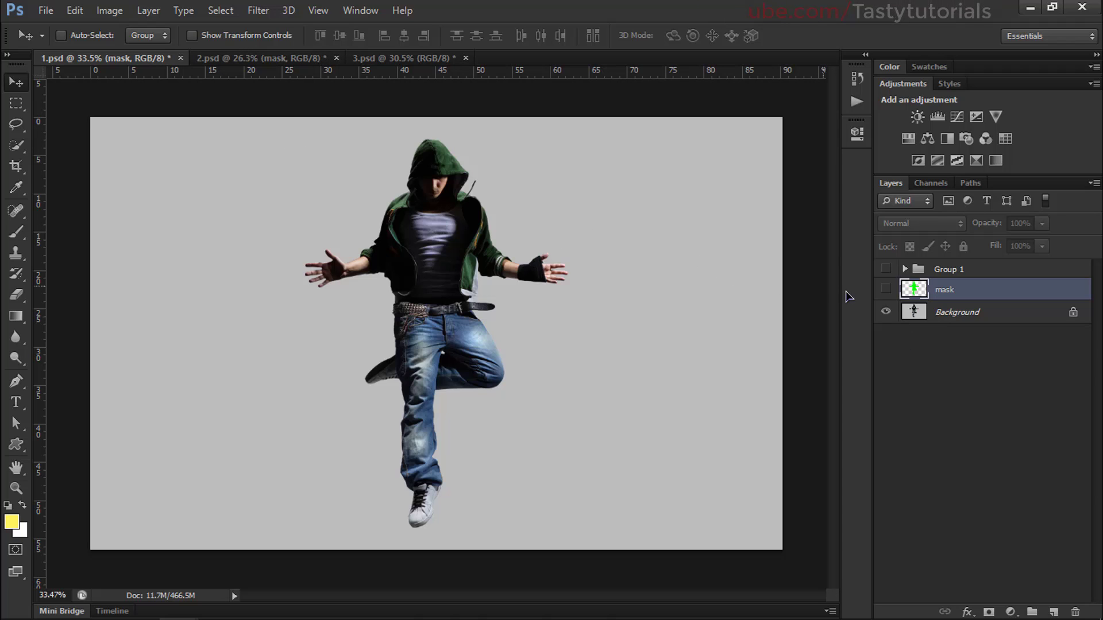
- Hide the green mask and make Group 1's glowing light artwork visible
click(885, 290)
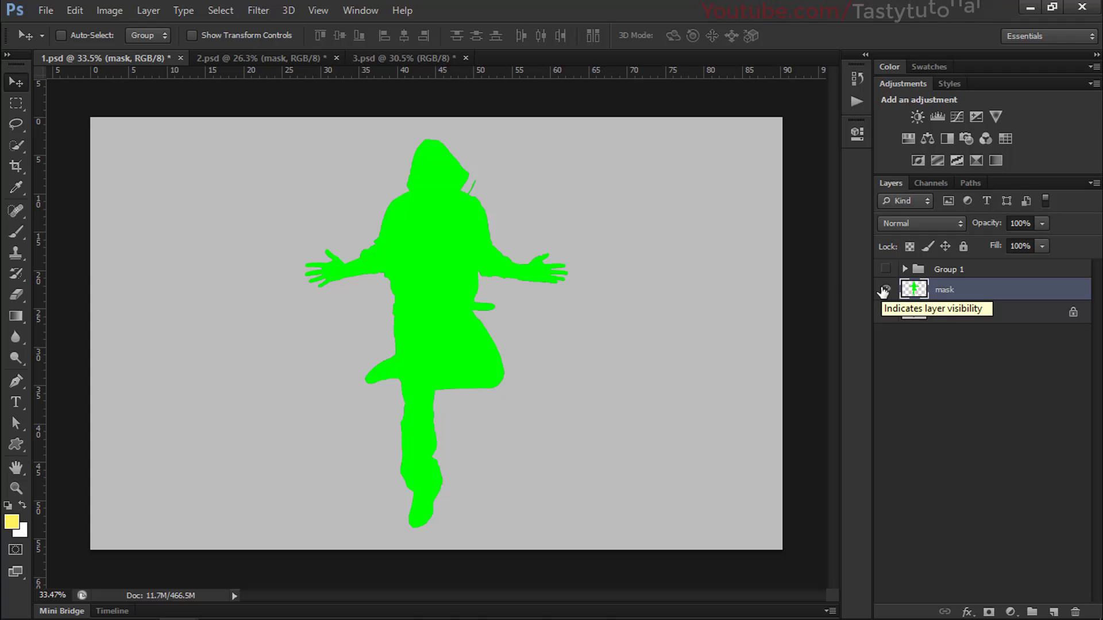
click(883, 290)
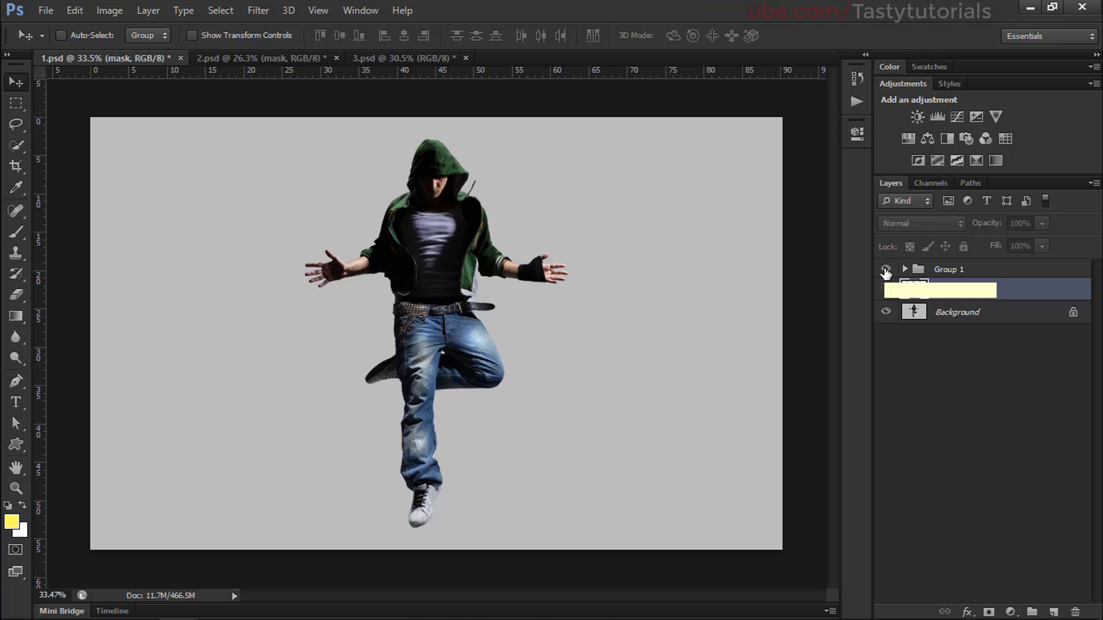
click(885, 269)
click(961, 274)
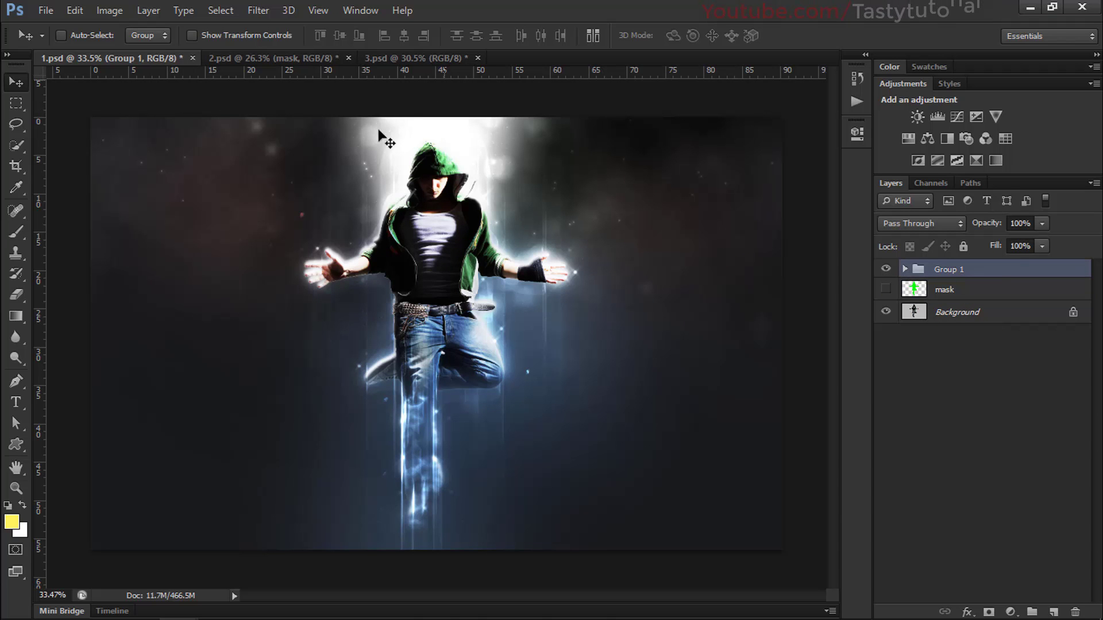
- Inside Group 1, preview the bground group and Gradient Fill 1 on and off, then collapse it
click(903, 269)
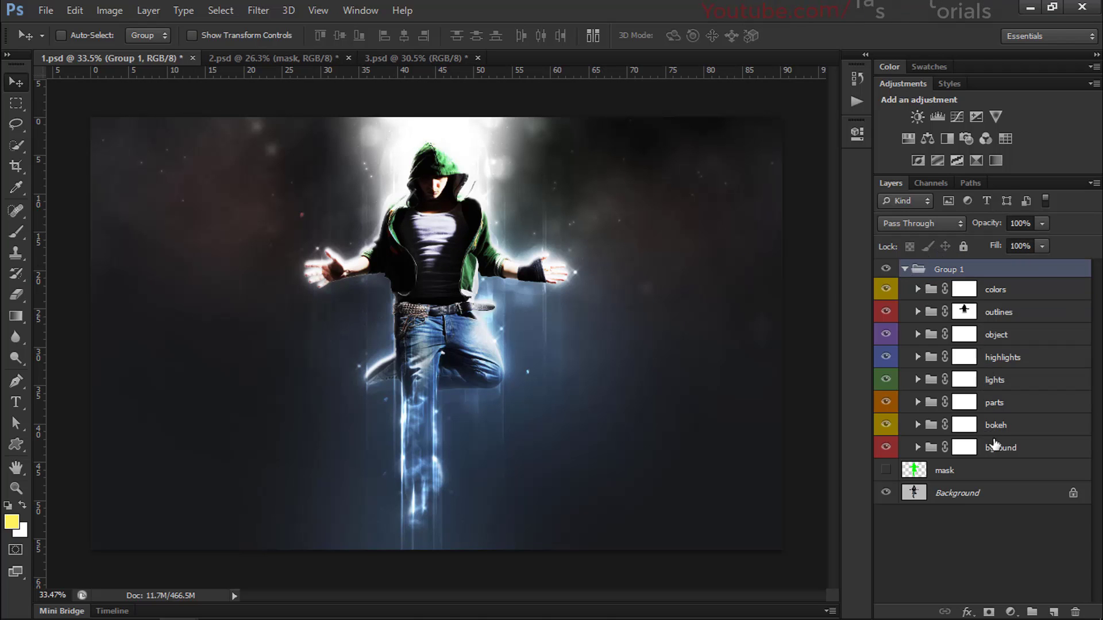
click(886, 448)
click(887, 445)
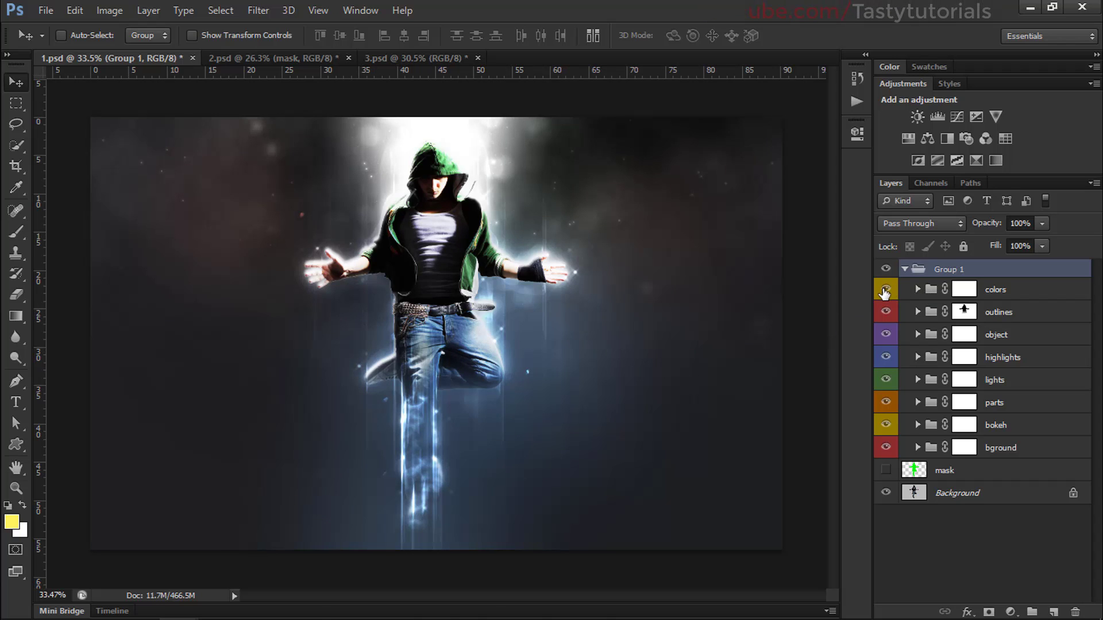
click(885, 312)
click(918, 289)
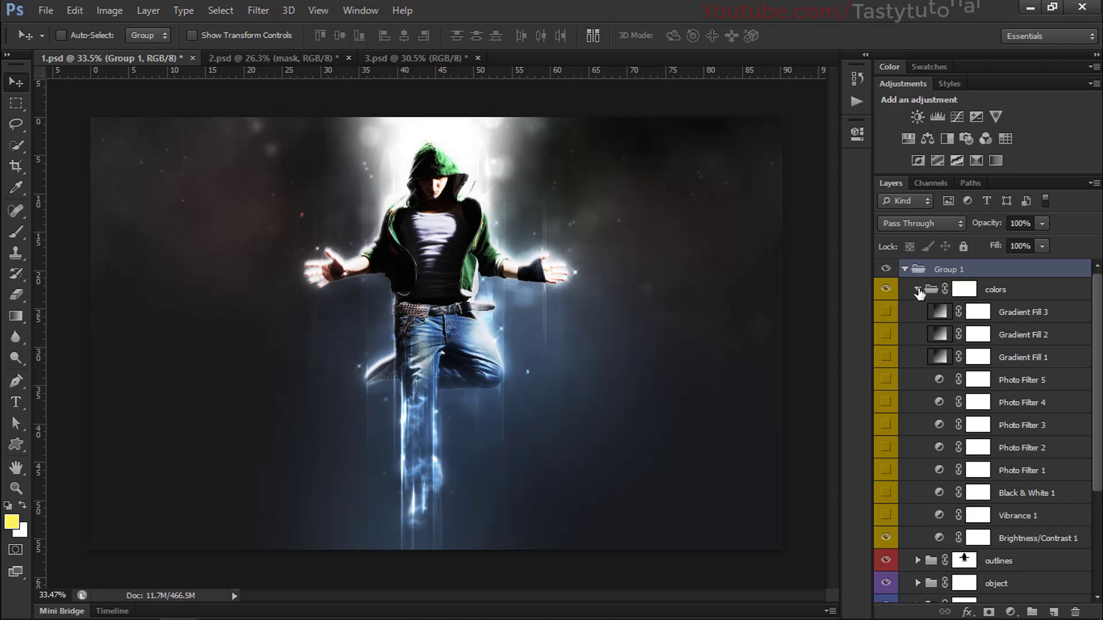
click(885, 335)
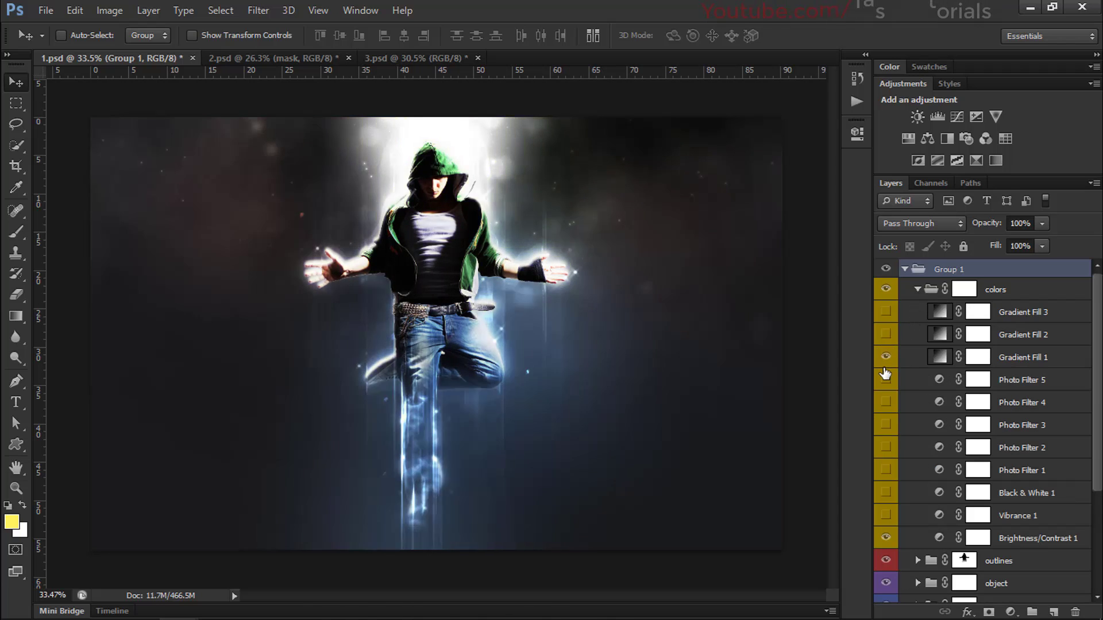
click(885, 357)
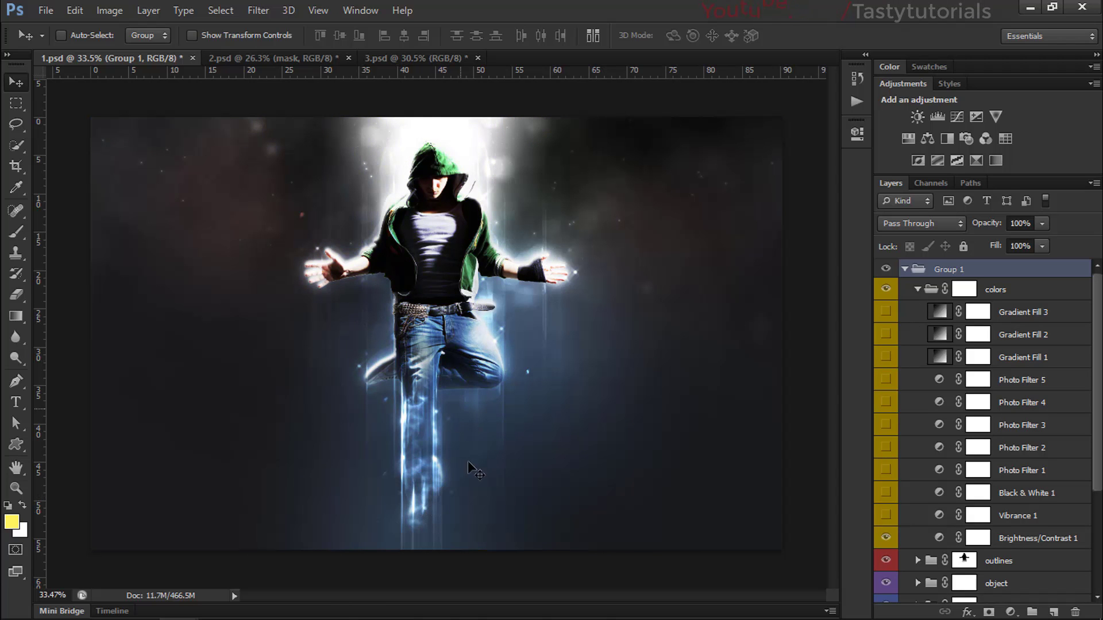
click(905, 270)
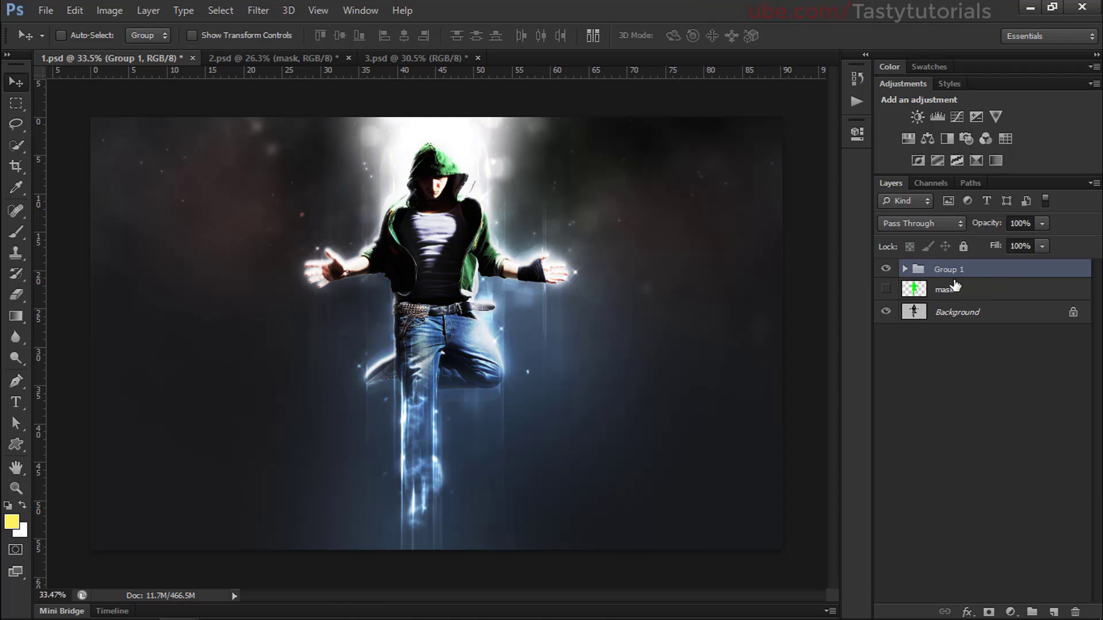
- Close 1.psd without saving and toggle the green mask over the robot in 2.psd
click(192, 58)
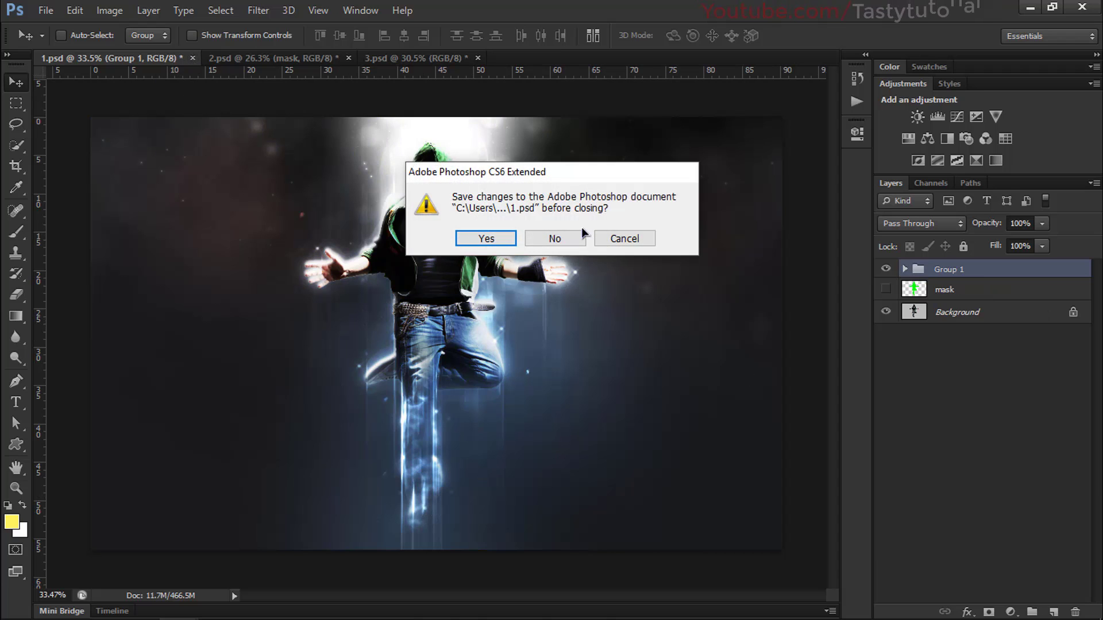
click(554, 239)
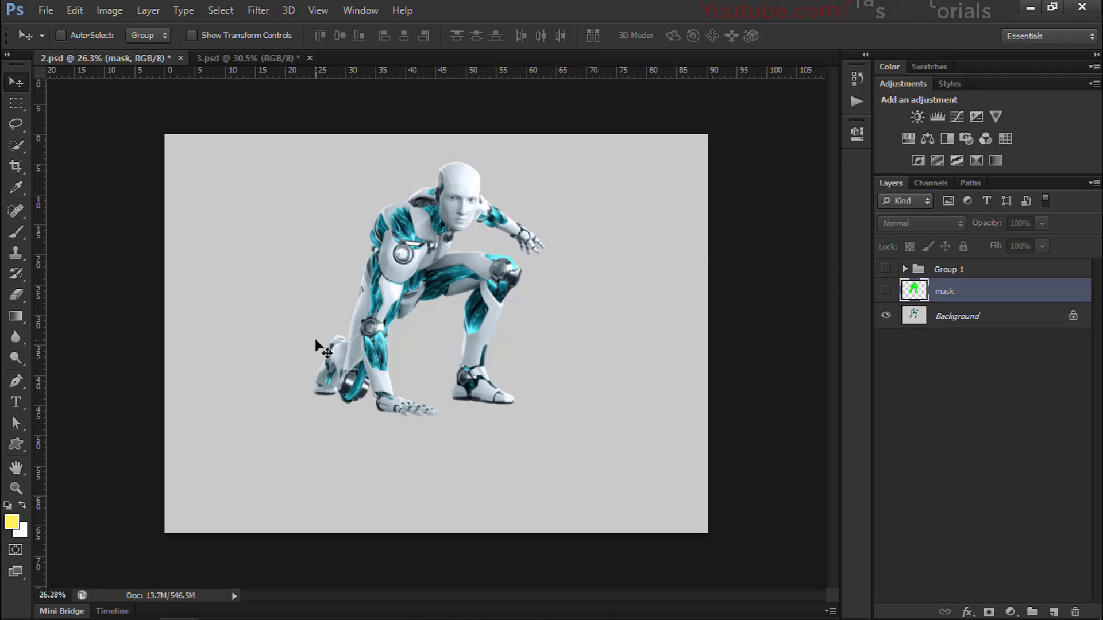
click(885, 291)
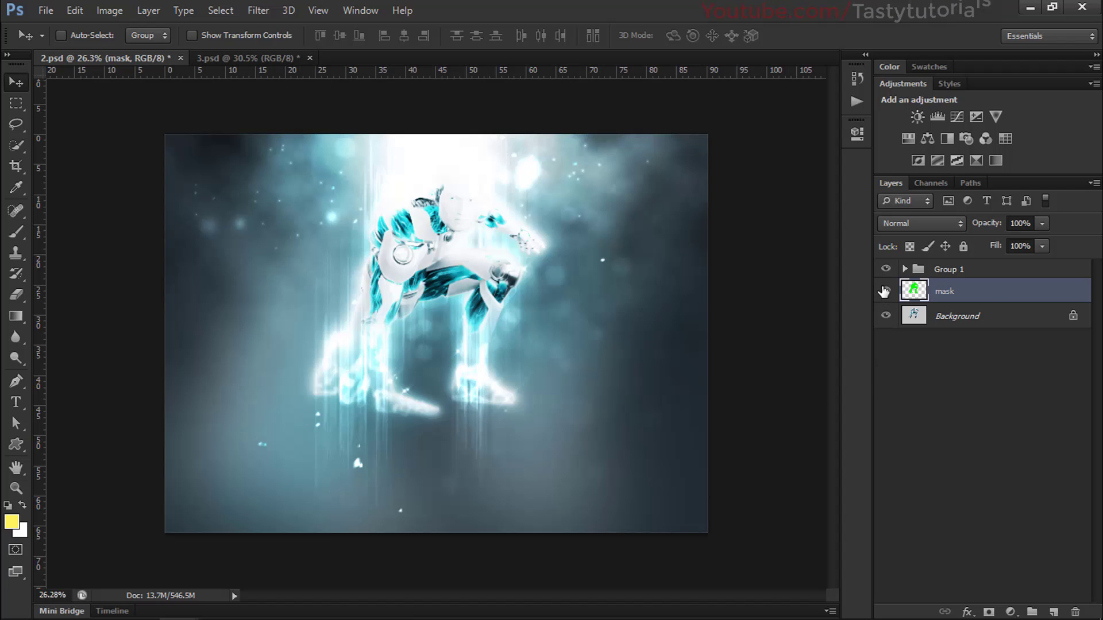
click(885, 292)
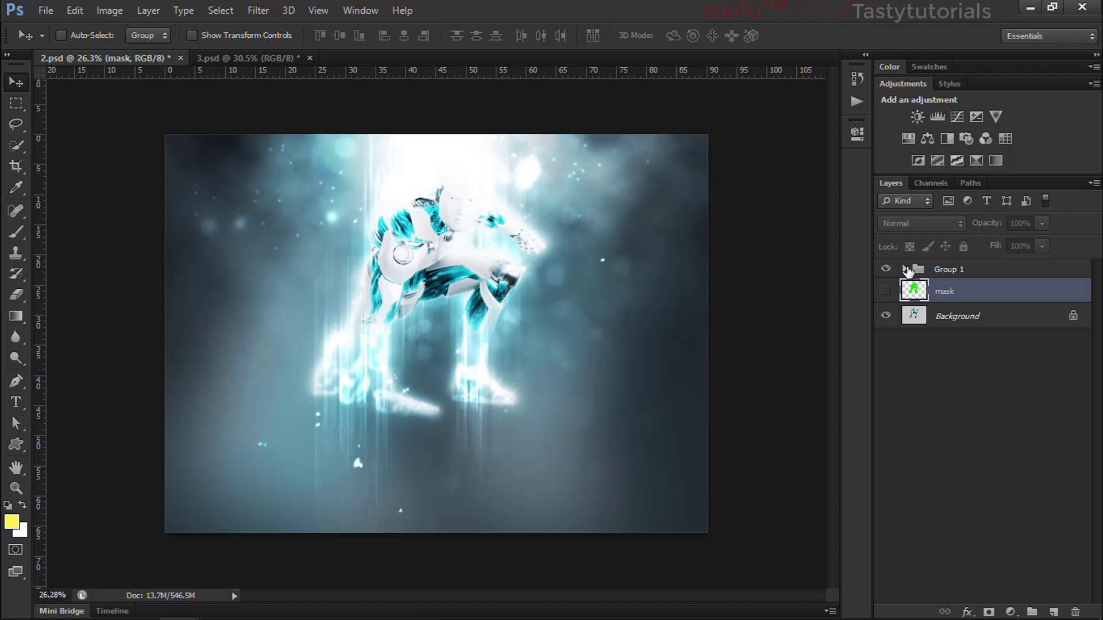
- Compare 2.psd without its bground and bokeh groups, then close 2.psd
click(905, 269)
click(885, 466)
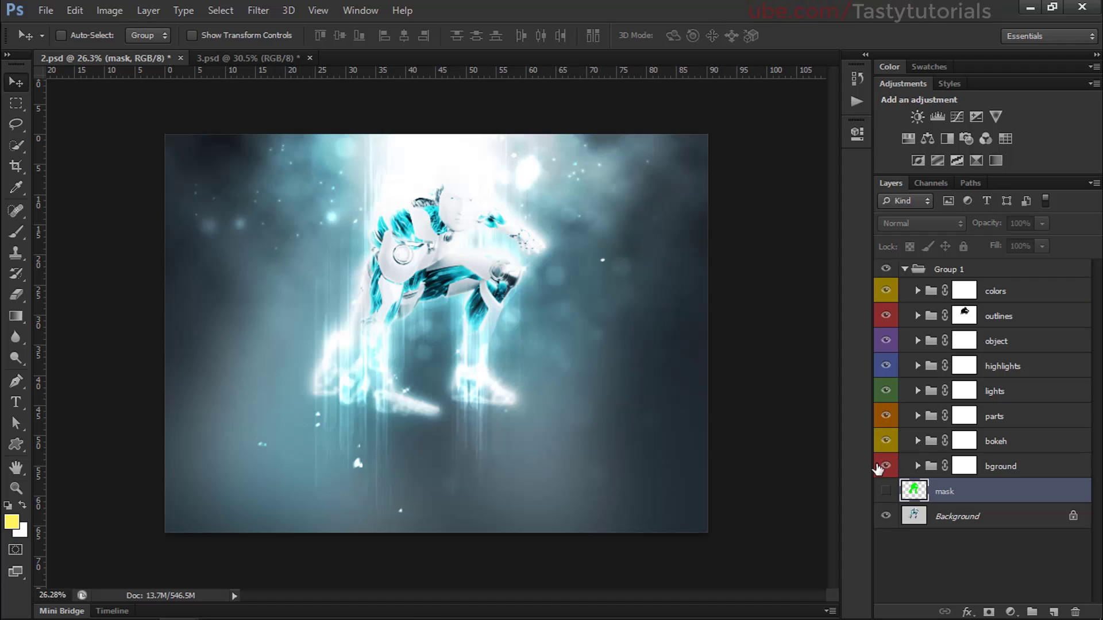
click(885, 441)
click(885, 440)
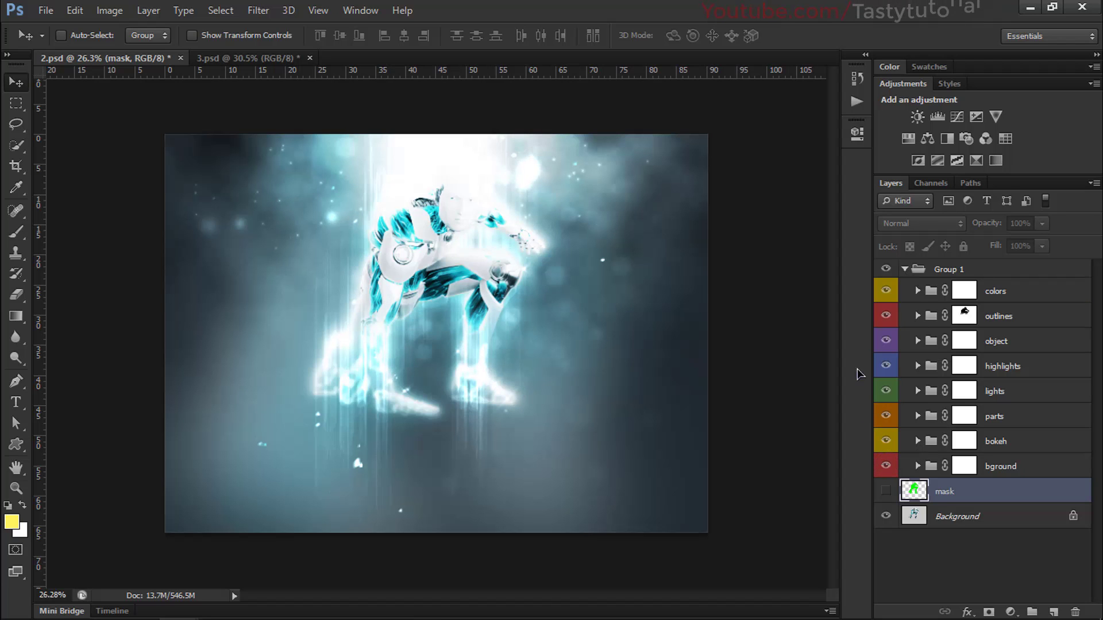
click(181, 59)
click(488, 238)
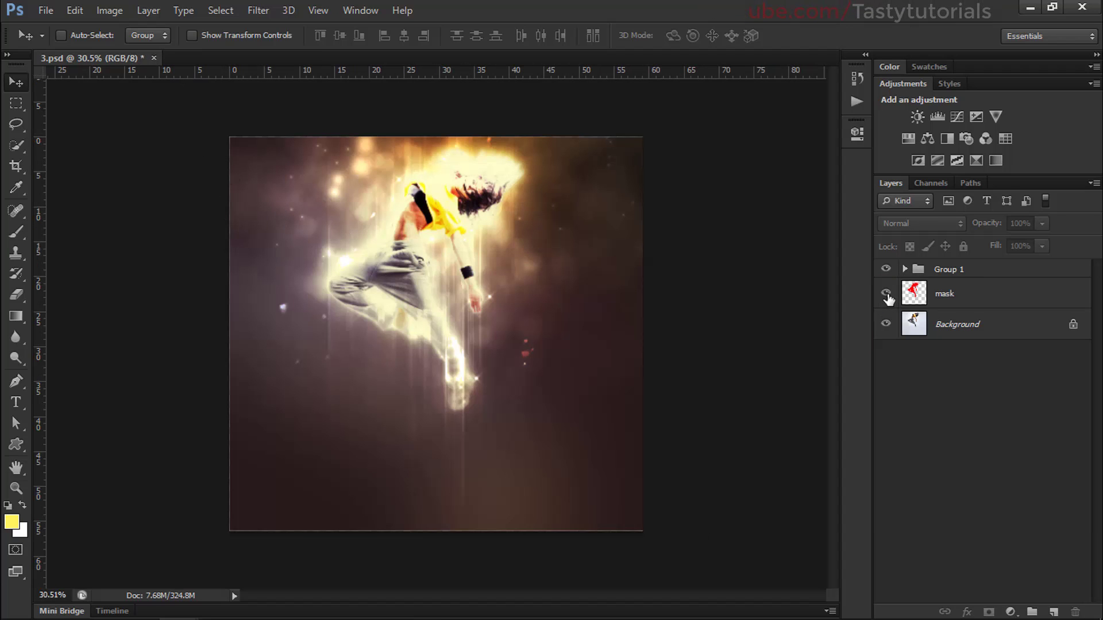
- Hide the mask and Group 1 in 3.psd, then close it without saving
click(886, 294)
click(884, 269)
click(905, 270)
click(905, 269)
click(155, 59)
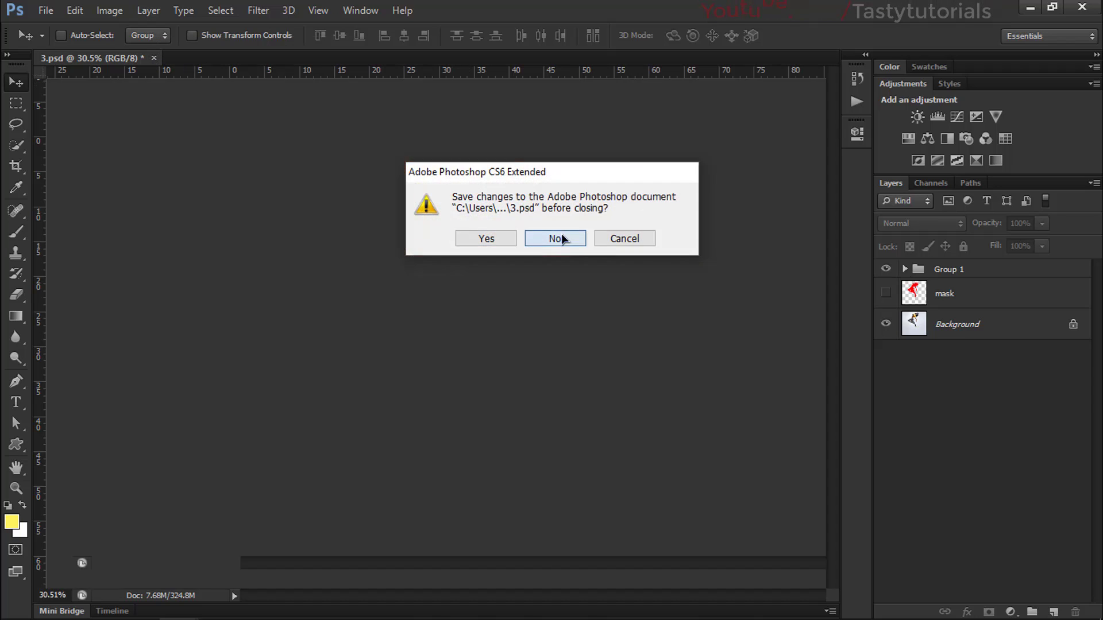
click(557, 235)
- Start File > Open as Smart Object, then cancel it
click(44, 10)
click(104, 104)
click(569, 26)
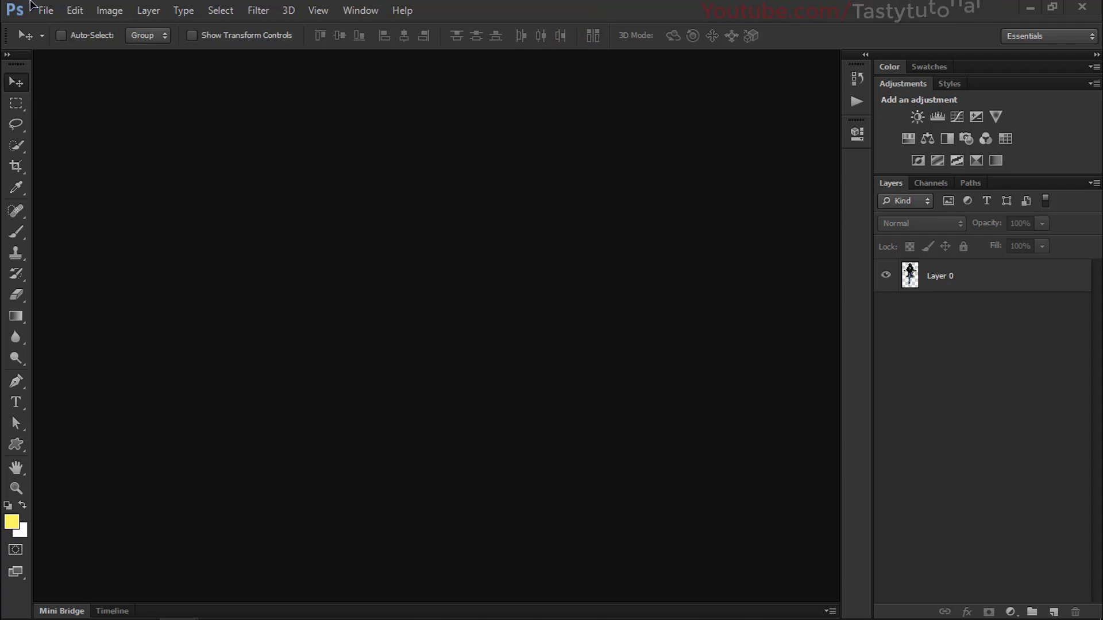
- Dock 85652096.png as a tab, fit it to the screen and zoom out slightly
click(45, 10)
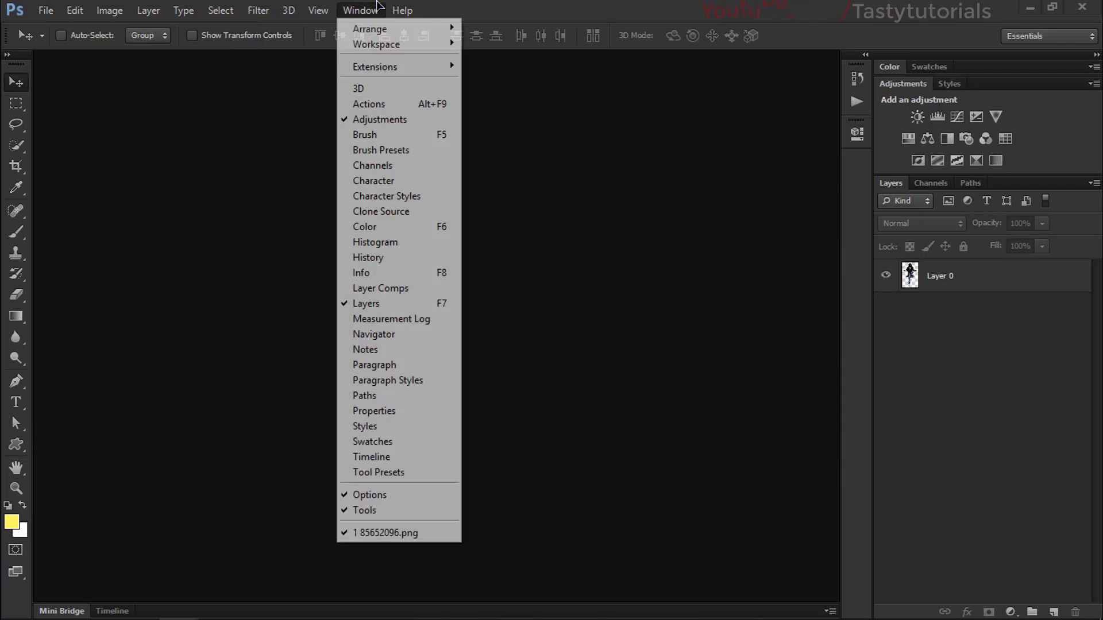
click(361, 11)
mouse_move(178, 604)
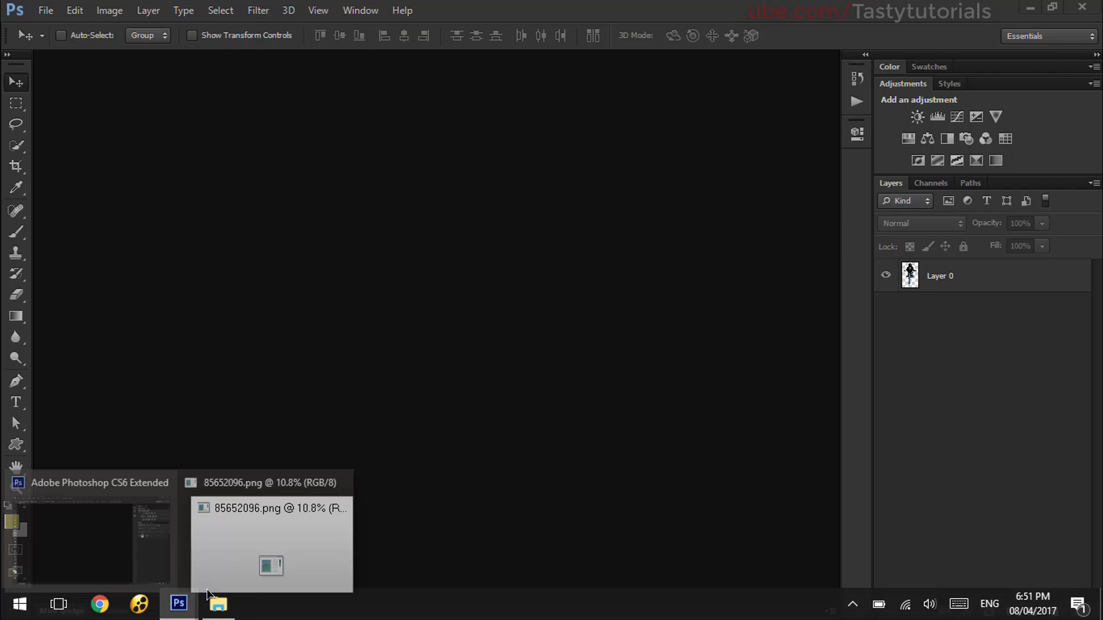
click(287, 551)
drag(942, 351, 400, 58)
key(ctrl+0)
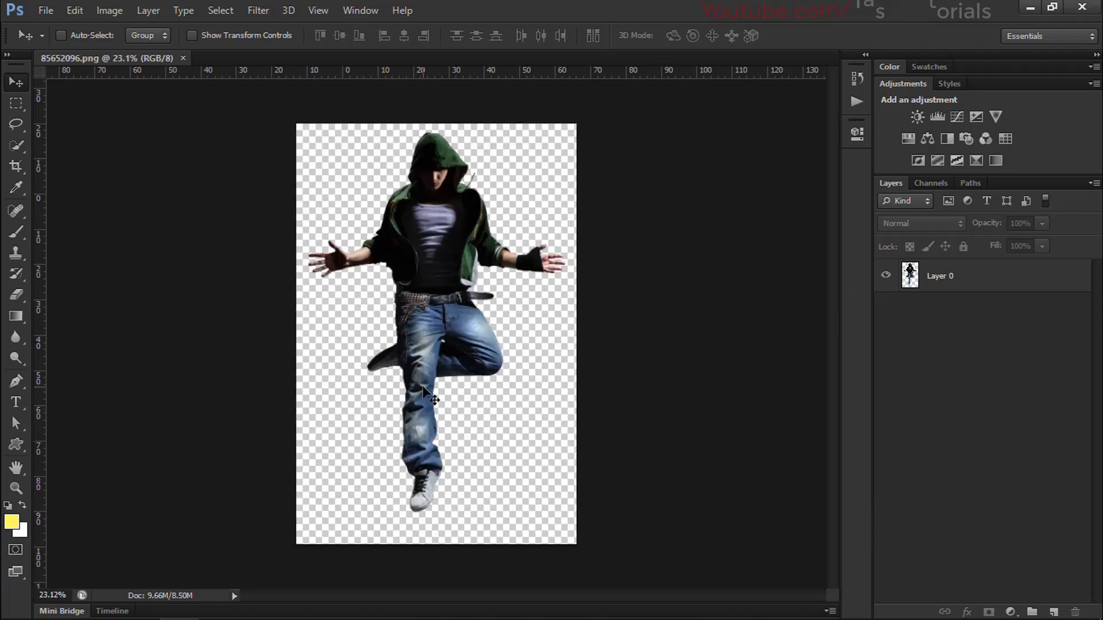
key(ctrl+minus)
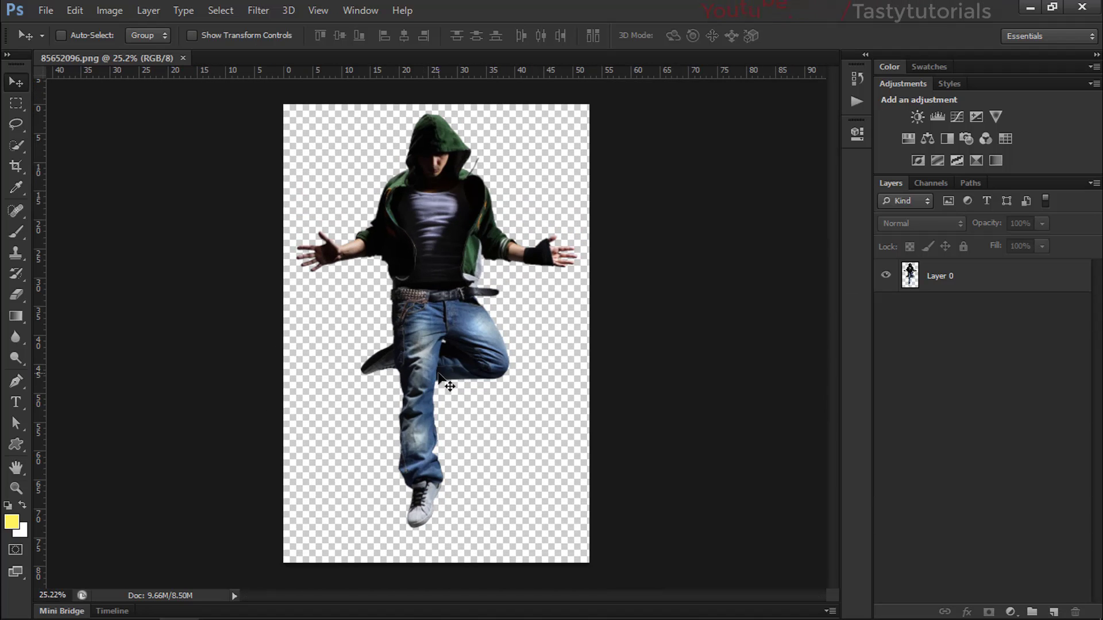
click(45, 11)
- Create a document named 'Light', 2560×1600 pixels, with a transparent background
click(43, 27)
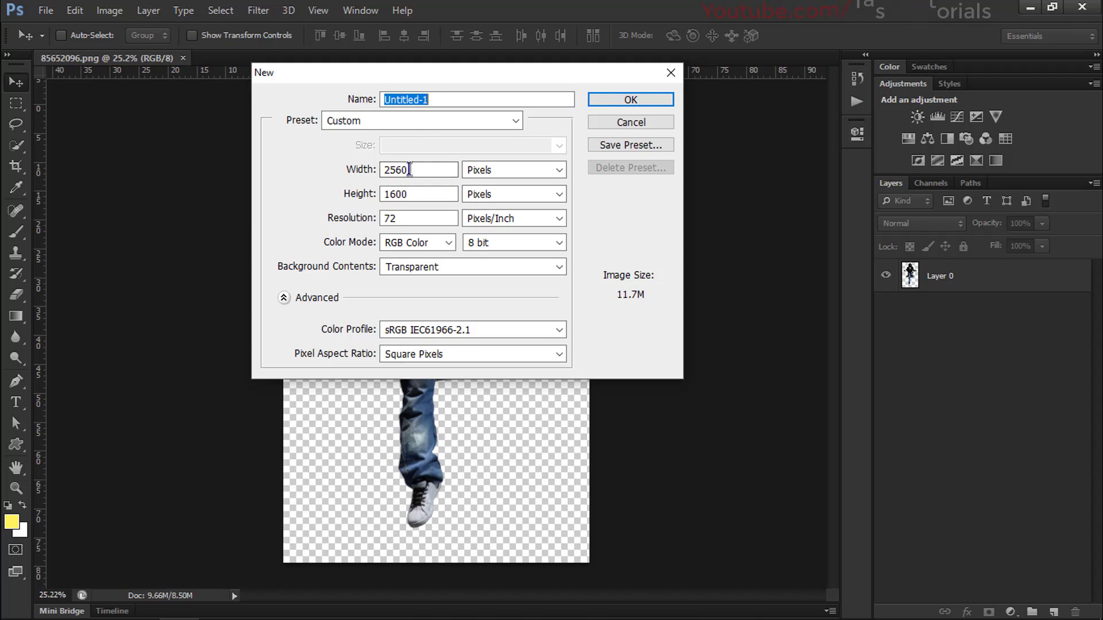
drag(431, 168, 358, 167)
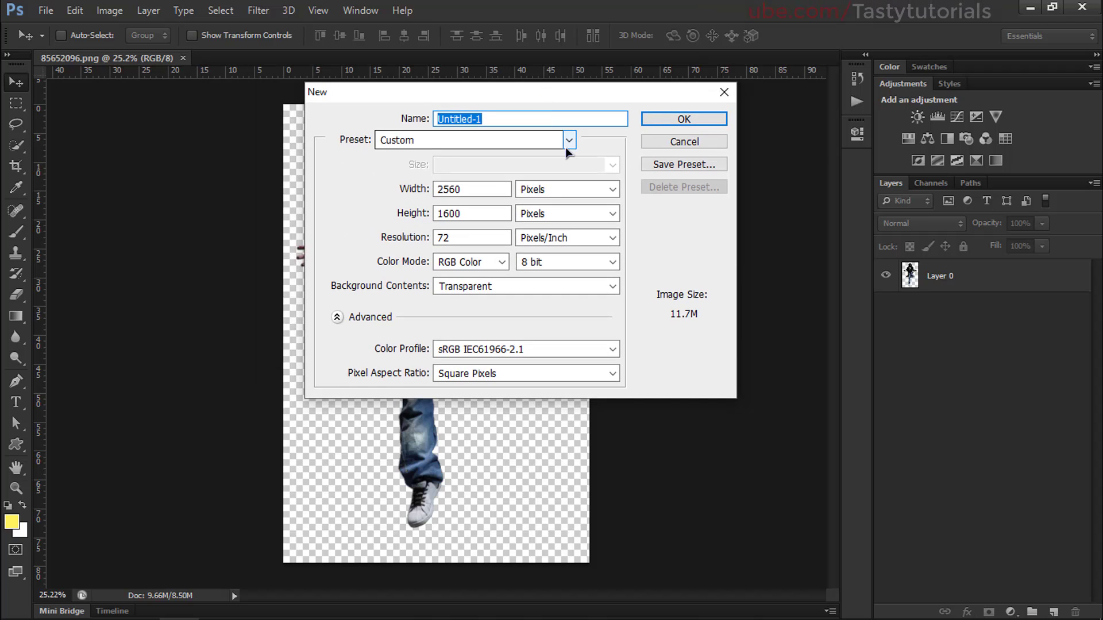
drag(476, 189, 407, 189)
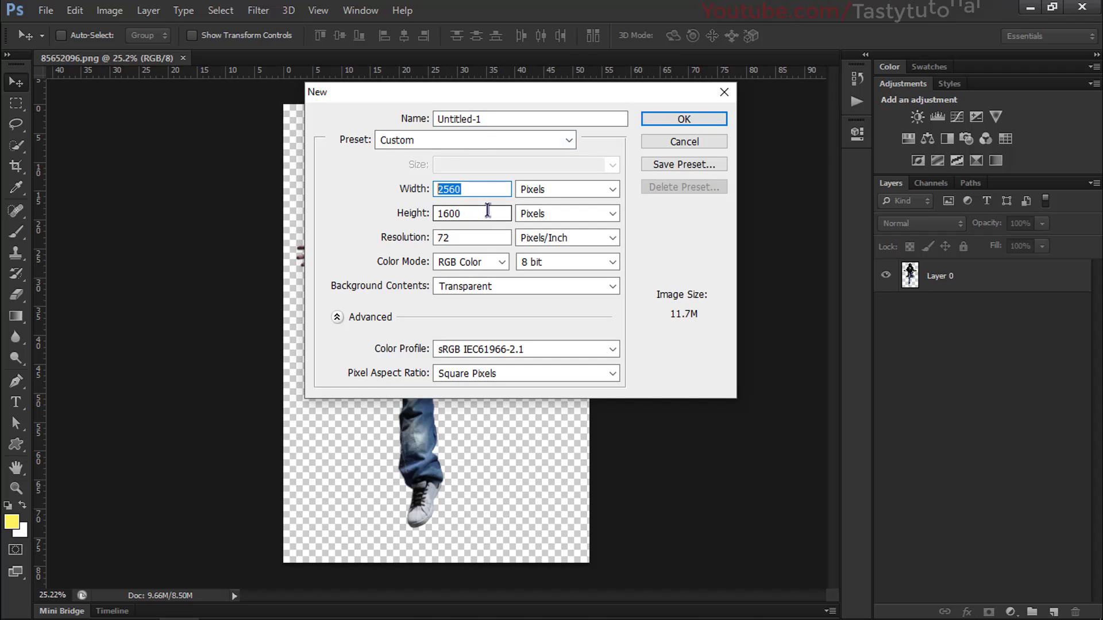
drag(492, 213, 415, 219)
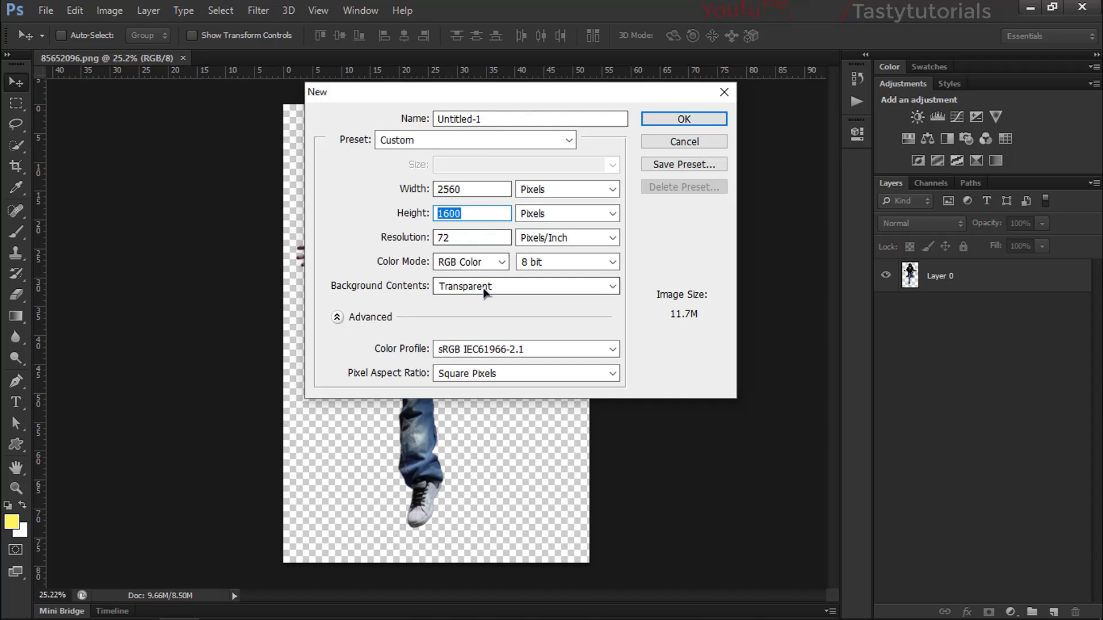
drag(493, 118, 387, 117)
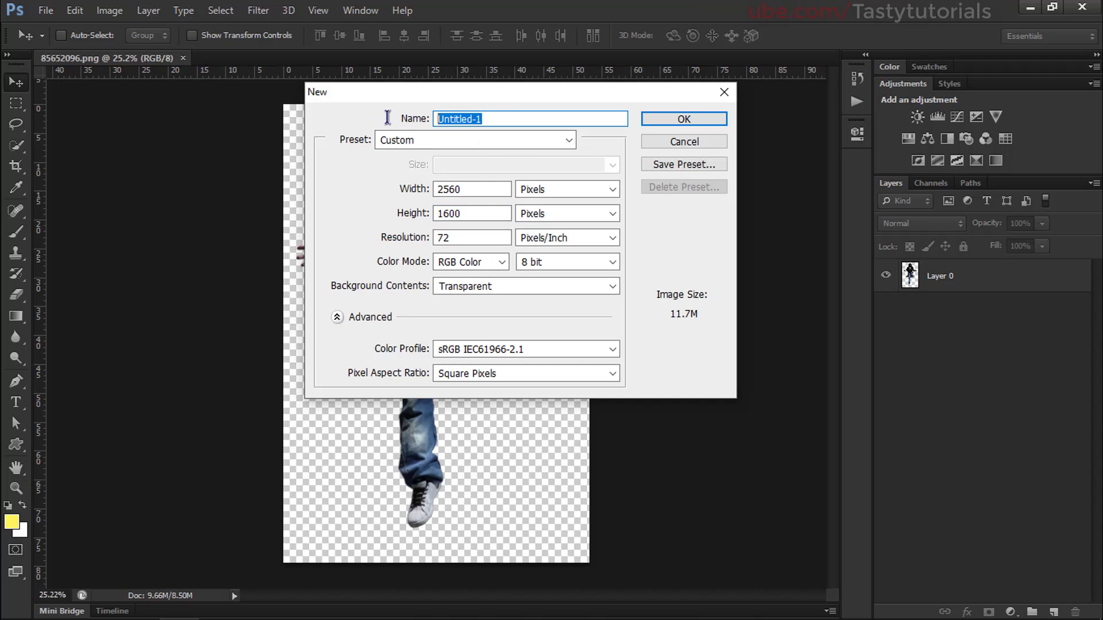
text(Light)
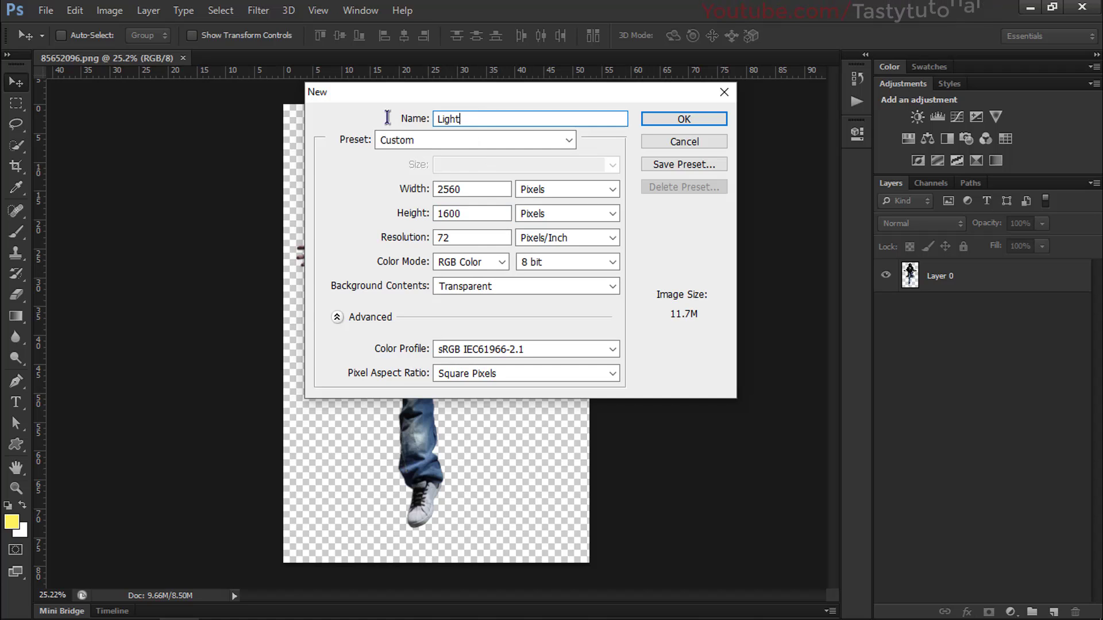
click(659, 118)
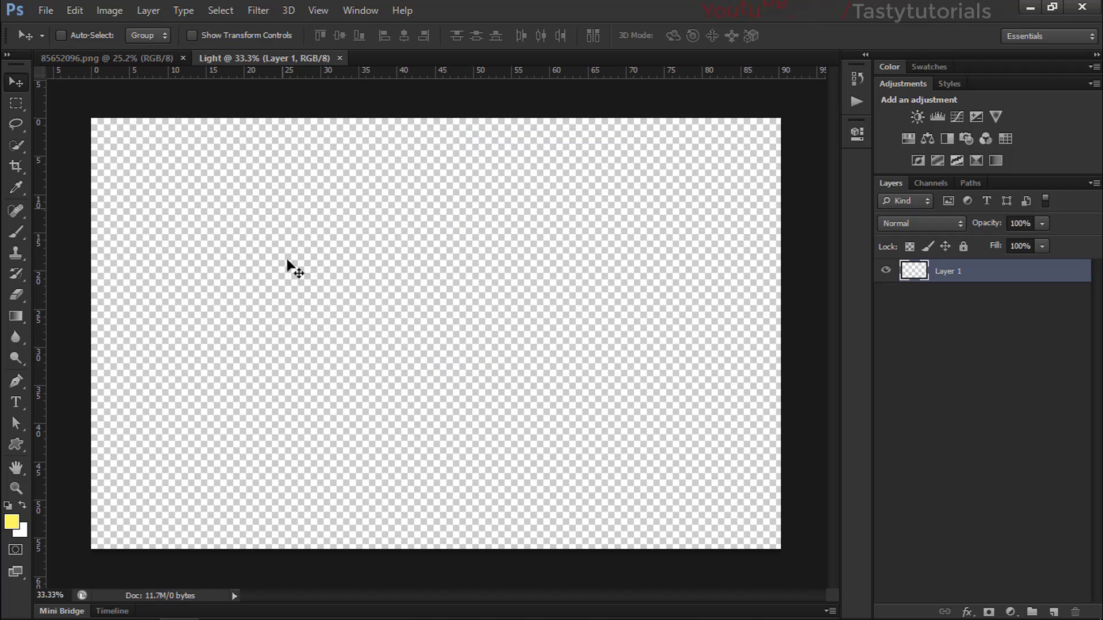
- Drag the hooded man's layer from 85652096.png into the Light document
click(106, 58)
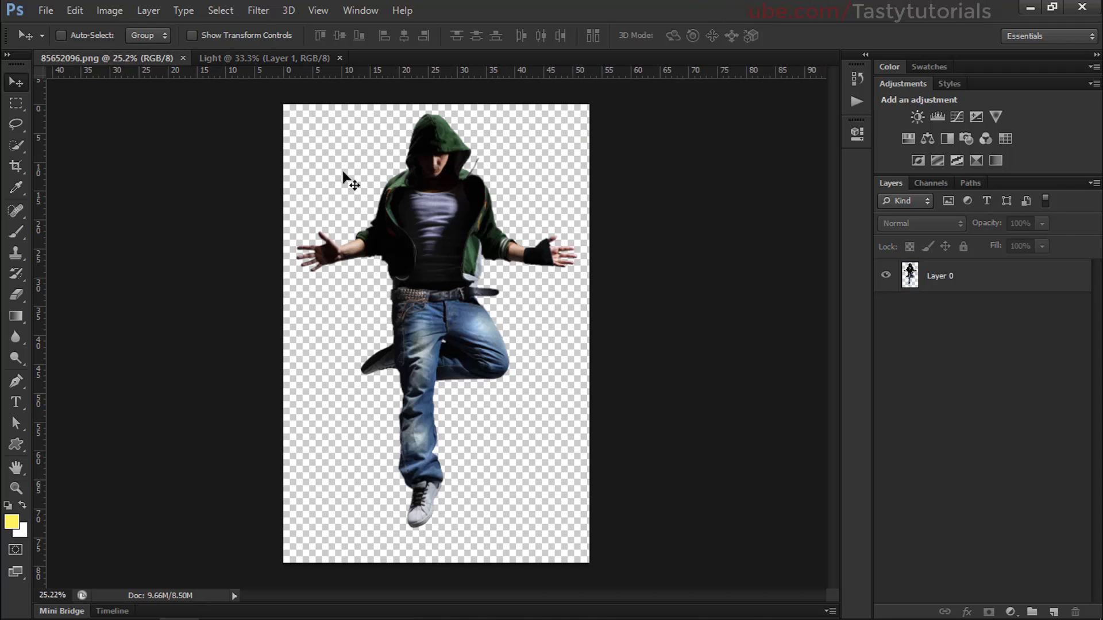
click(422, 212)
click(504, 240)
click(934, 278)
mouse_move(467, 242)
mouse_down()
mouse_move(293, 60)
mouse_move(424, 286)
mouse_up()
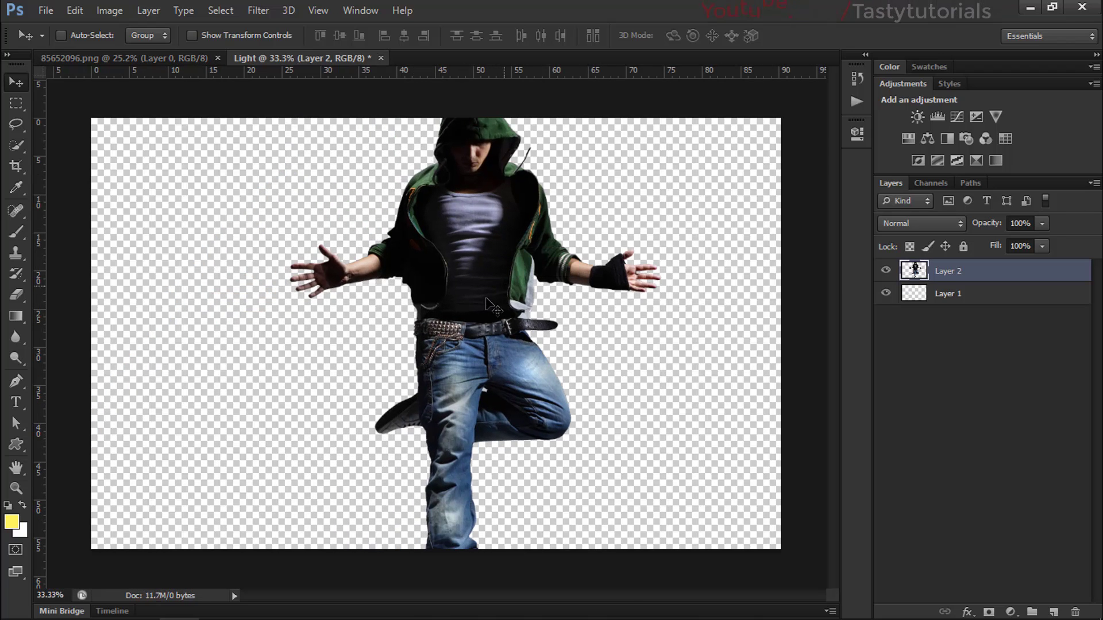
- Centre the man horizontally and vertically on the Light canvas
key(ctrl+a)
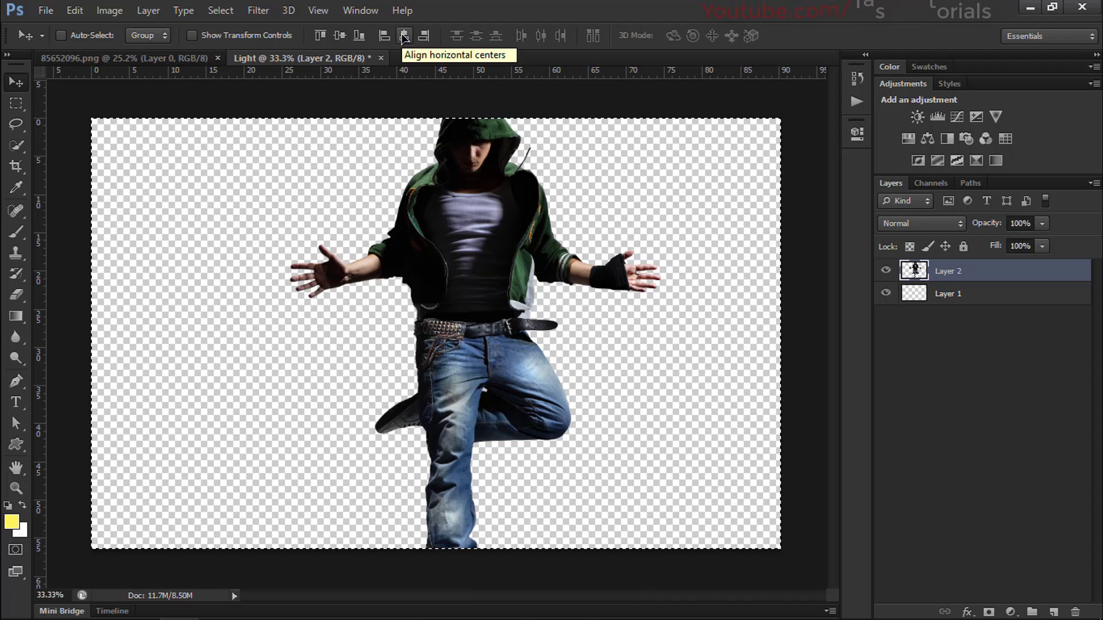
click(404, 35)
click(339, 36)
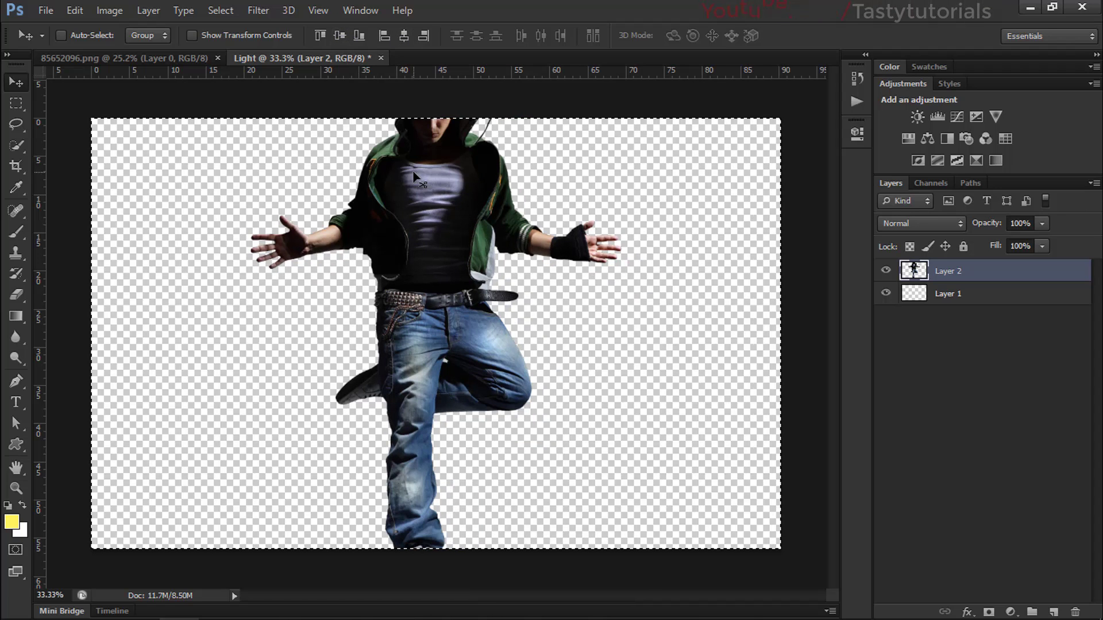
key(ctrl+d)
- Scale the man to about three-quarters size and nudge him back into position
key(ctrl+t)
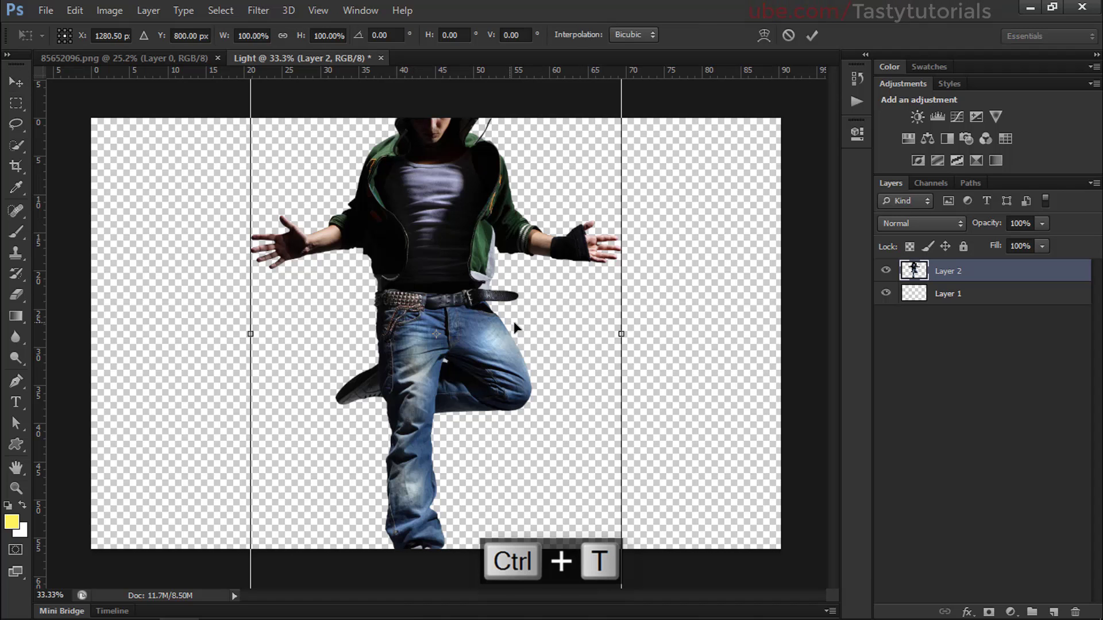
mouse_move(574, 128)
mouse_down()
mouse_move(499, 176)
mouse_move(532, 190)
mouse_up()
scroll(462, 261, up, 2)
key(Return)
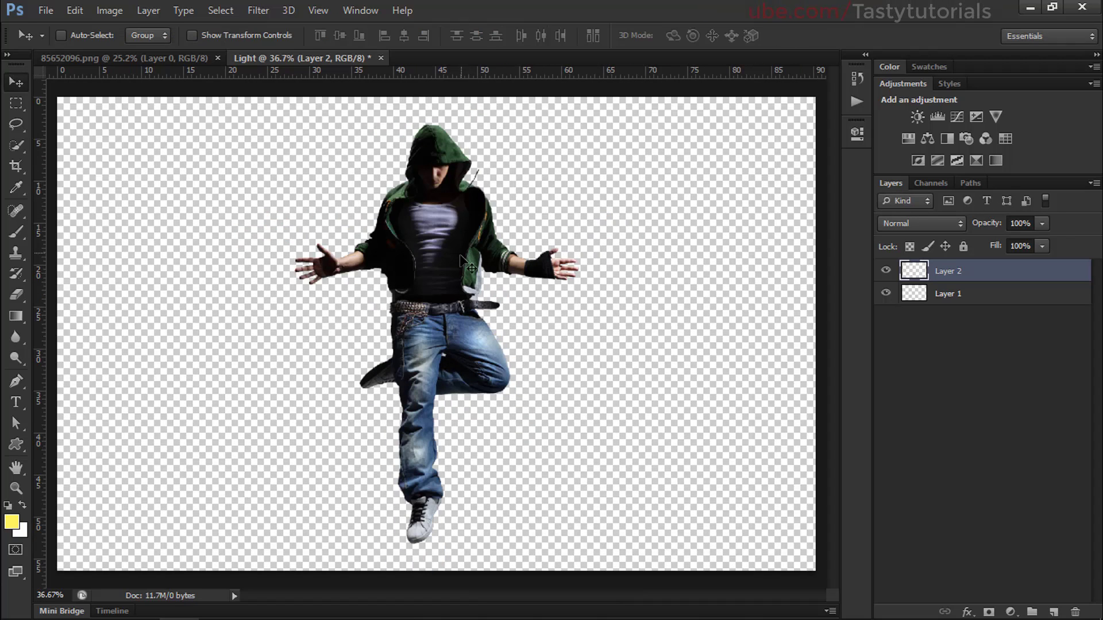
drag(462, 262, 492, 284)
key(ctrl+a)
key(ctrl+d)
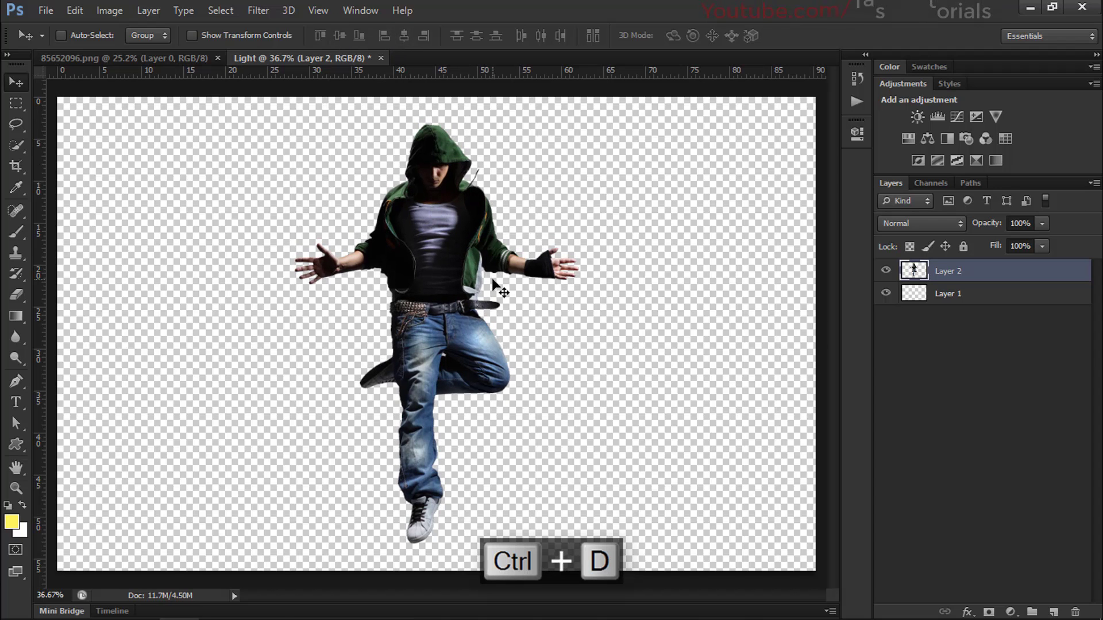
- Crop the canvas's left and right sides in toward the man
scroll(516, 290, down, 2)
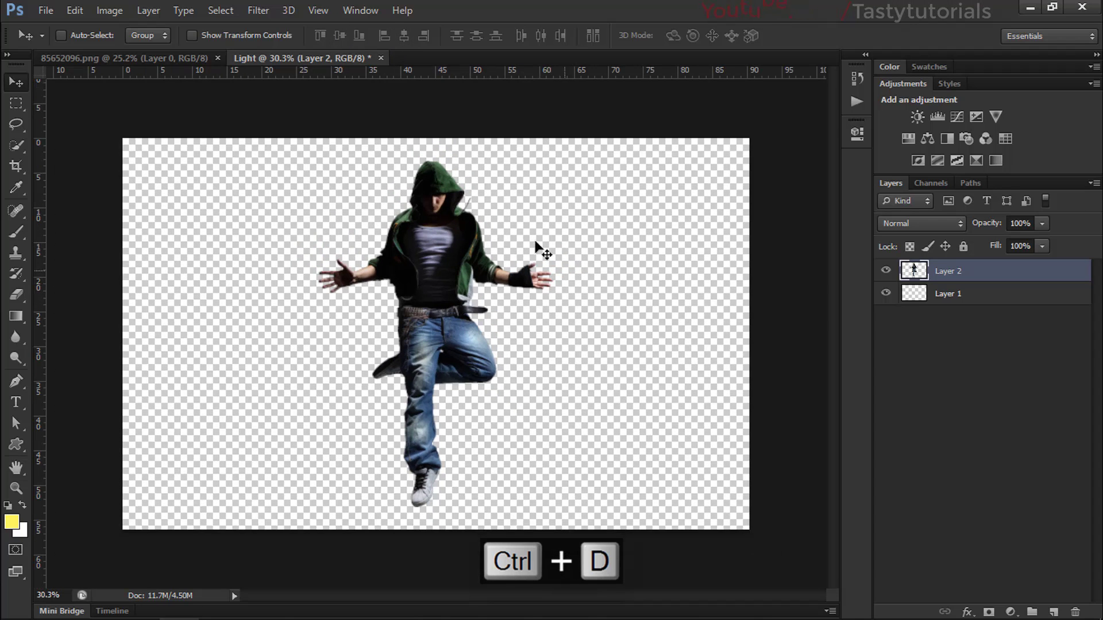
key(c)
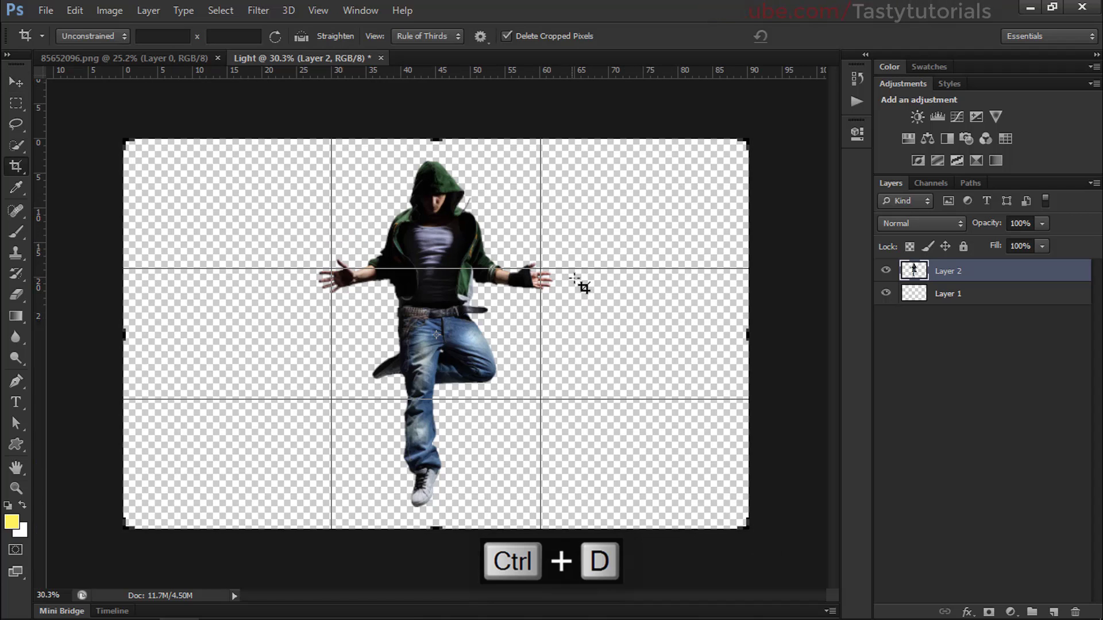
drag(746, 335, 681, 335)
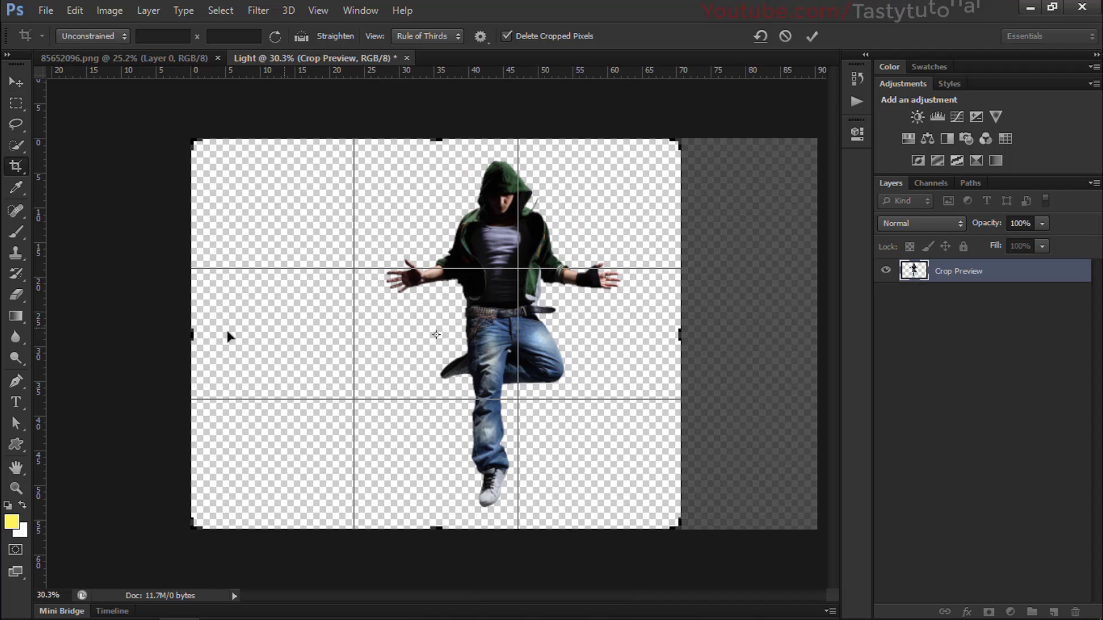
drag(196, 334, 259, 340)
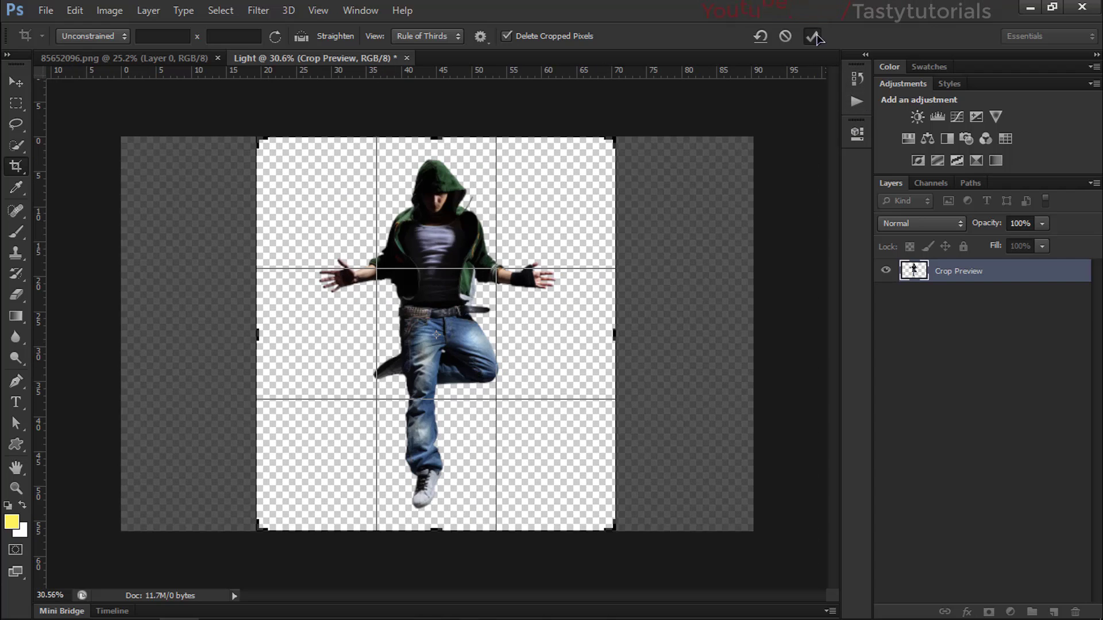
click(814, 36)
key(v)
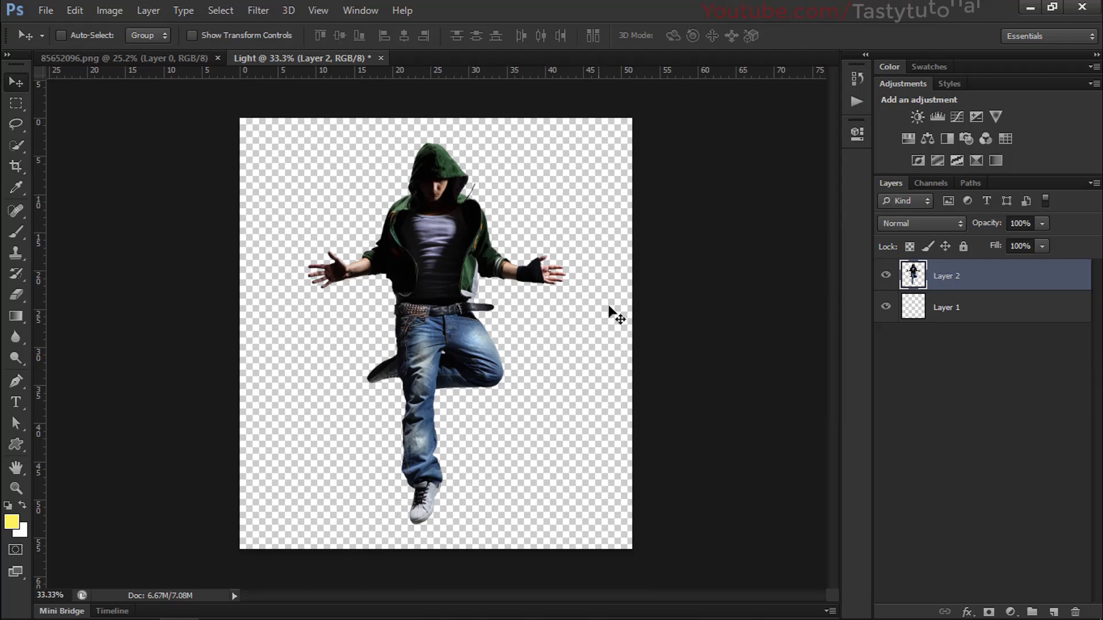
- Add a light grey (#cccccc) Solid Color fill layer above Layer 1
click(963, 312)
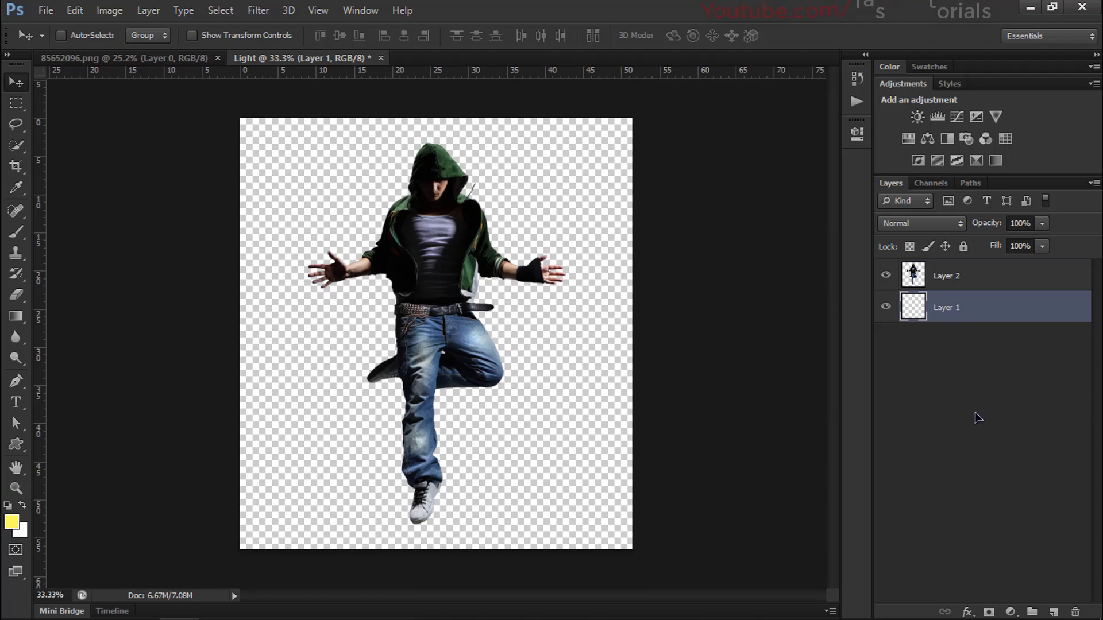
click(1010, 612)
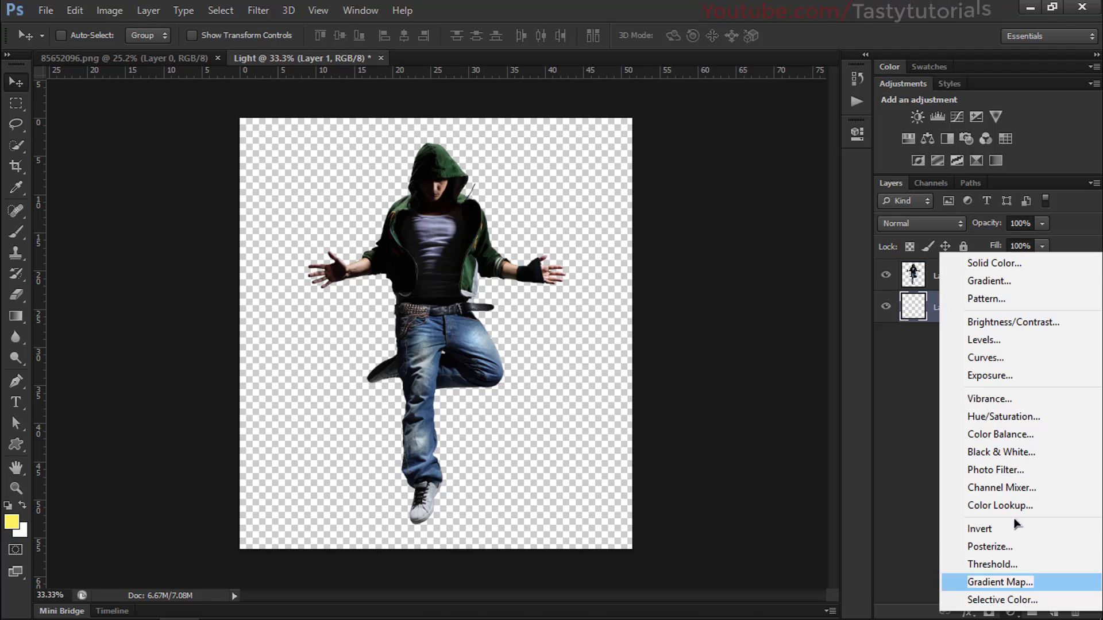
click(1016, 269)
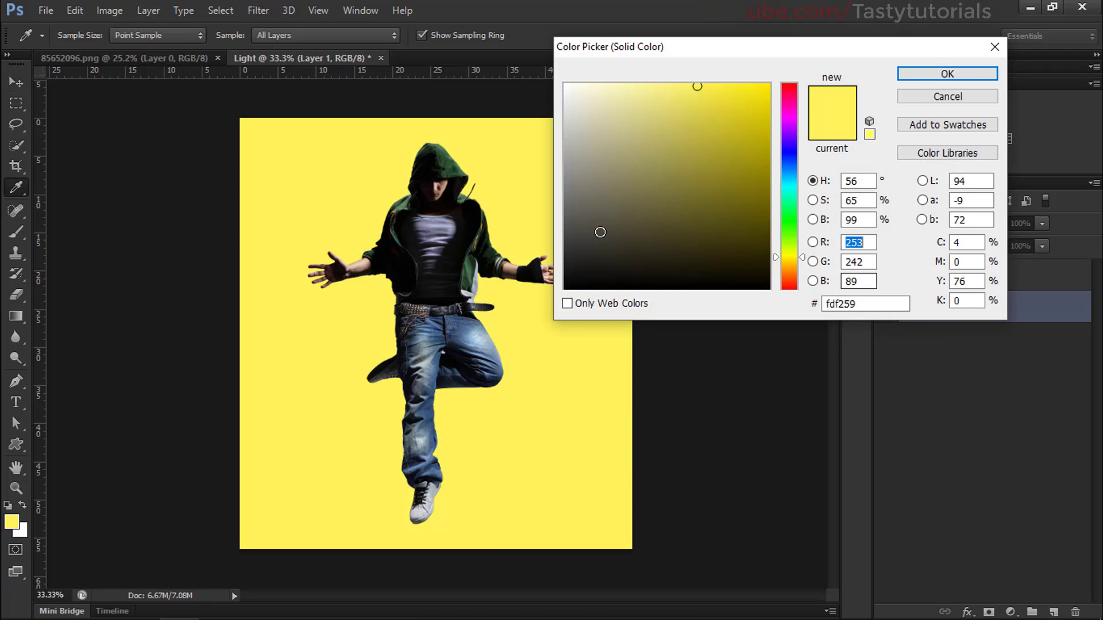
click(531, 150)
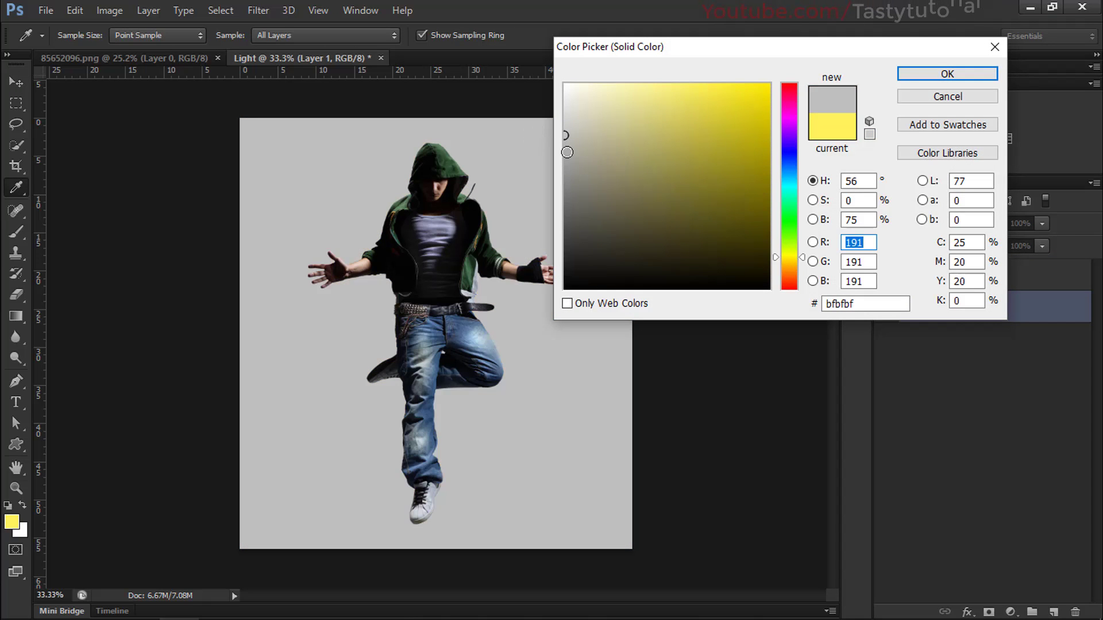
mouse_move(563, 152)
mouse_down()
mouse_move(559, 161)
mouse_move(561, 125)
mouse_up()
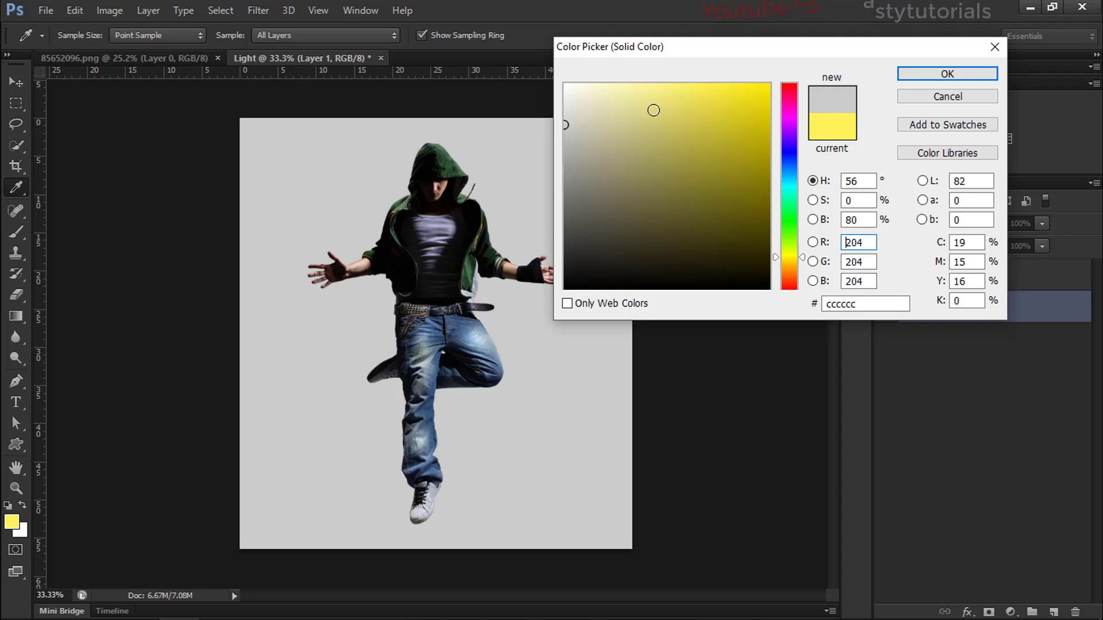
click(903, 74)
- Add a new empty layer above the man and name it Mask
click(976, 276)
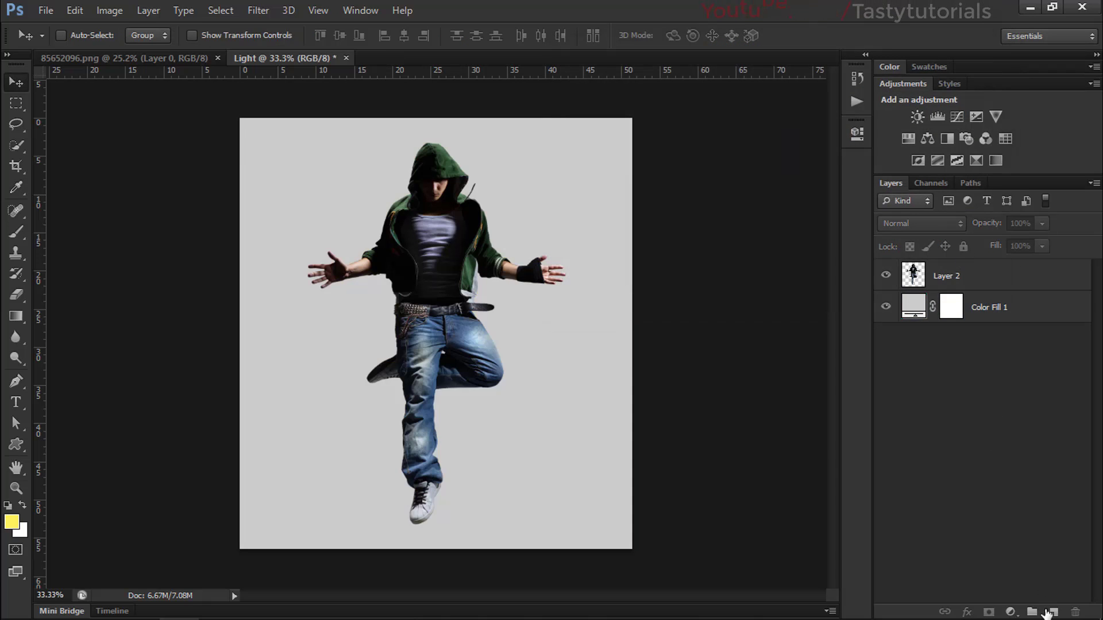
click(1053, 612)
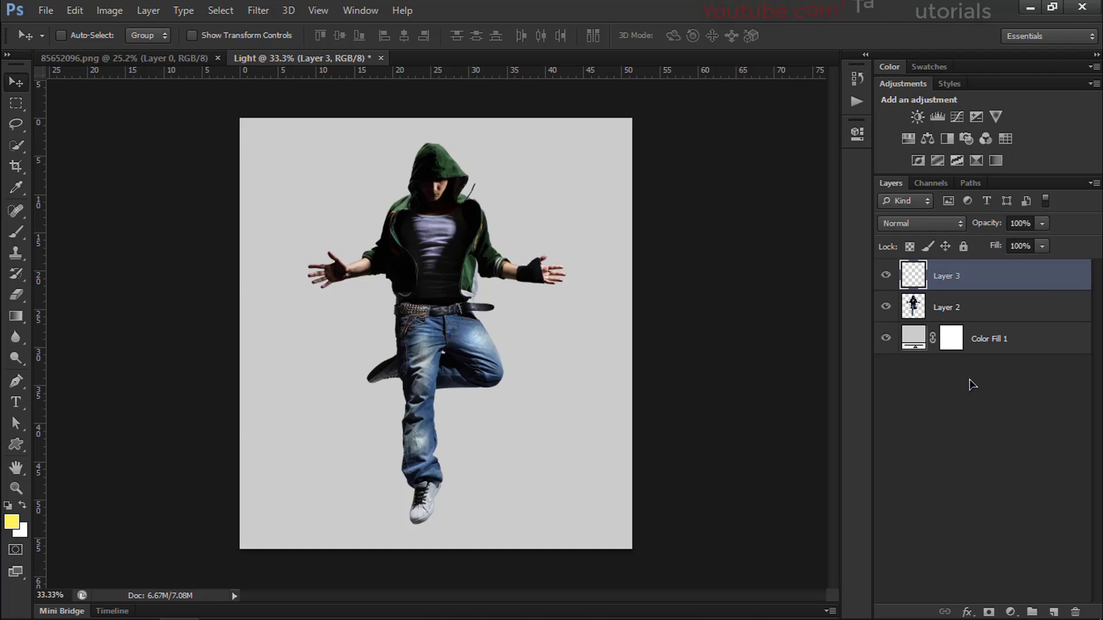
double_click(948, 278)
text(Mas)
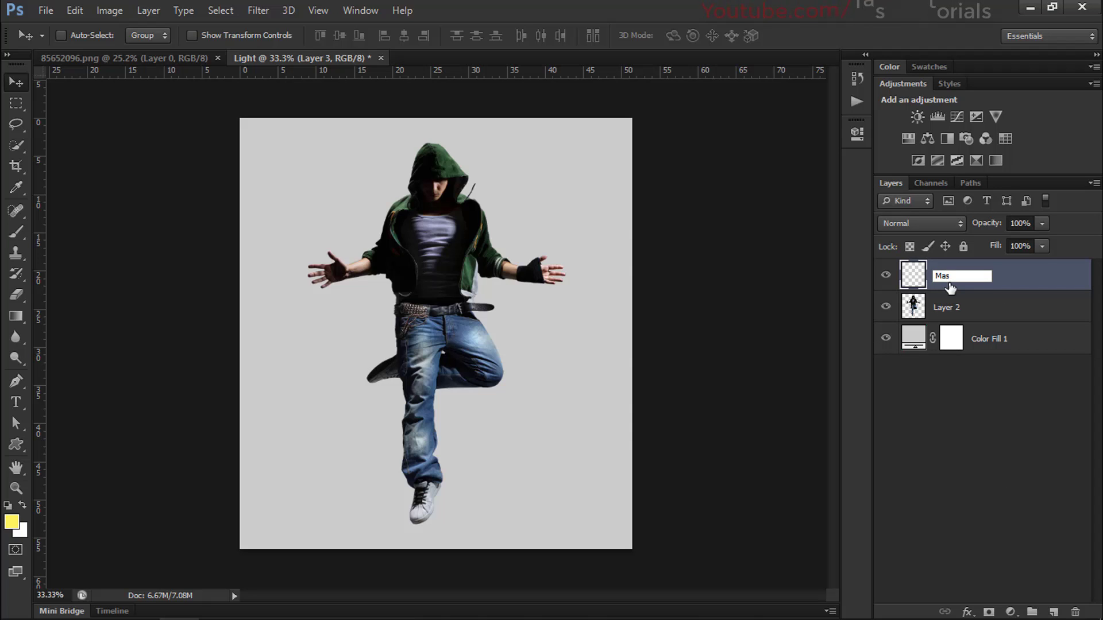
text(k)
key(Return)
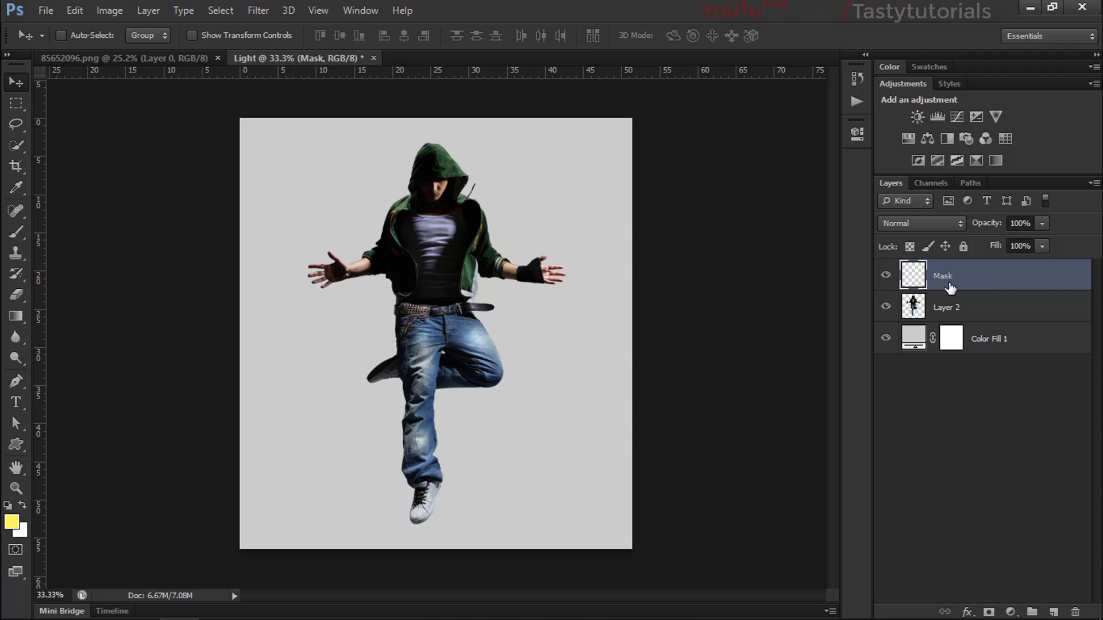
- Load the man's outline as a selection and set the foreground colour to bright green
ctrl+click(913, 309)
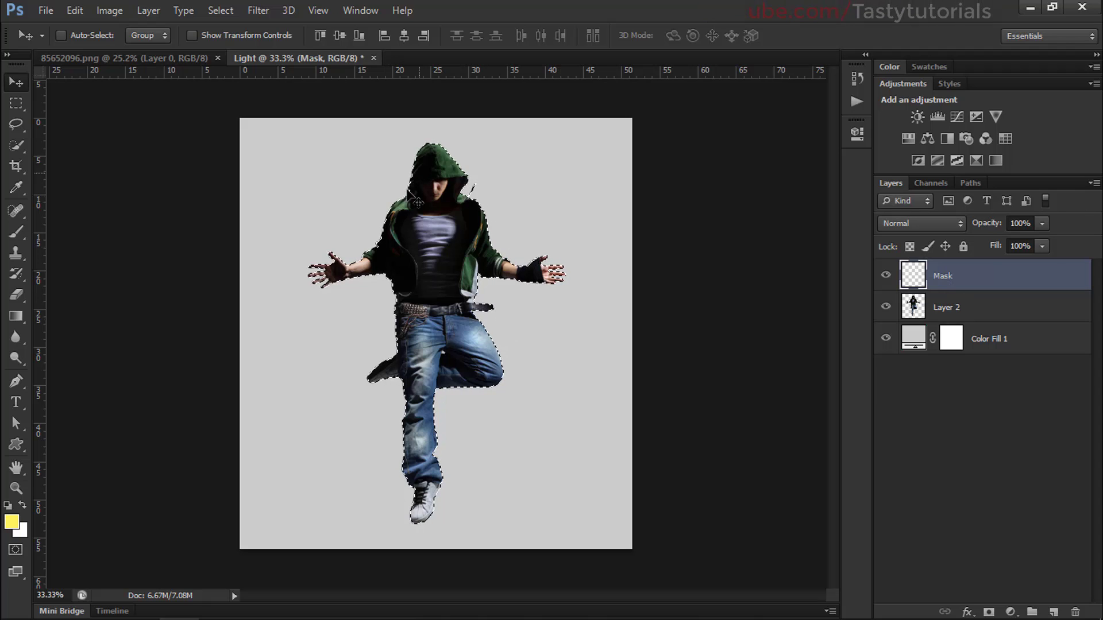
click(16, 146)
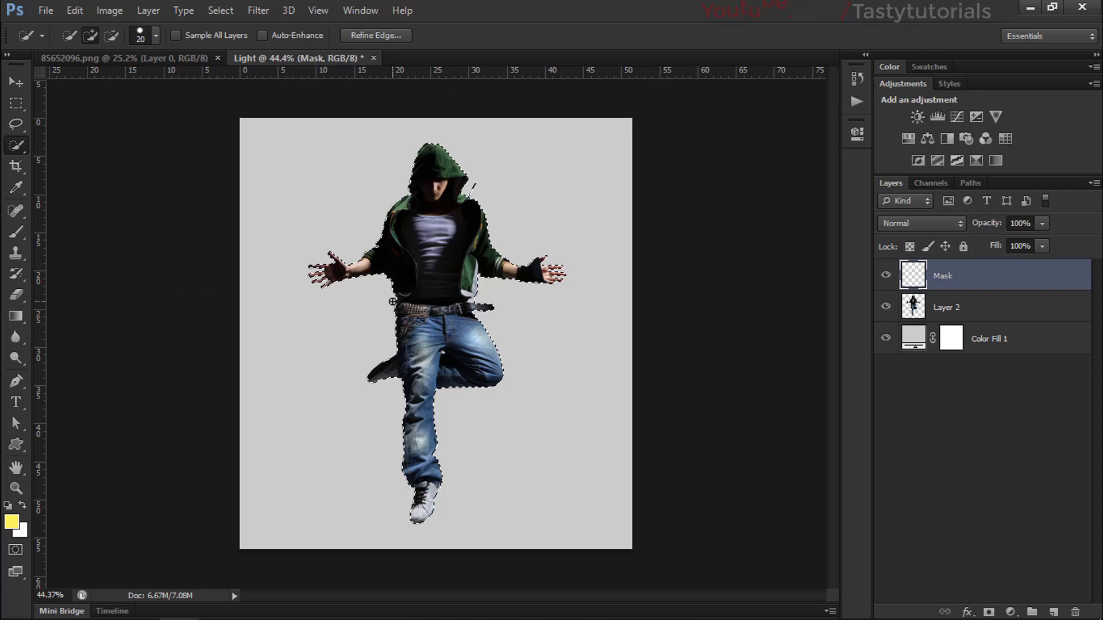
scroll(409, 332, up, 2)
scroll(408, 332, up, 1)
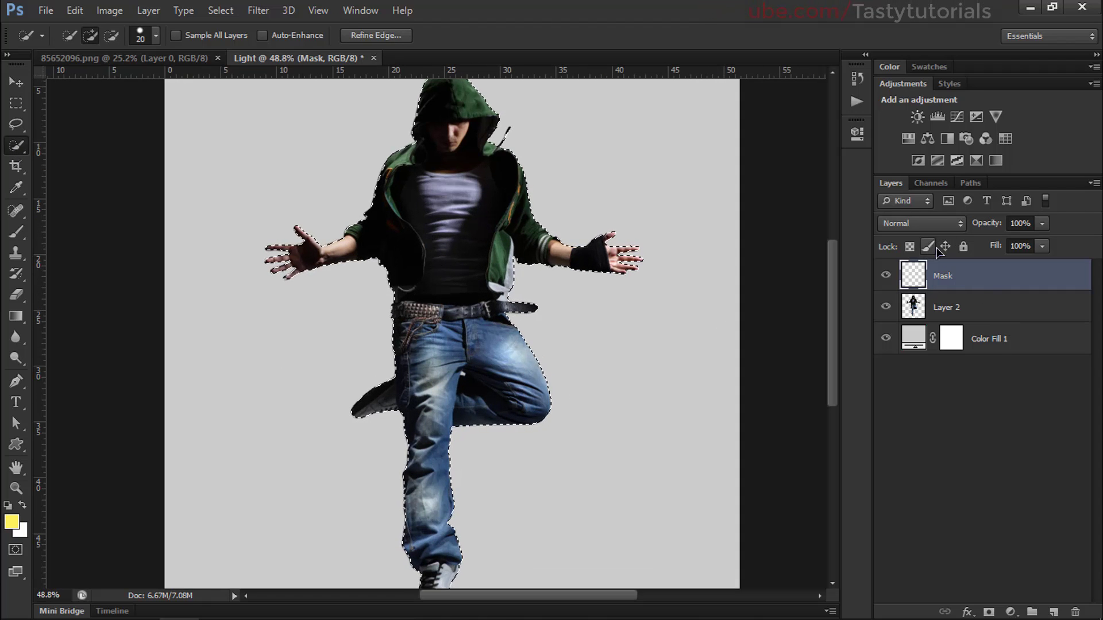
key(d)
click(905, 73)
drag(921, 108, 1044, 120)
- Fill the selected silhouette with green, deselect, and fit the canvas on screen
key(alt+BackSpace)
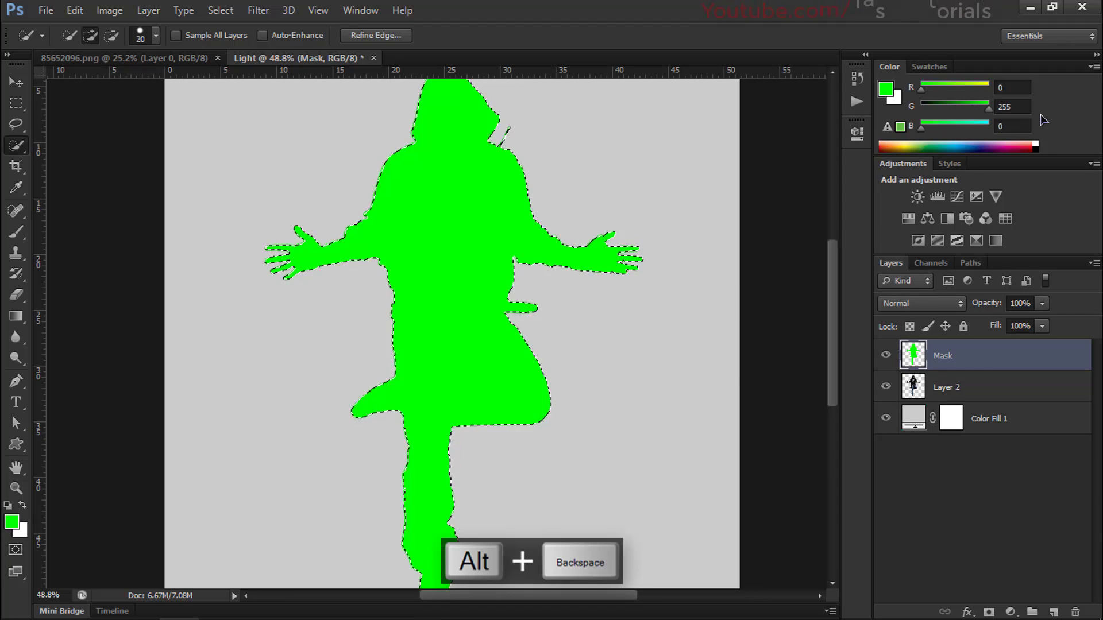
key(ctrl+d)
key(ctrl+0)
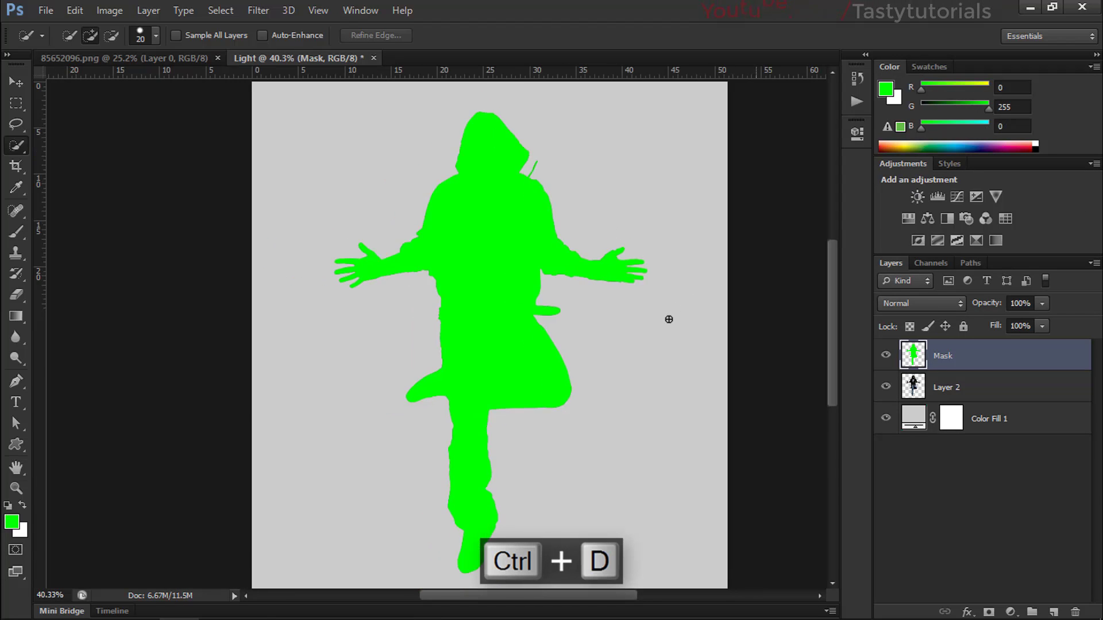
click(996, 396)
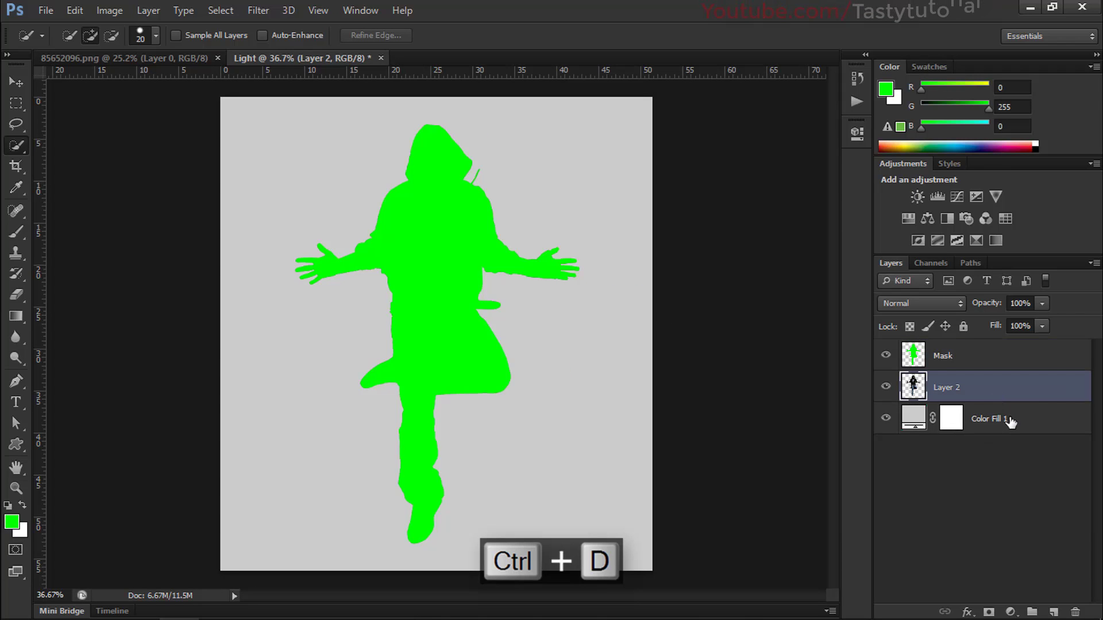
- Merge Layer 2 with Color Fill 1 and check the result with Mask toggled
shift+click(984, 421)
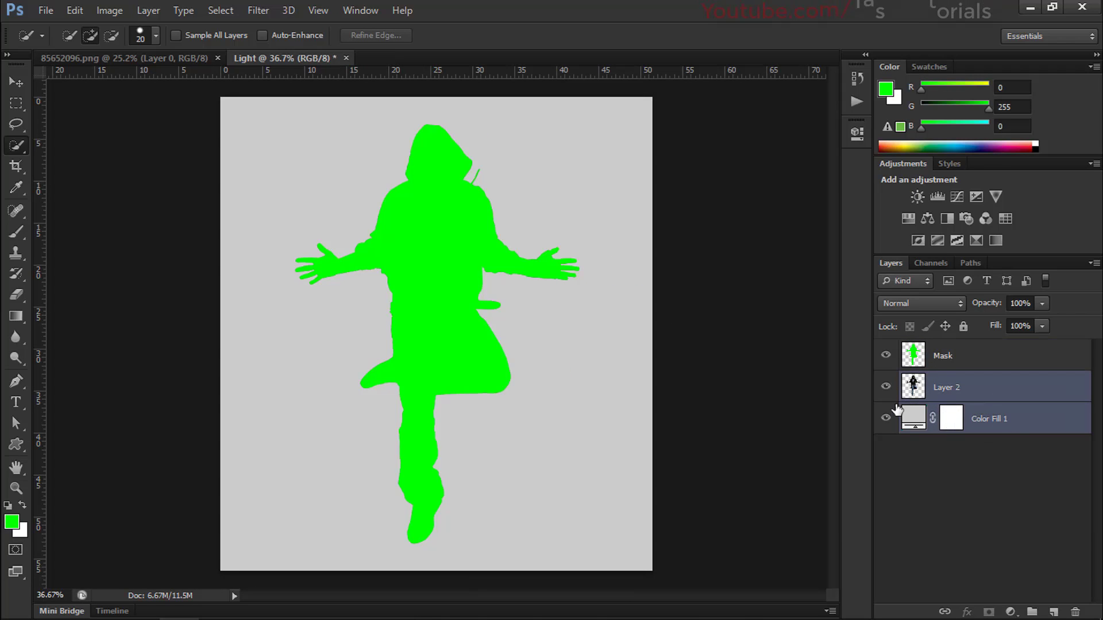
key(ctrl+e)
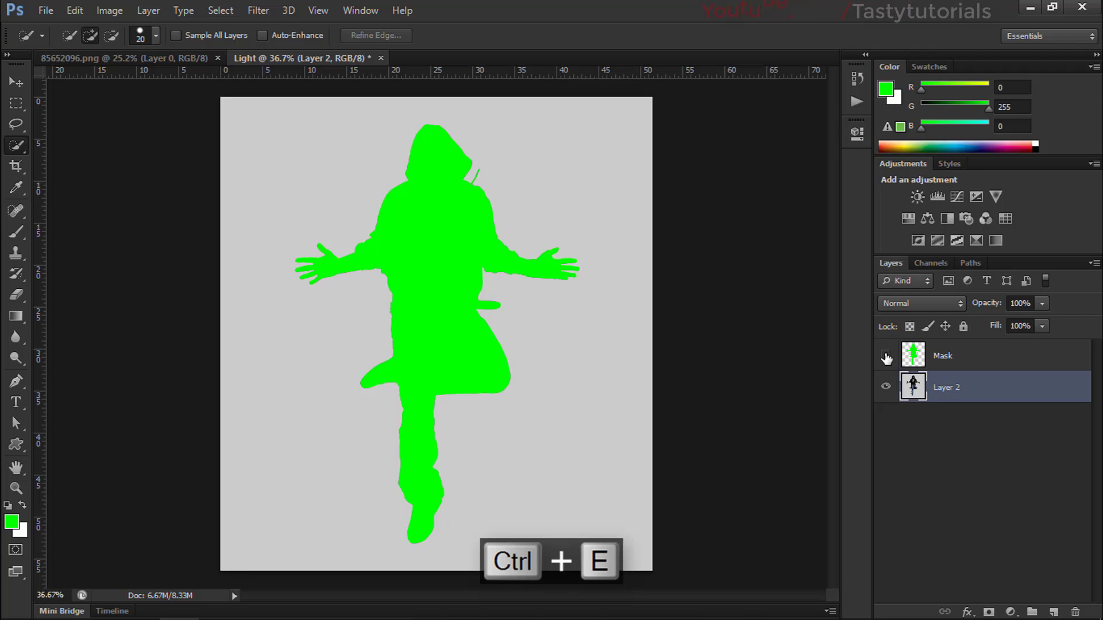
click(886, 357)
click(886, 356)
click(886, 387)
click(886, 356)
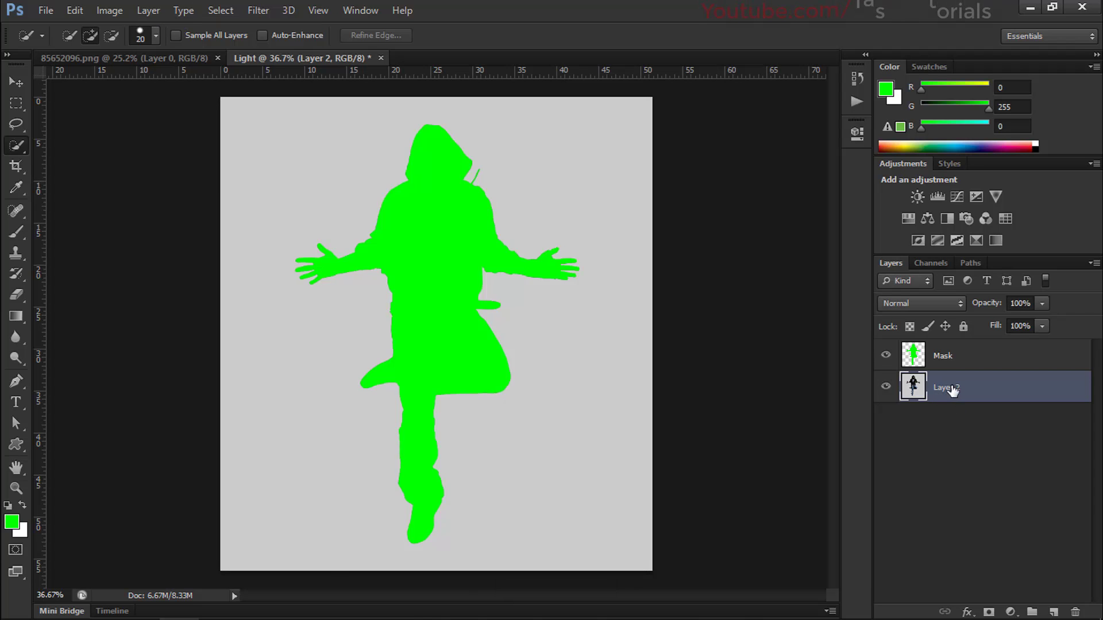
- Convert the merged layer into the locked Background via Layer > New > Background from Layer
click(148, 10)
click(368, 41)
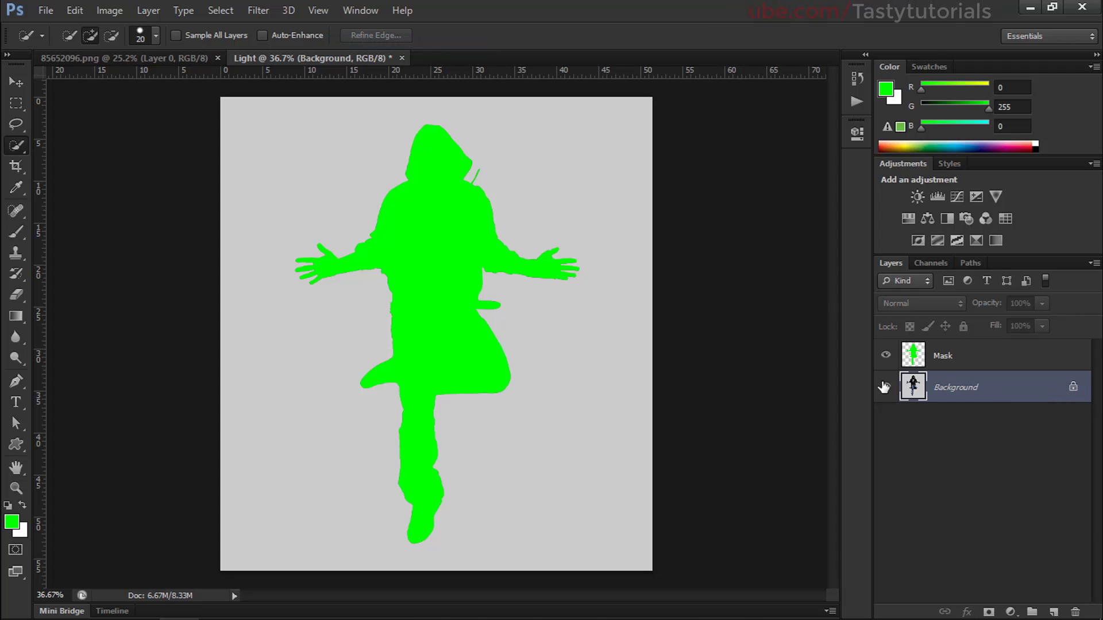
key(v)
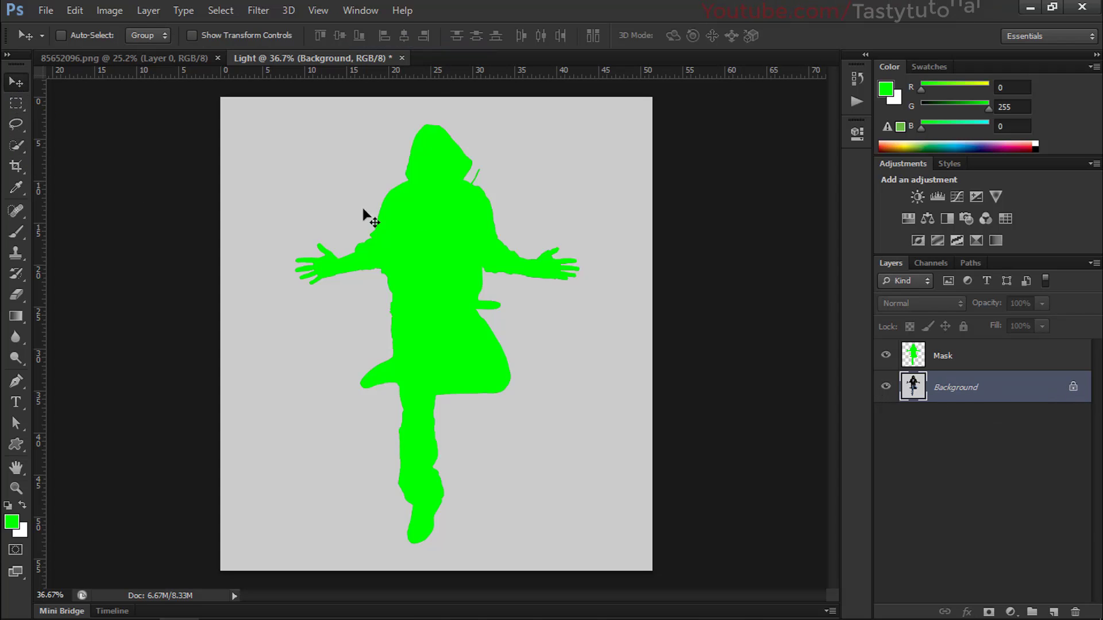
double_click(887, 67)
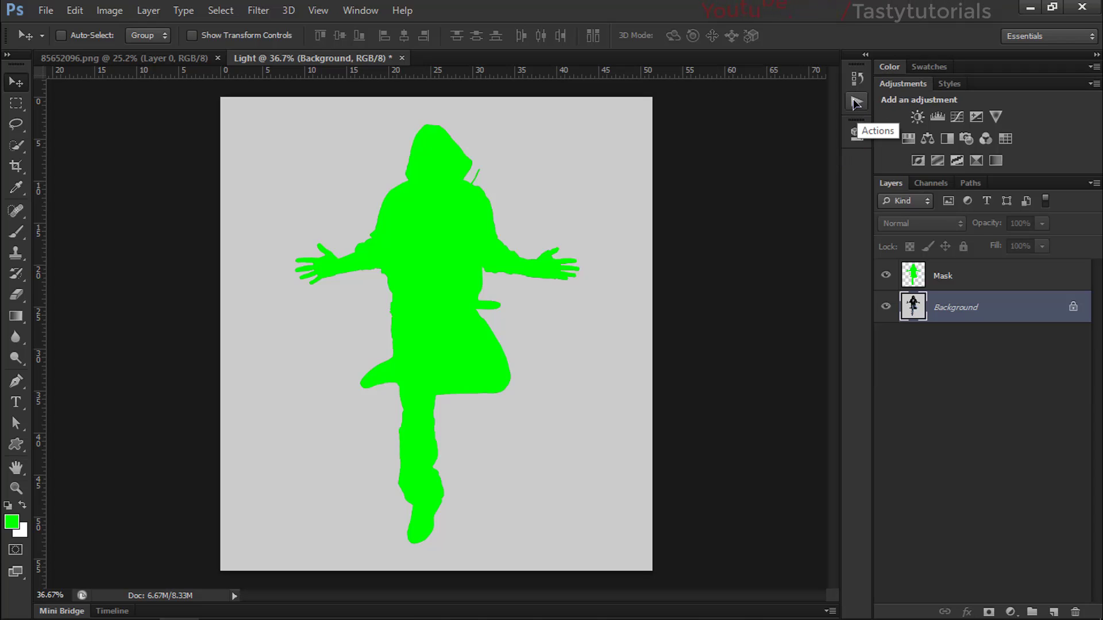
- Bring up the Actions panel and browse to Lightum.atn in the light-ps-action folder via Load Actions
click(318, 11)
click(363, 103)
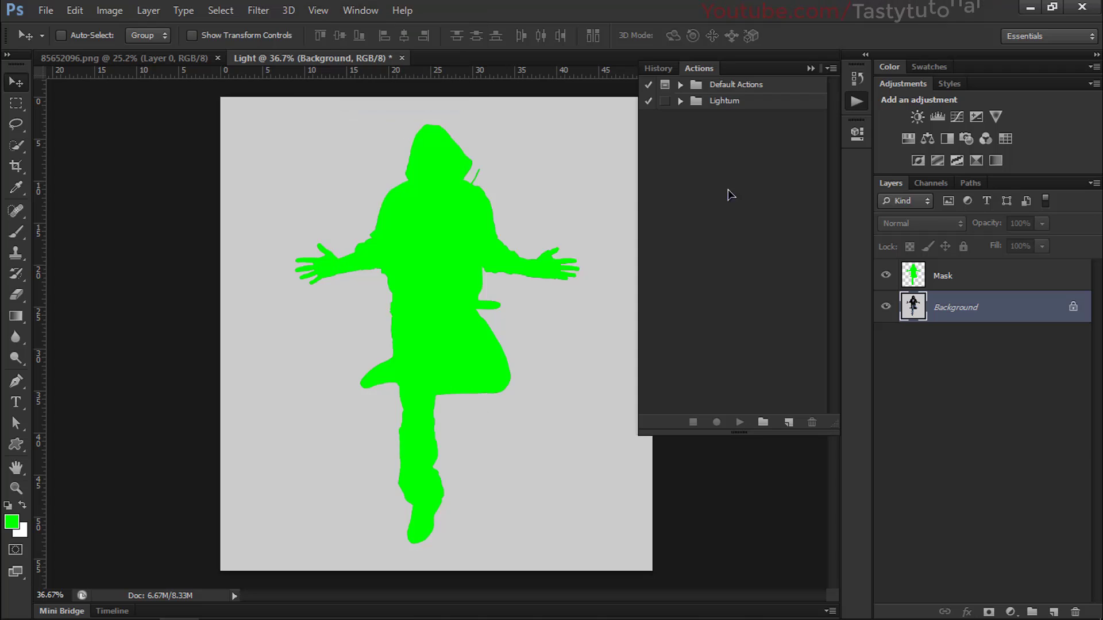
click(831, 69)
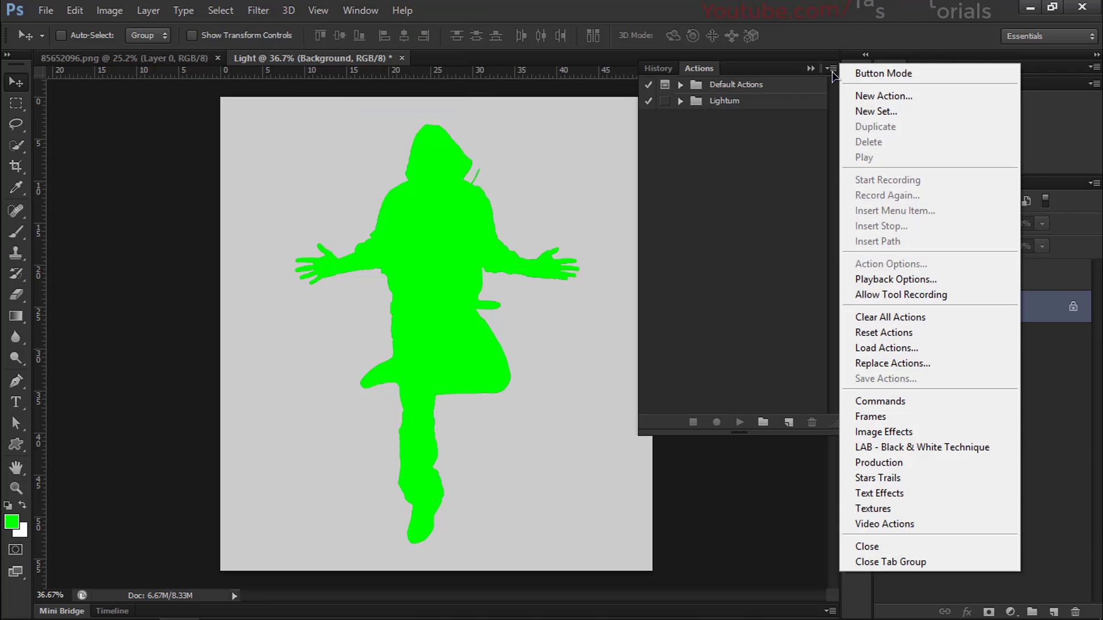
click(877, 348)
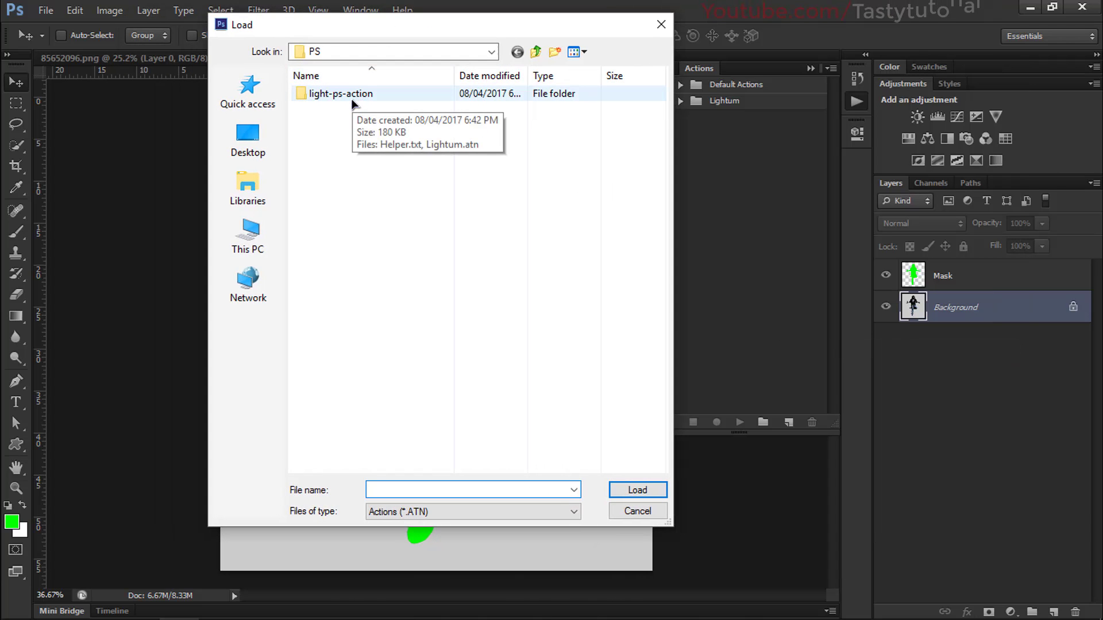
click(350, 99)
double_click(350, 98)
click(325, 97)
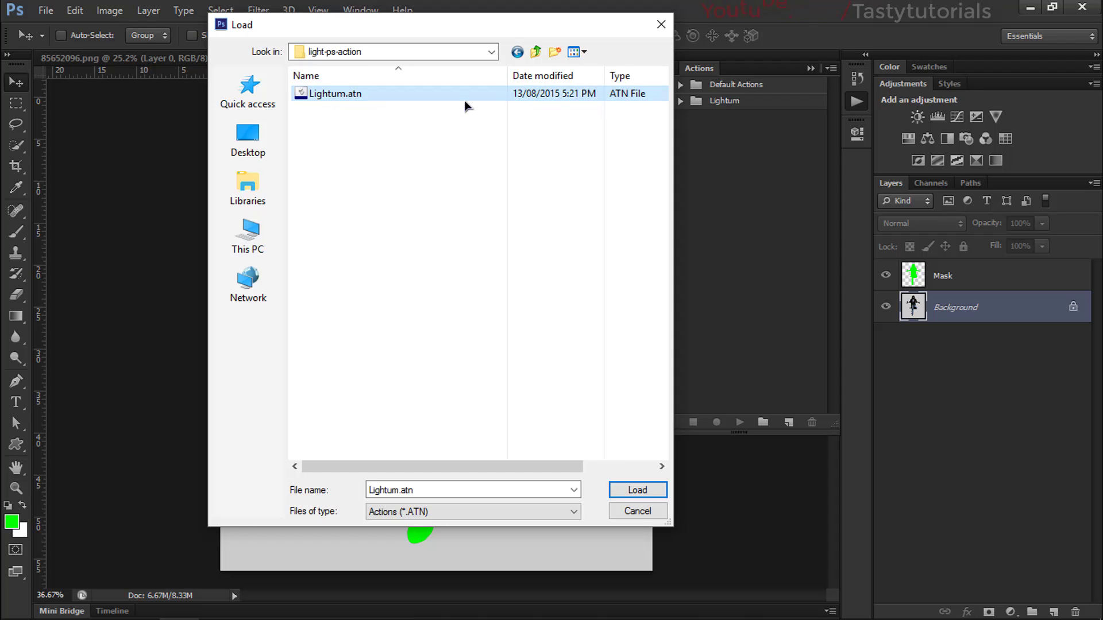
click(636, 509)
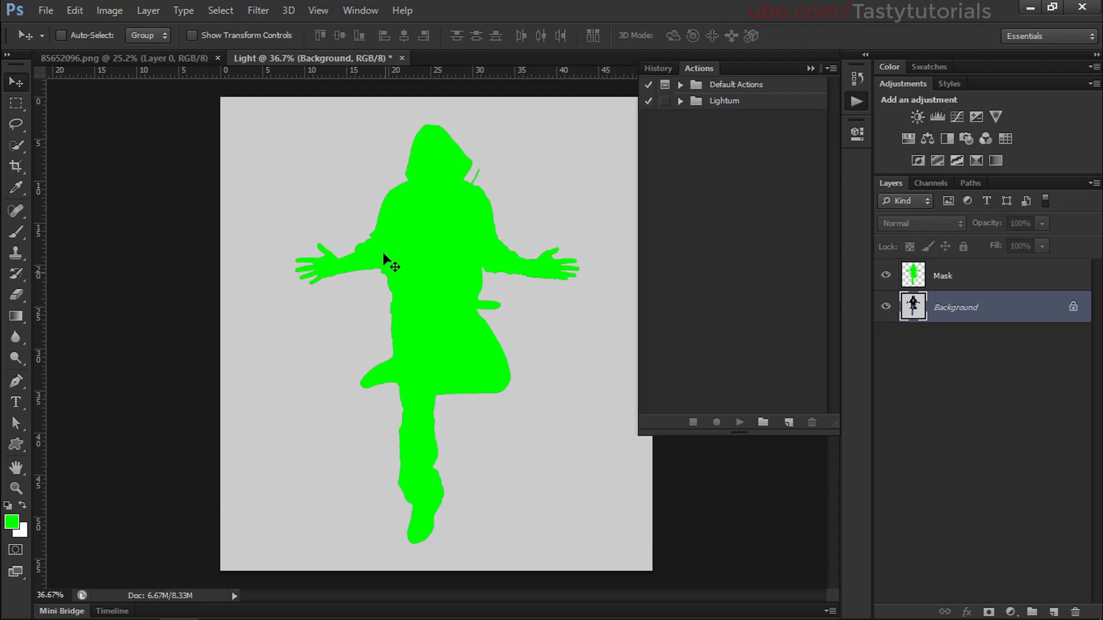
- Expand the Lightum set and its Light PS action to list every recorded step
click(727, 110)
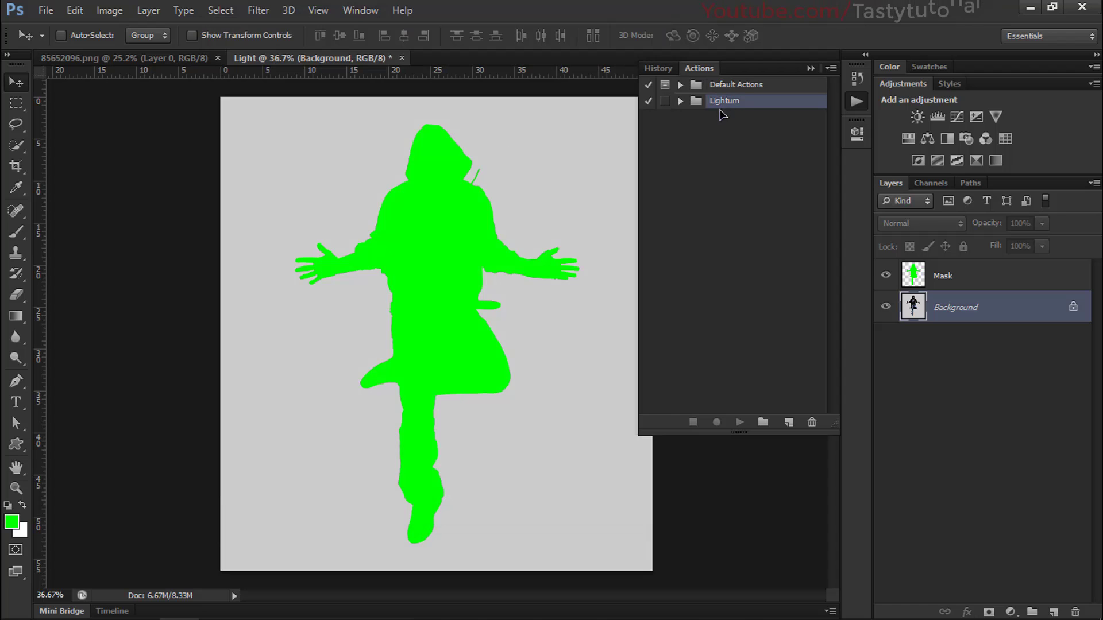
click(681, 101)
click(710, 118)
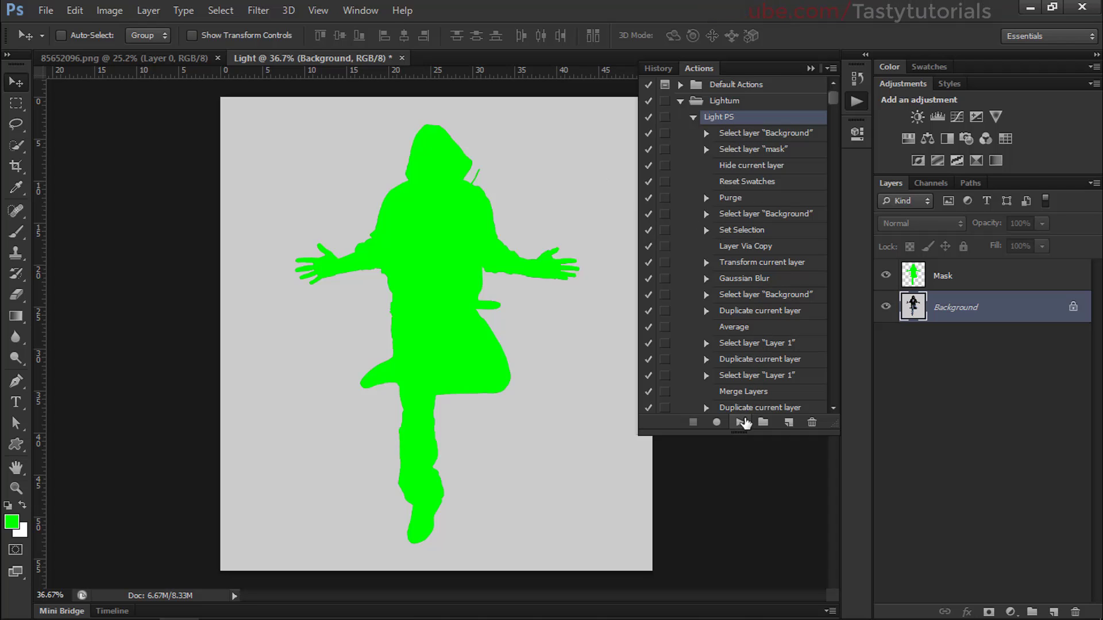
click(74, 11)
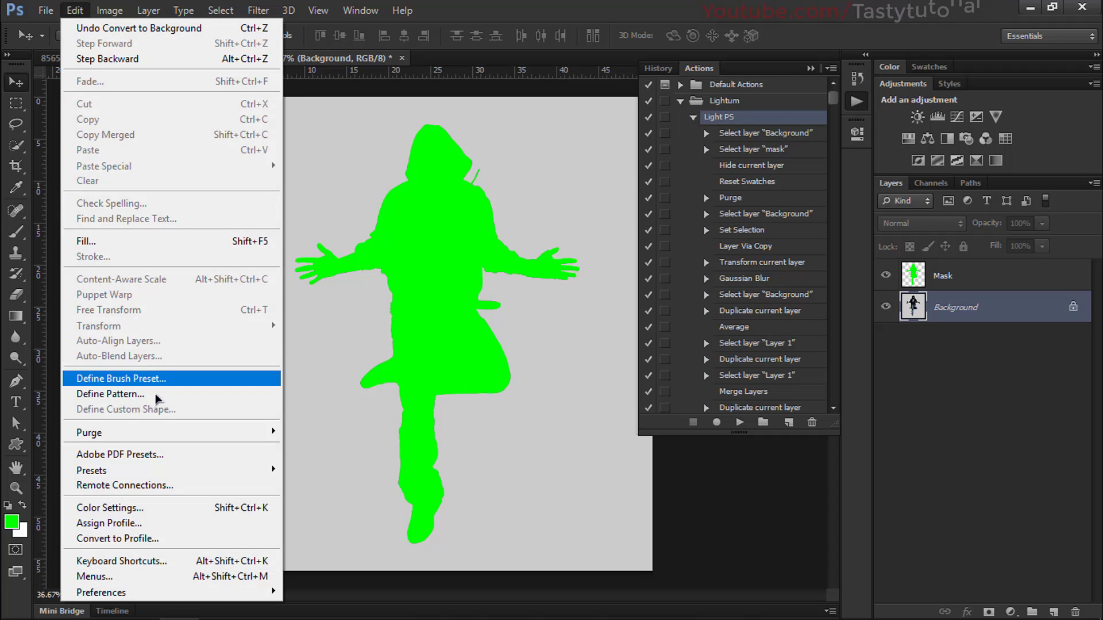
click(322, 476)
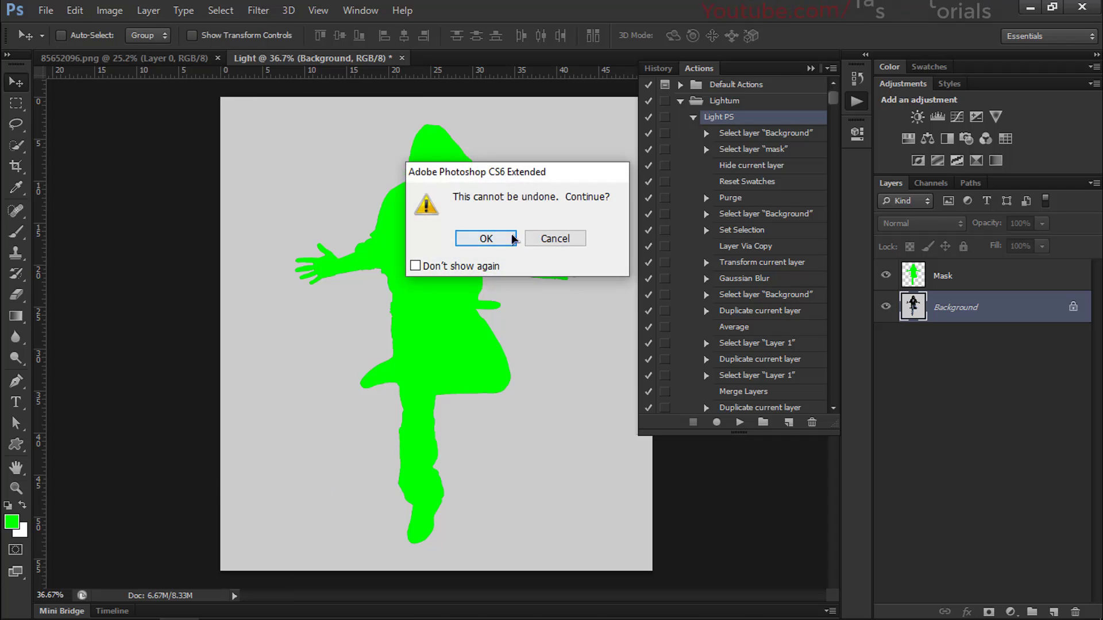
click(491, 236)
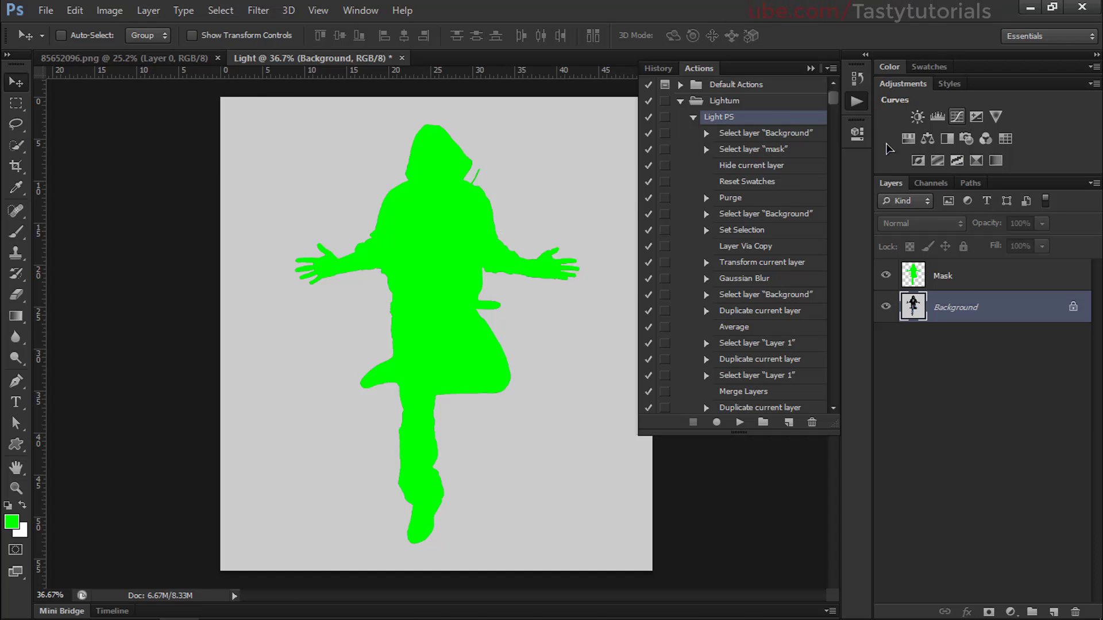
click(1093, 182)
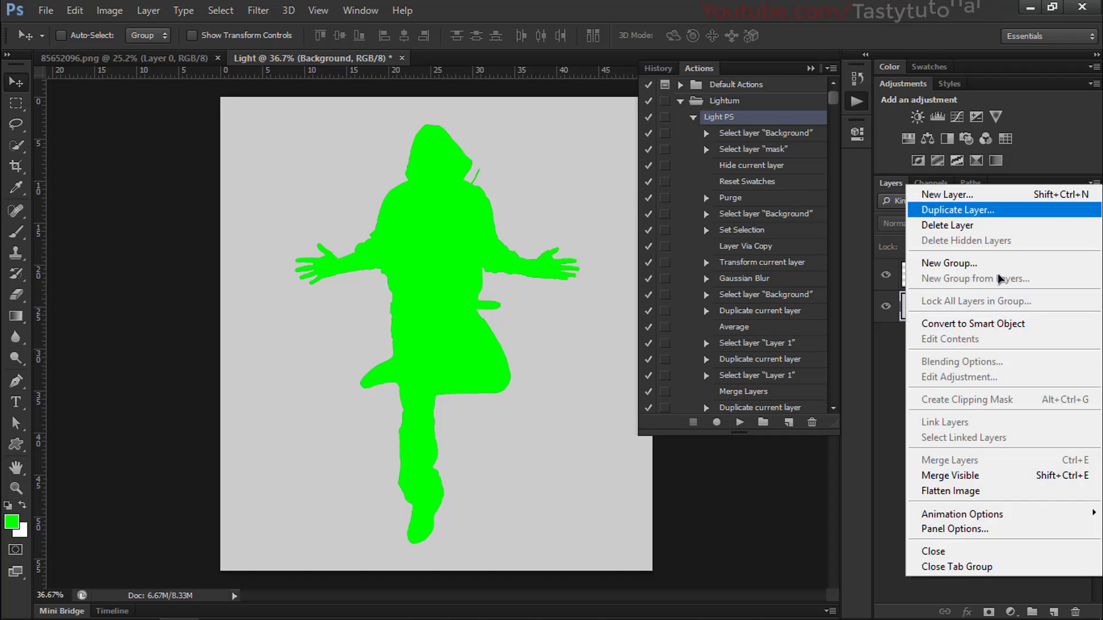
click(953, 529)
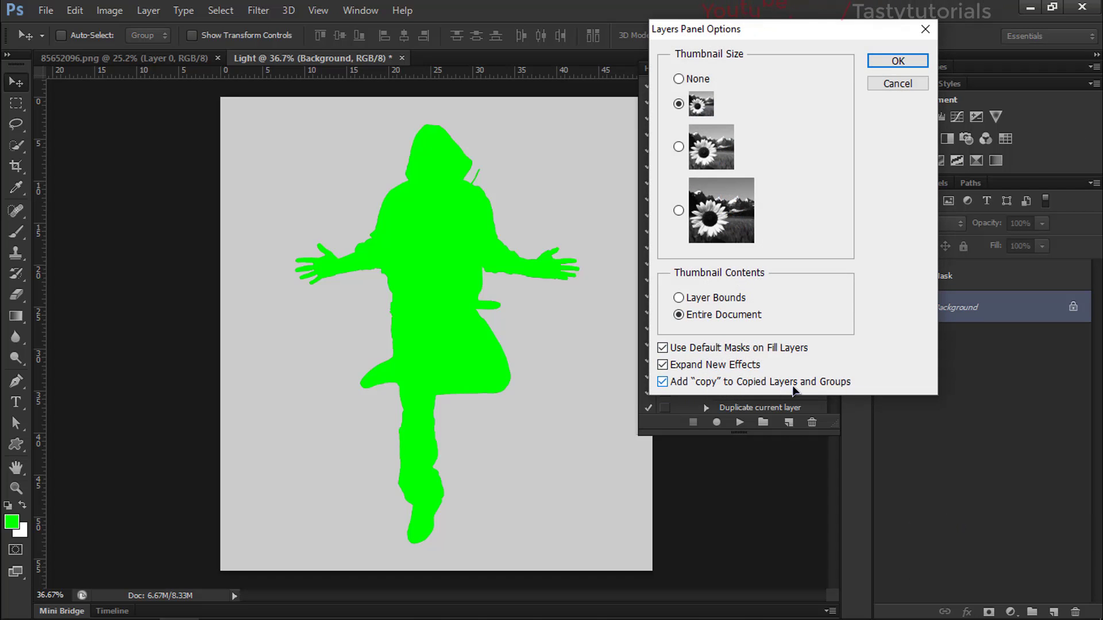
click(891, 58)
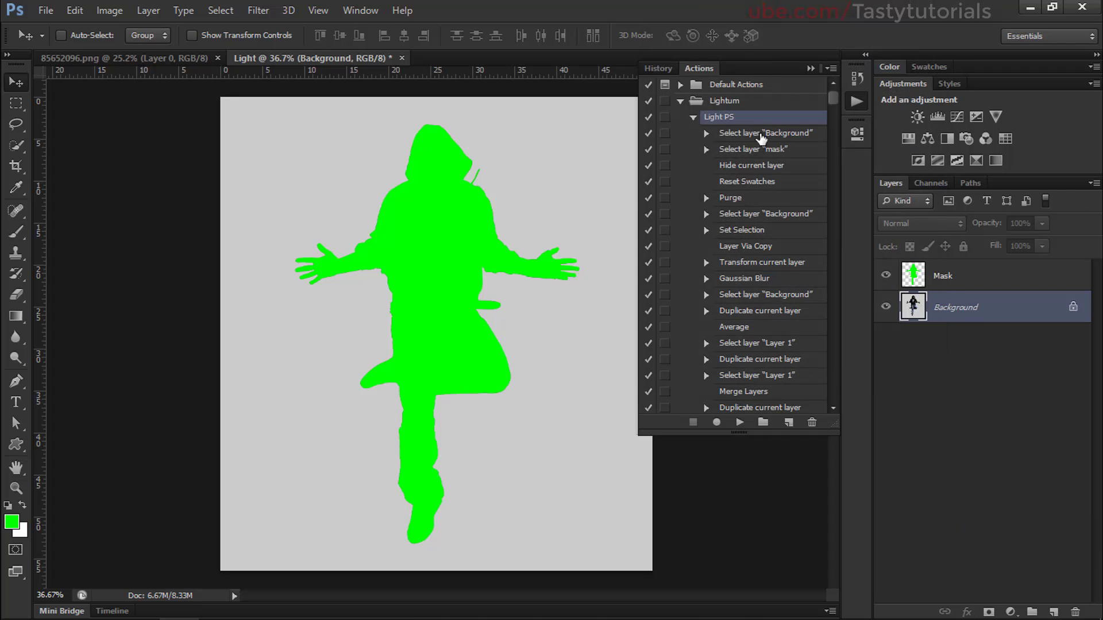
- Play Light PS, stop at the missing-layer error, and rename the Mask layer to 'mask'
click(741, 422)
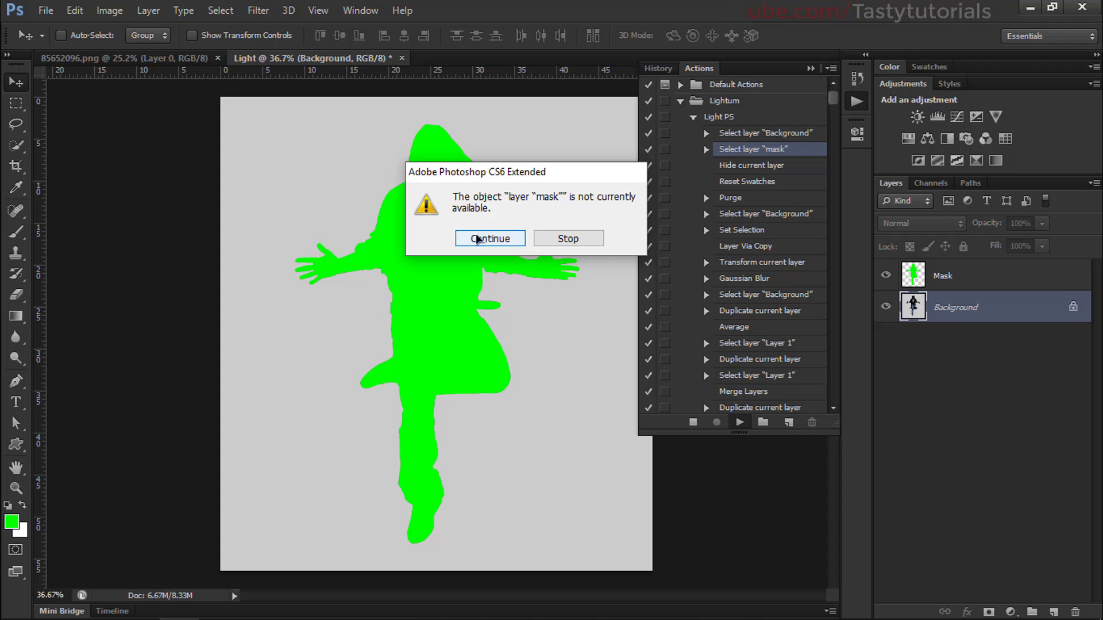
click(554, 238)
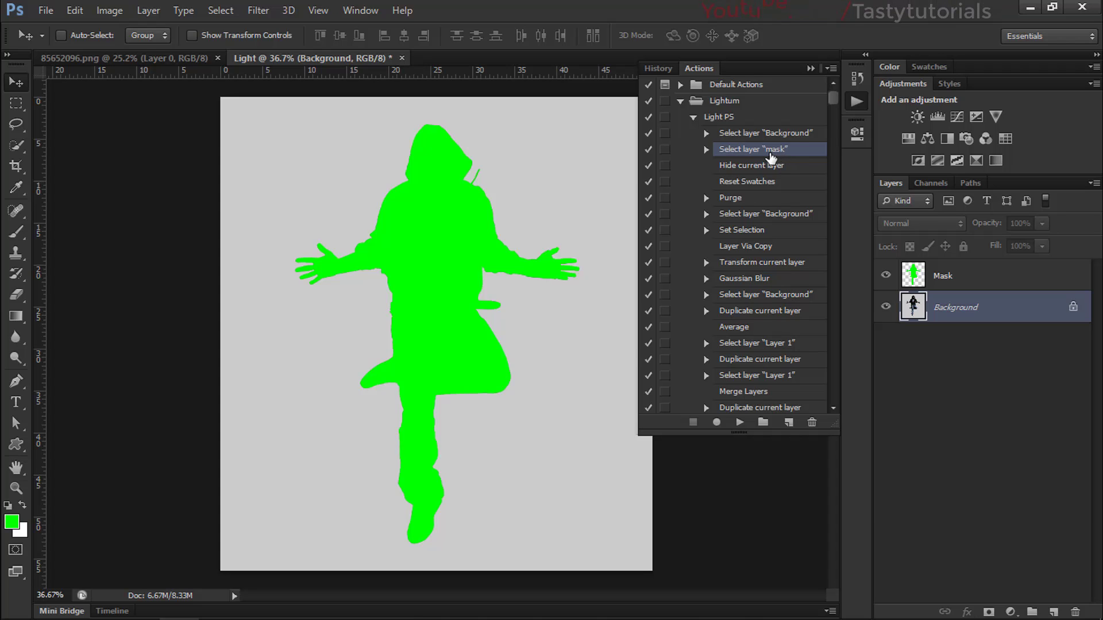
click(941, 282)
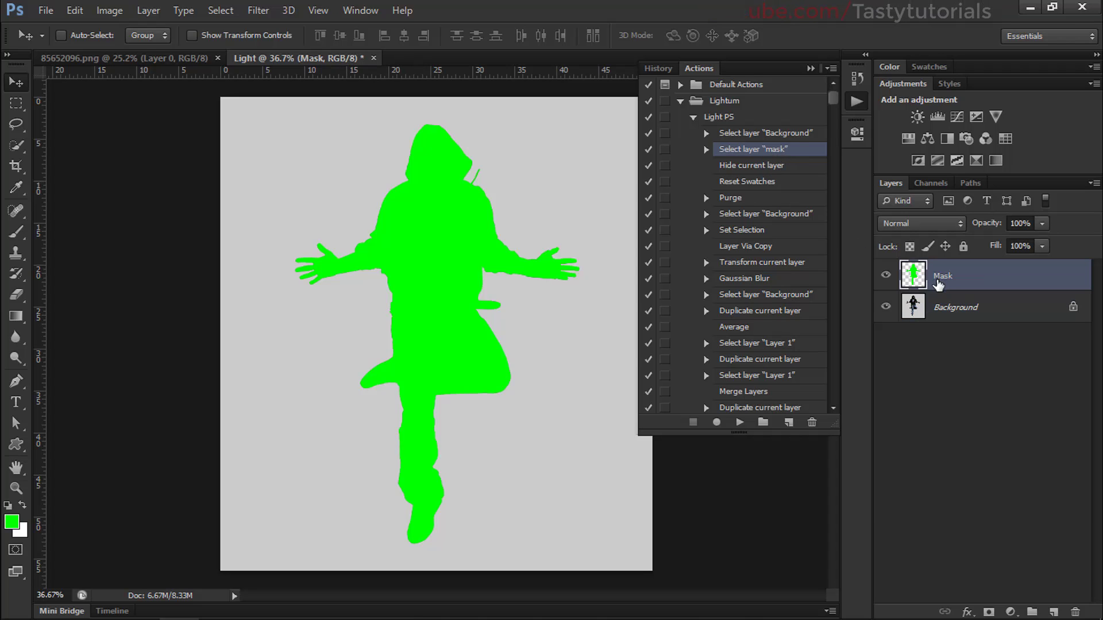
double_click(942, 277)
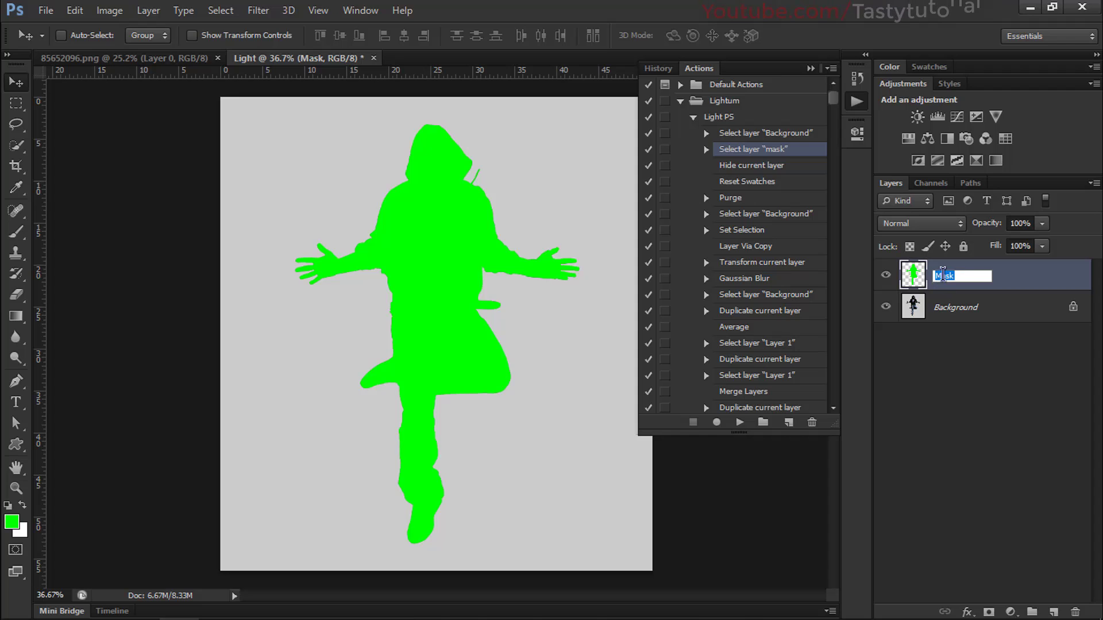
key(Return)
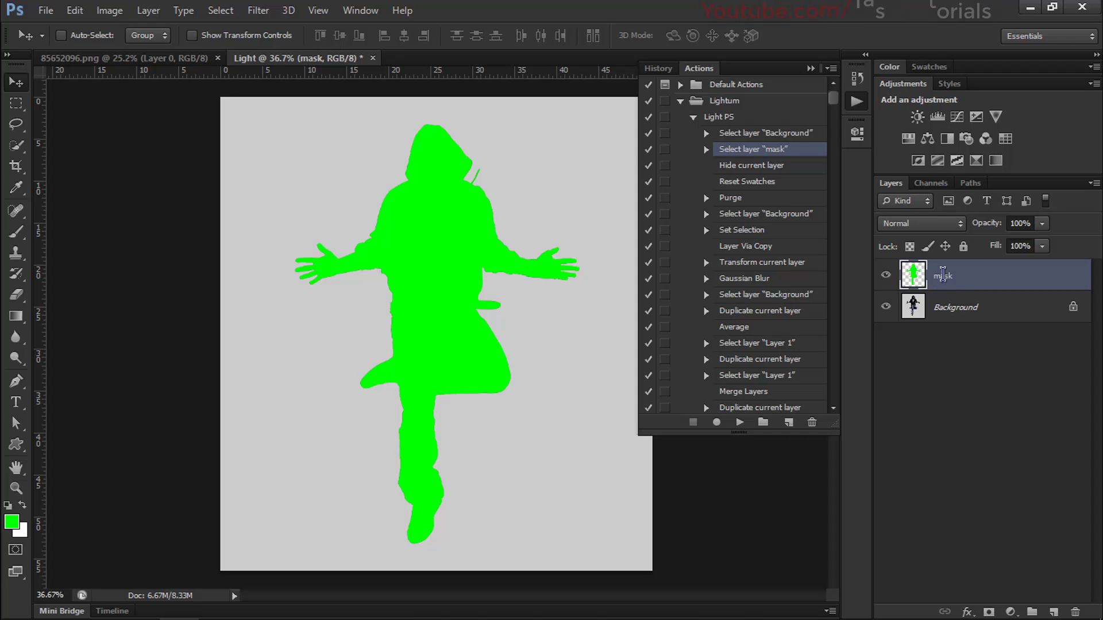
- Run the Light PS action to completion on the hooded man photo
click(725, 119)
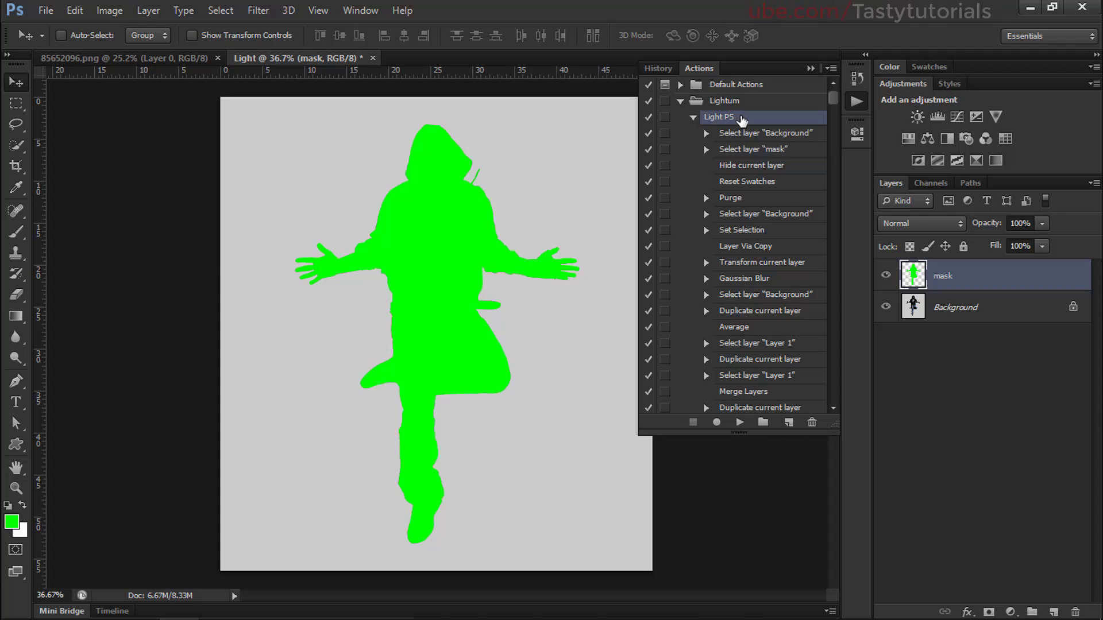
click(739, 422)
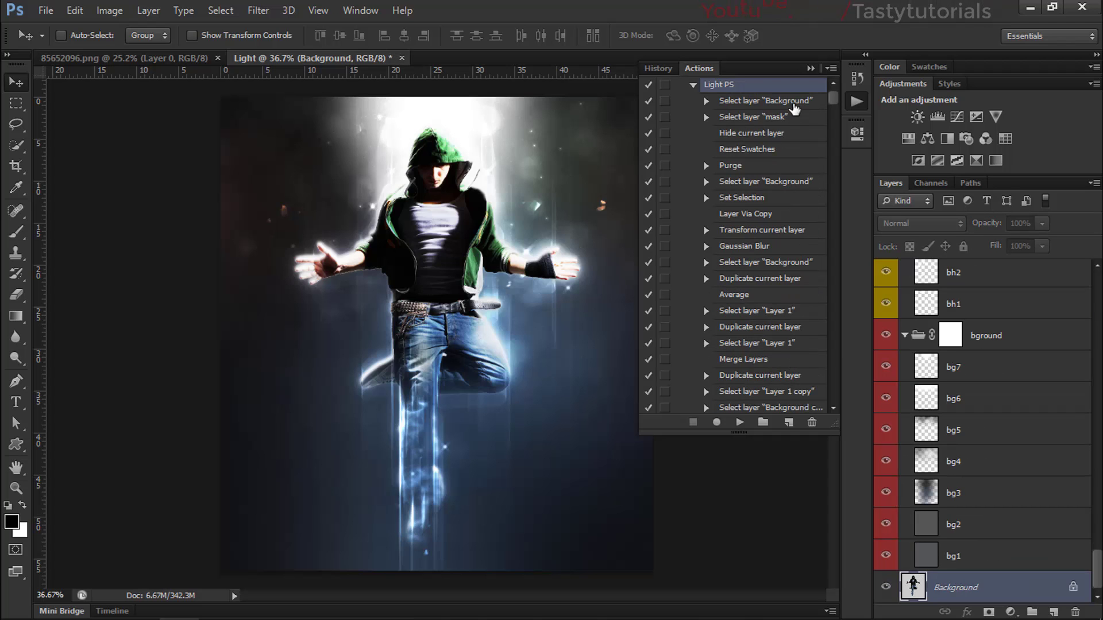
- Collapse the Actions panel and colors group, then select outlines, toggling its glow to compare
click(810, 68)
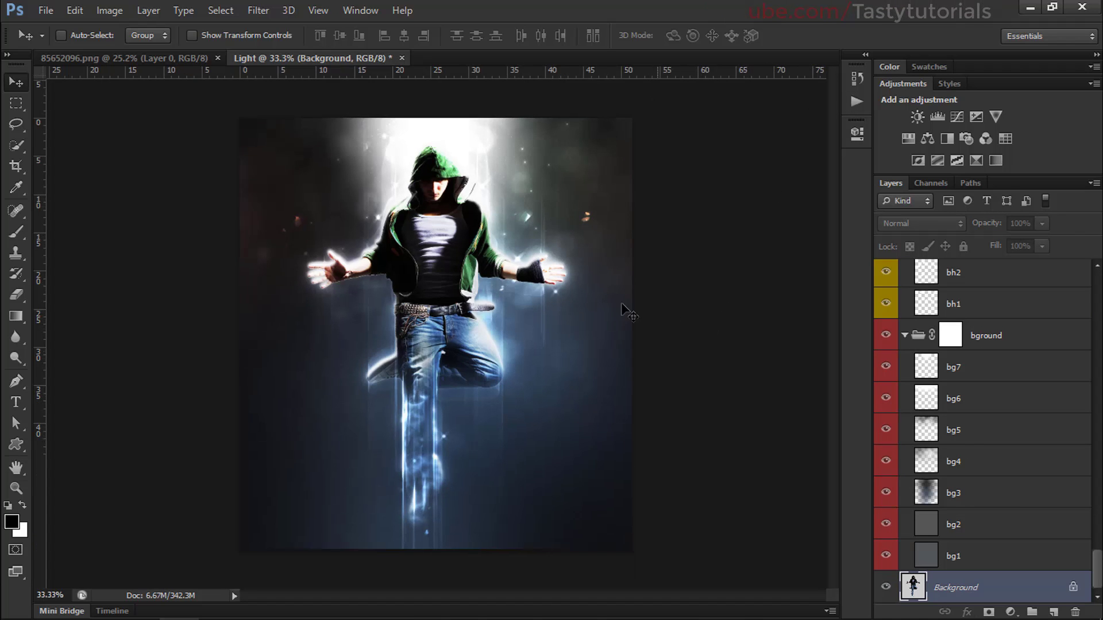
scroll(626, 307, up, 1)
scroll(468, 322, down, 1)
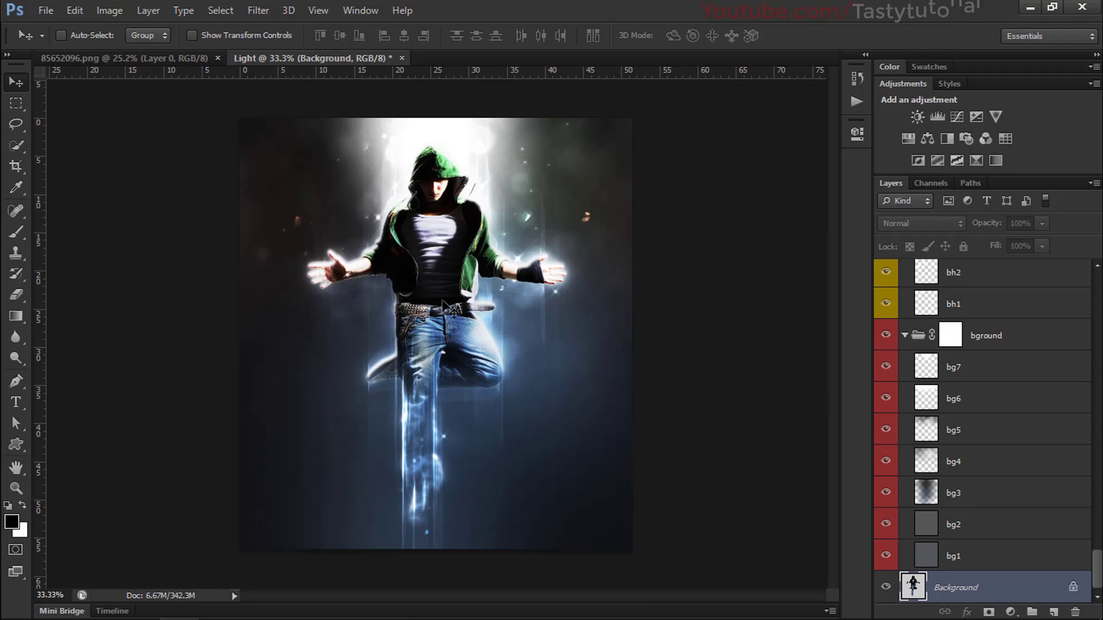
scroll(959, 317, up, 5)
scroll(960, 418, up, 10)
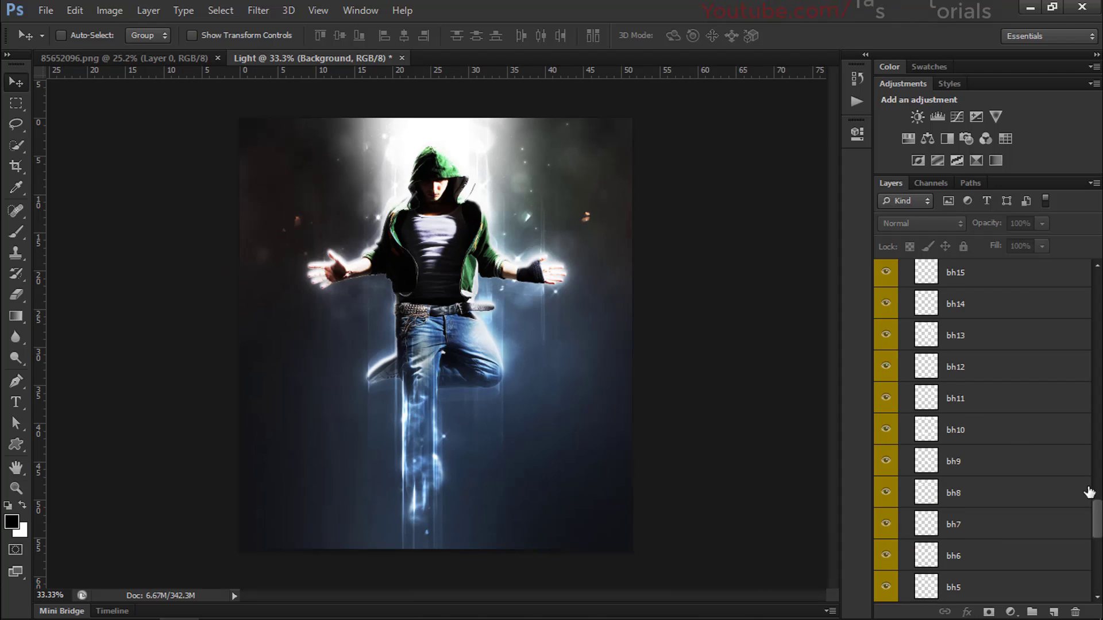
scroll(1098, 275, up, 10)
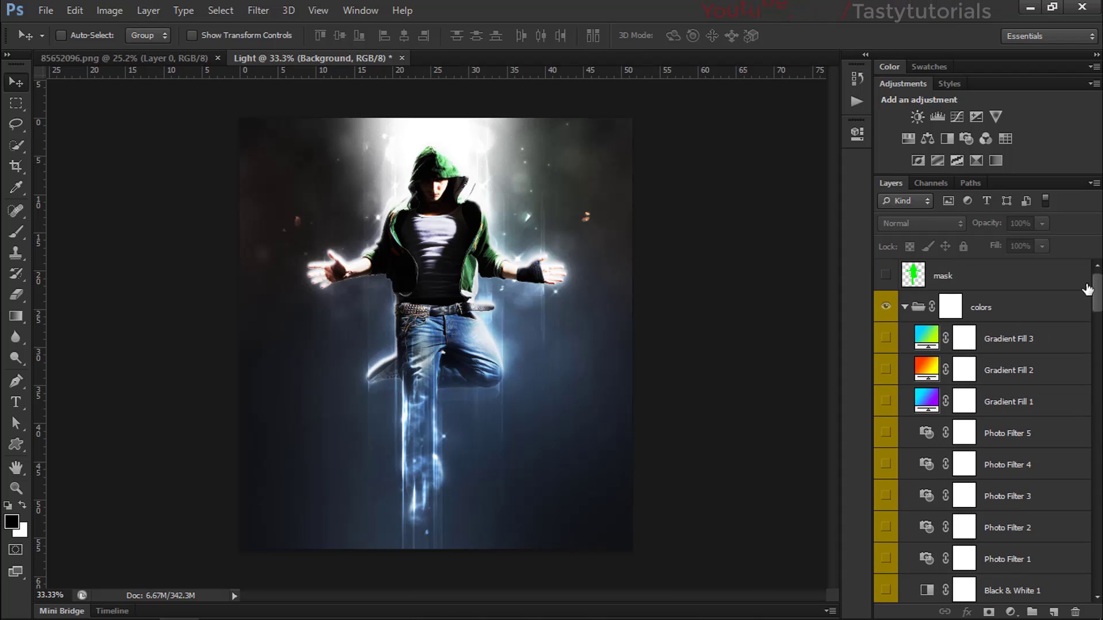
click(905, 307)
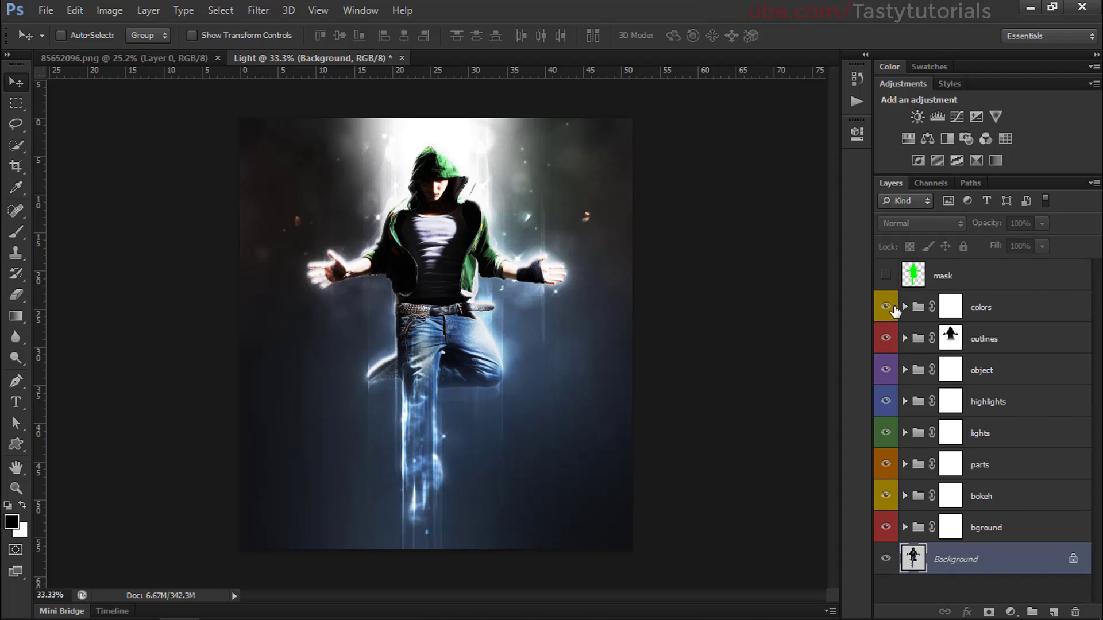
click(886, 338)
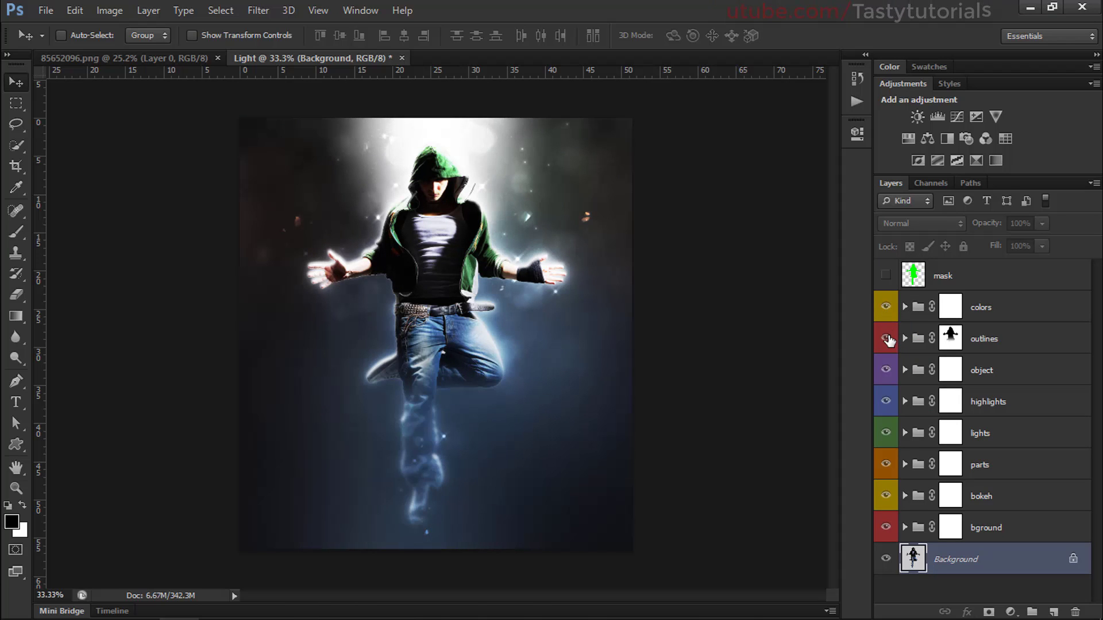
click(1019, 345)
scroll(430, 454, up, 1)
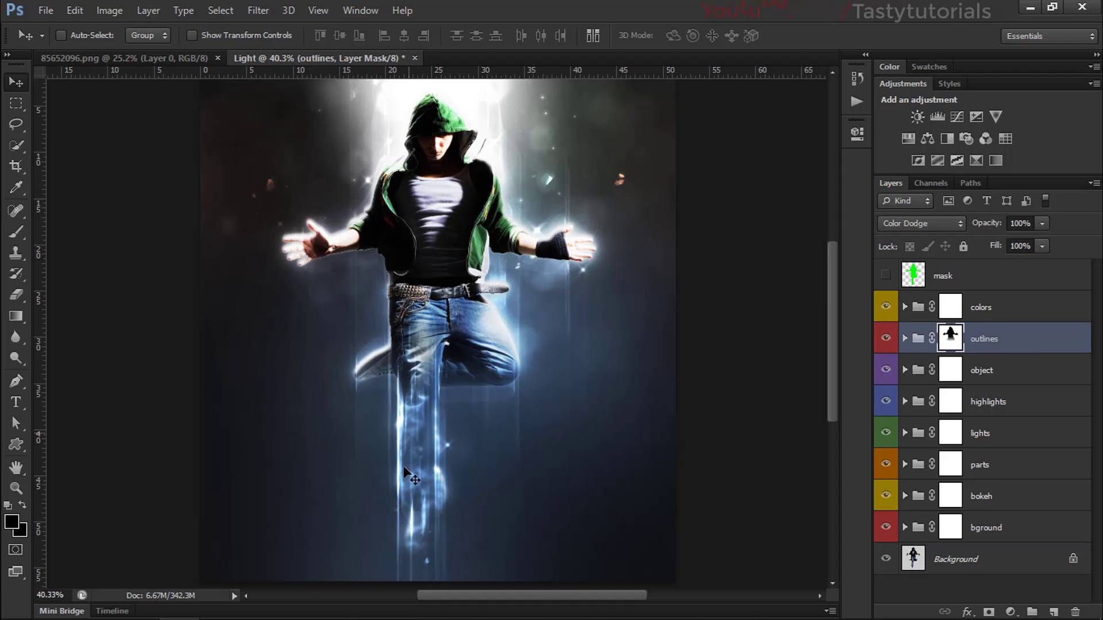
click(886, 338)
- Duplicate the outlines group with Ctrl+J and toggle the object group's visibility to compare
key(ctrl+j)
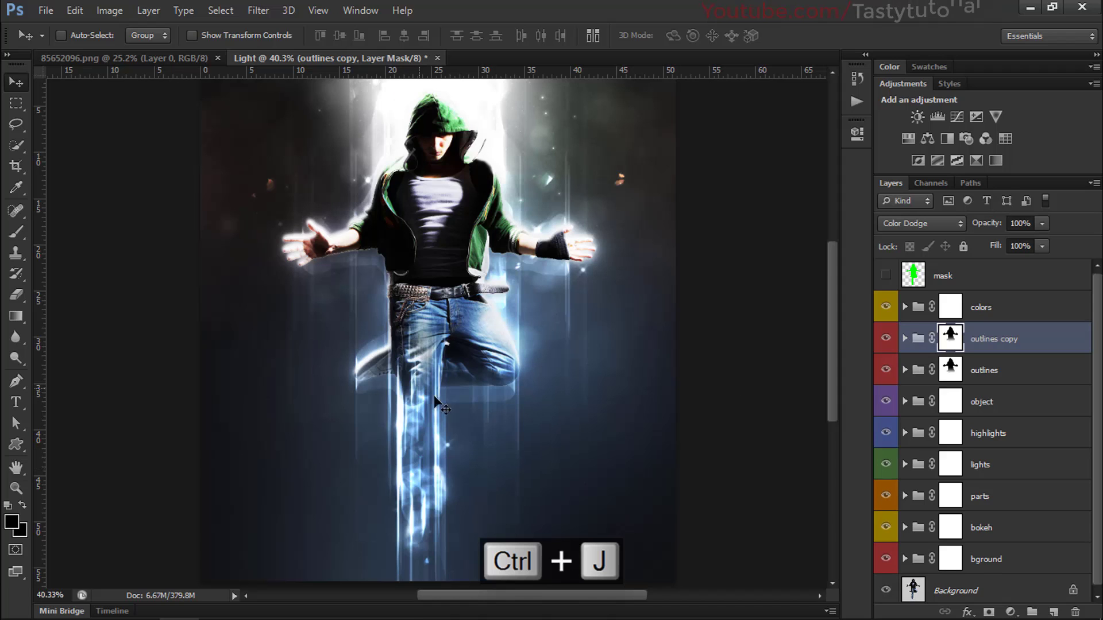
scroll(549, 415, down, 1)
scroll(504, 422, up, 1)
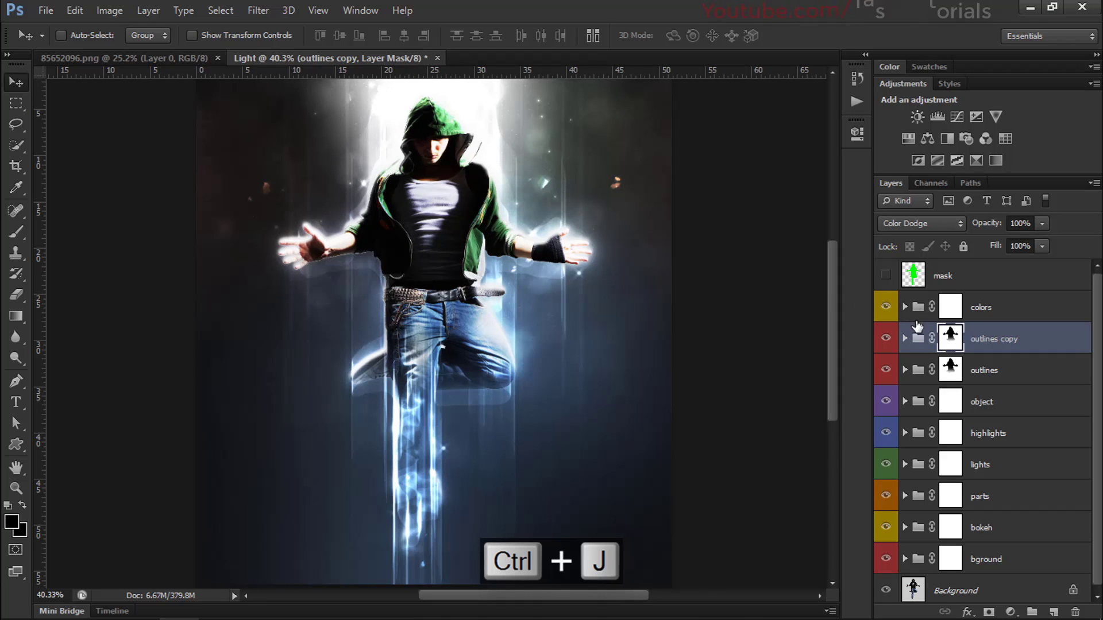
click(1026, 380)
click(1022, 405)
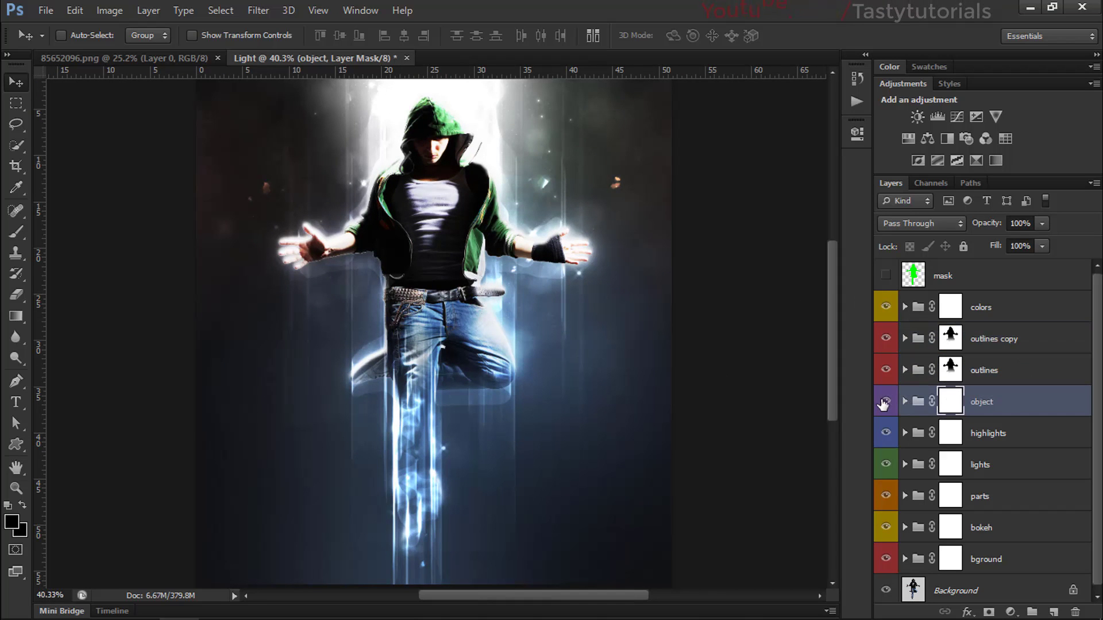
click(884, 402)
click(885, 402)
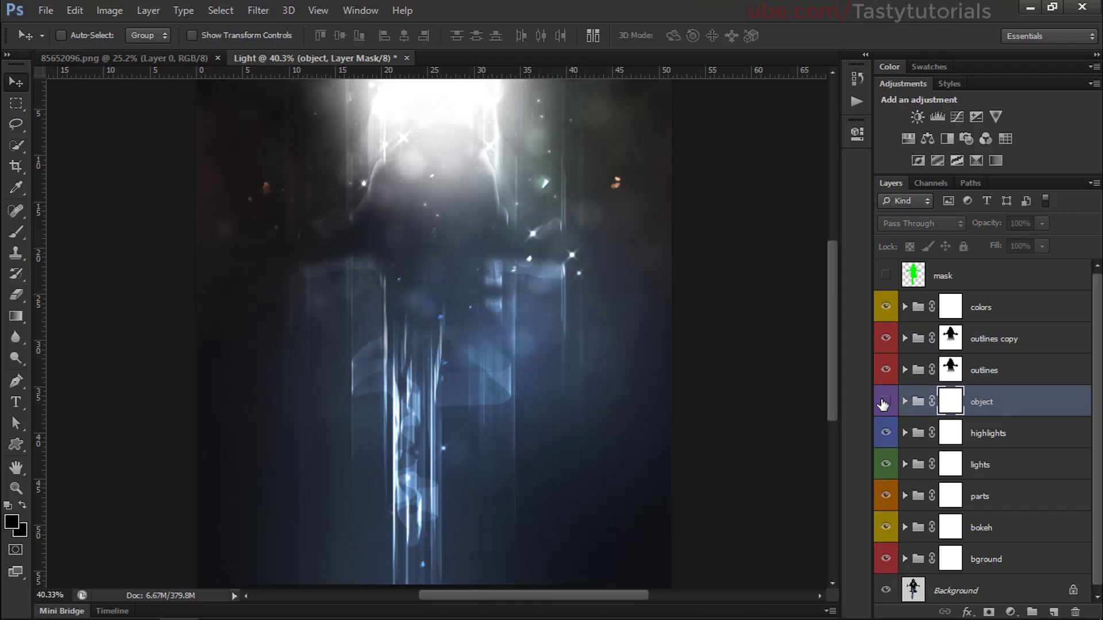
- Expand the object group and hide ob8, briefly toggling ob7 to compare
click(884, 402)
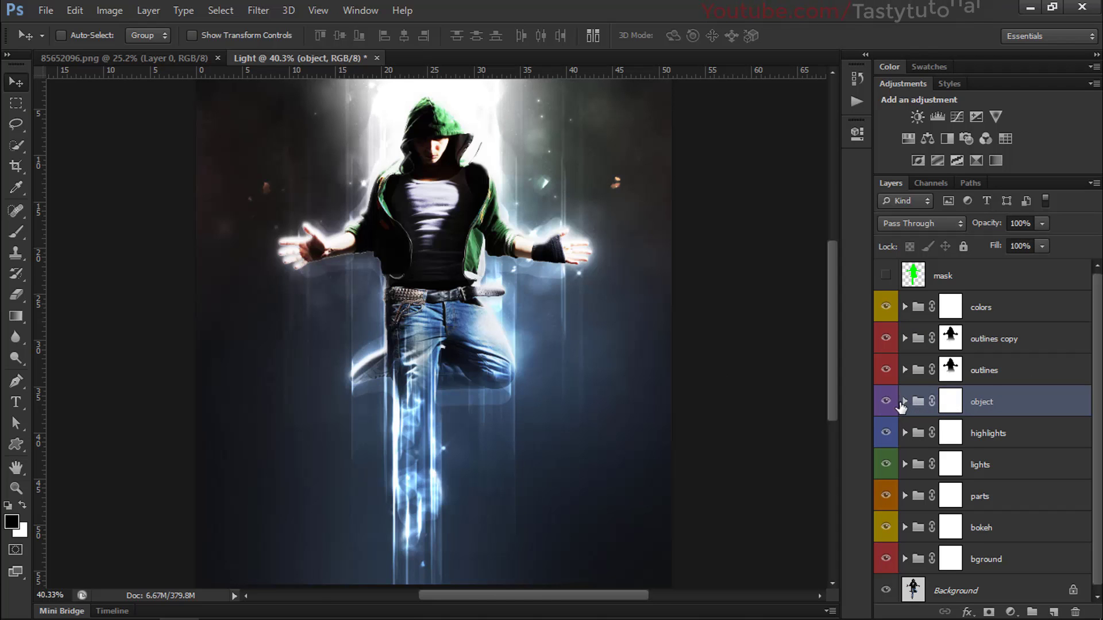
click(904, 402)
scroll(989, 426, down, 1)
scroll(976, 422, down, 1)
click(885, 369)
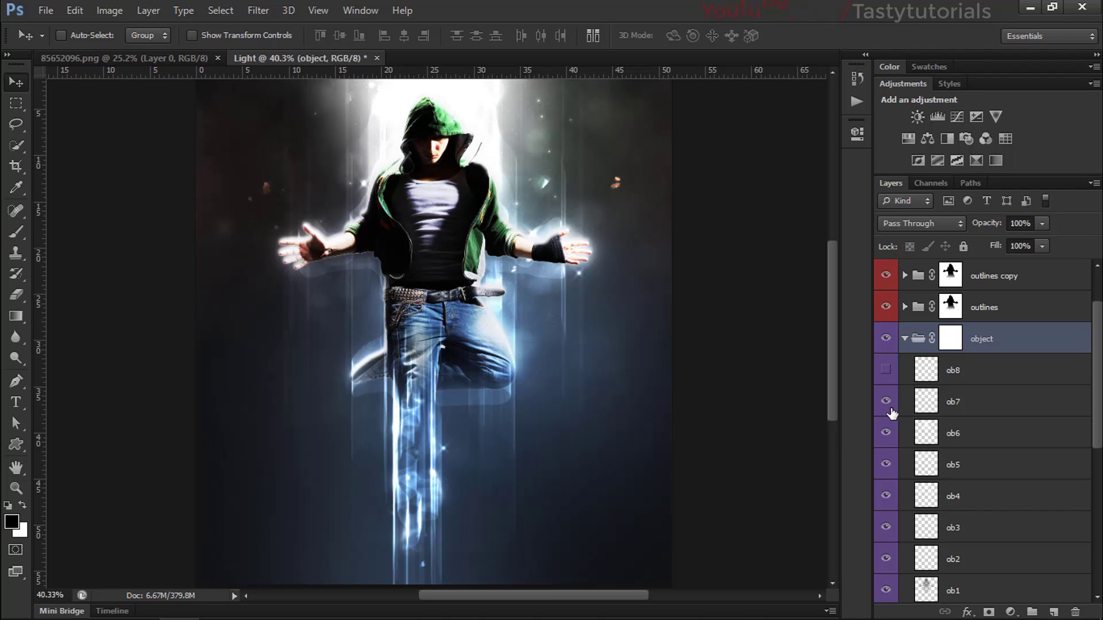
click(885, 401)
click(885, 432)
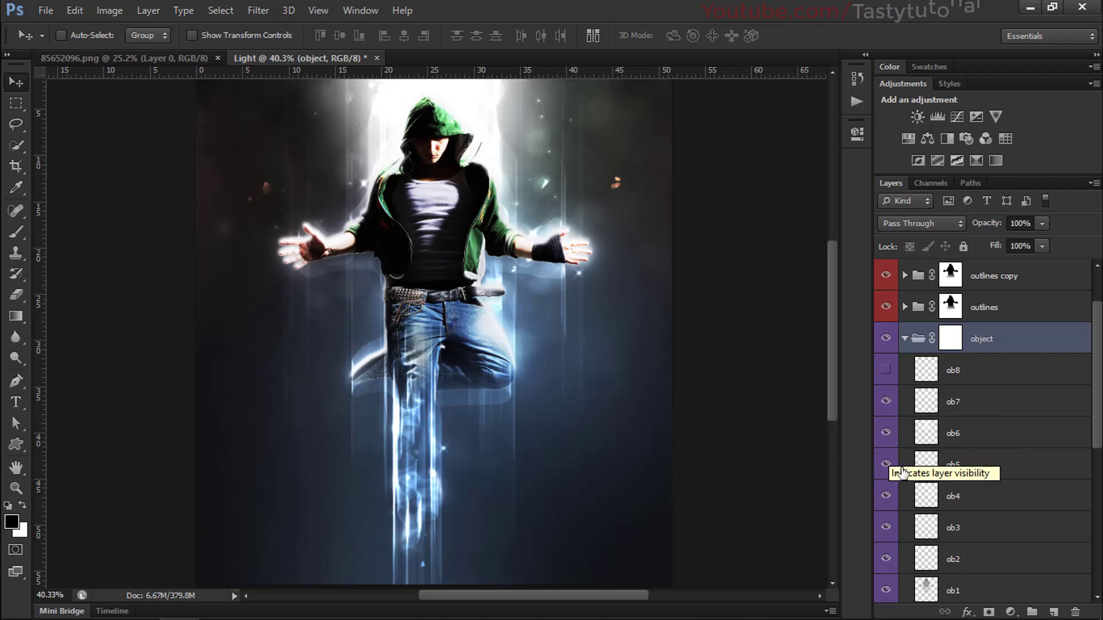
- Hide the ob4 and ob3 layers after comparing each on and off
scroll(965, 457, down, 1)
click(886, 432)
click(885, 463)
click(886, 465)
click(885, 493)
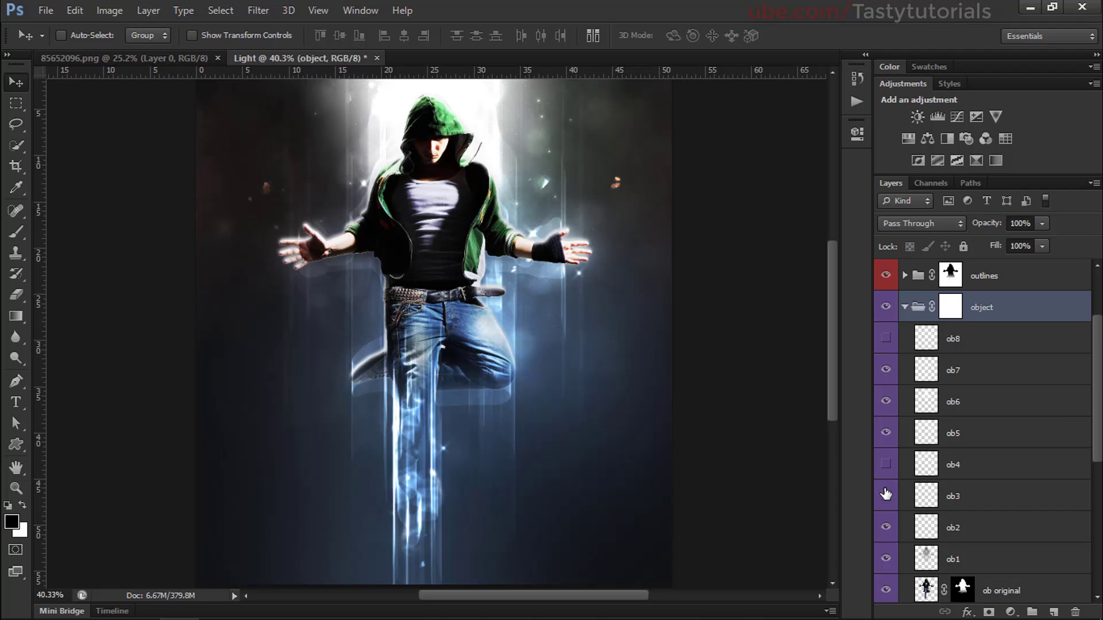
click(886, 507)
click(886, 507)
scroll(976, 463, down, 1)
scroll(975, 463, down, 2)
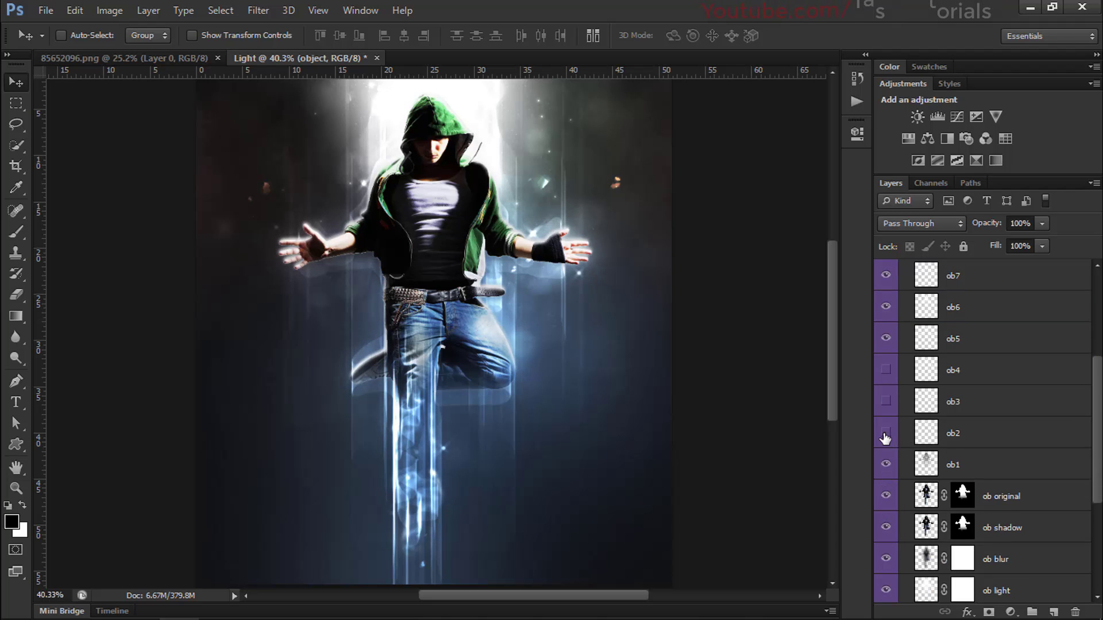
key(ctrl+minus)
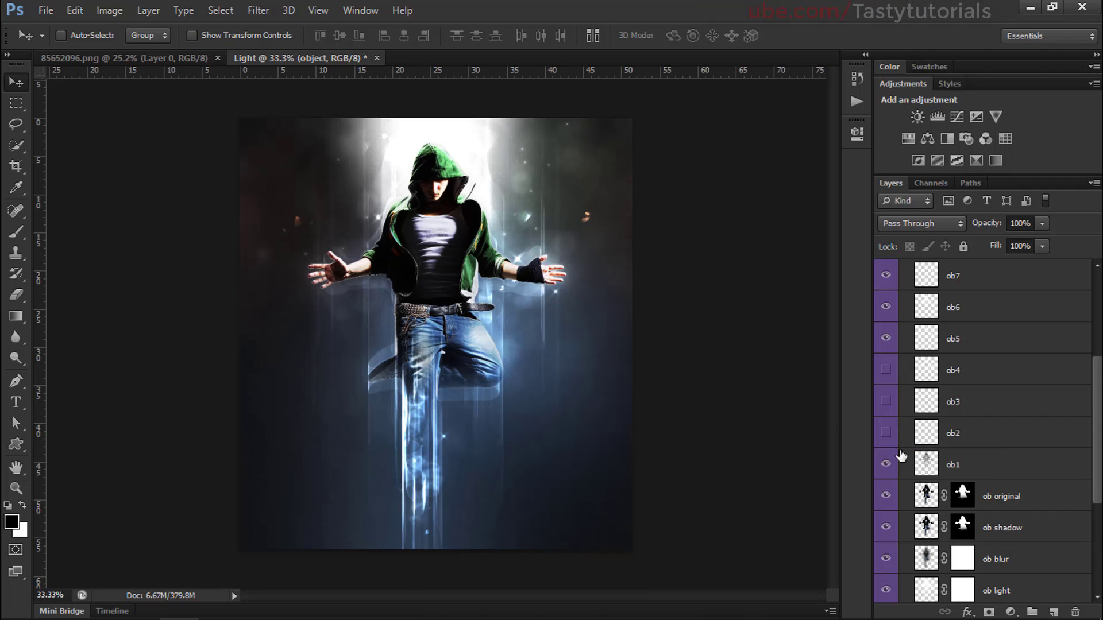
- Show ob2 at 10% opacity, then collapse the object group
click(886, 432)
click(916, 432)
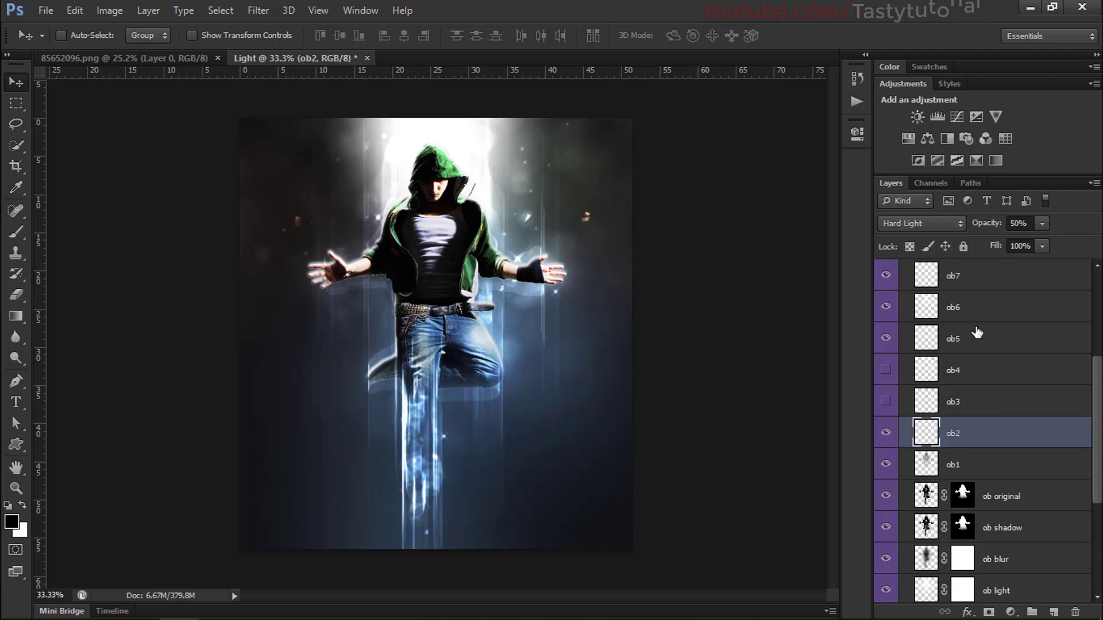
drag(988, 228, 956, 227)
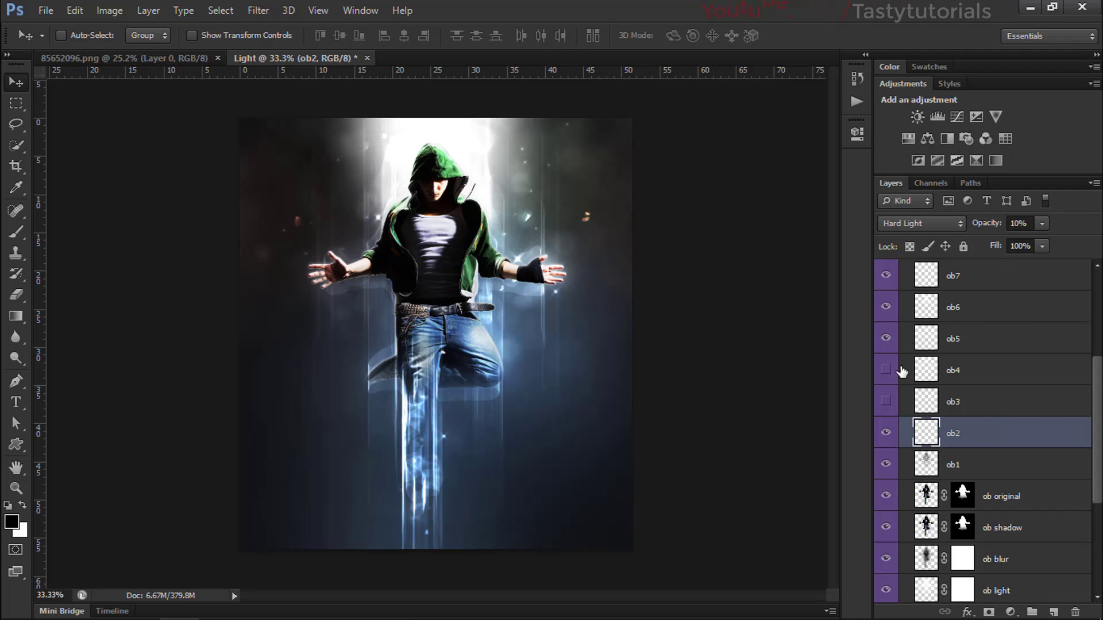
scroll(902, 380, up, 3)
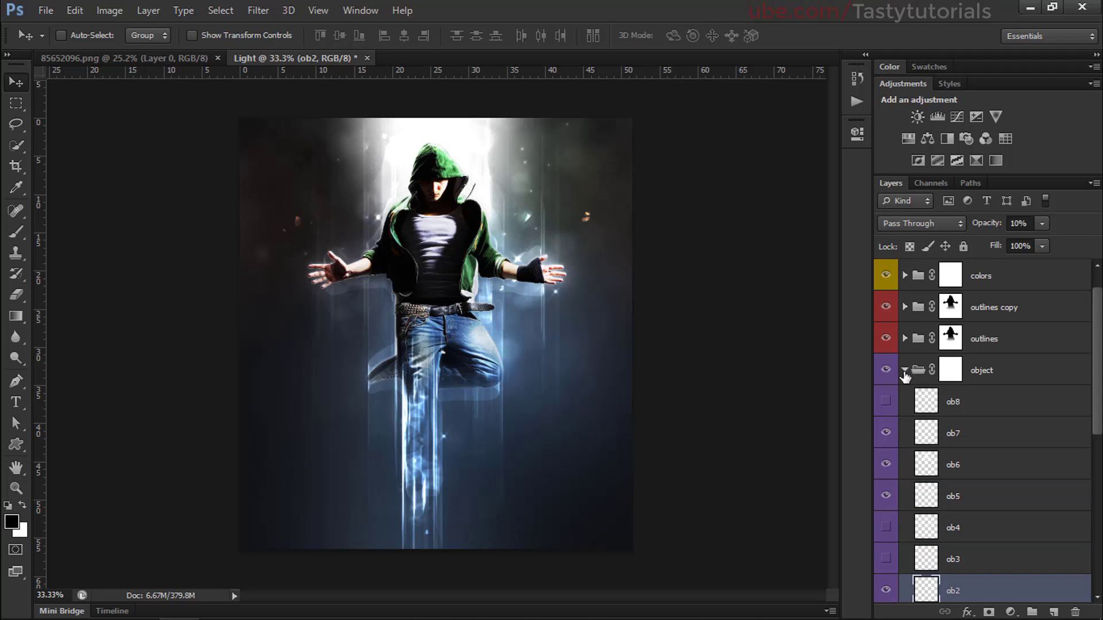
click(904, 373)
- Compare the highlights group hidden and shown, then duplicate it
click(950, 430)
click(886, 430)
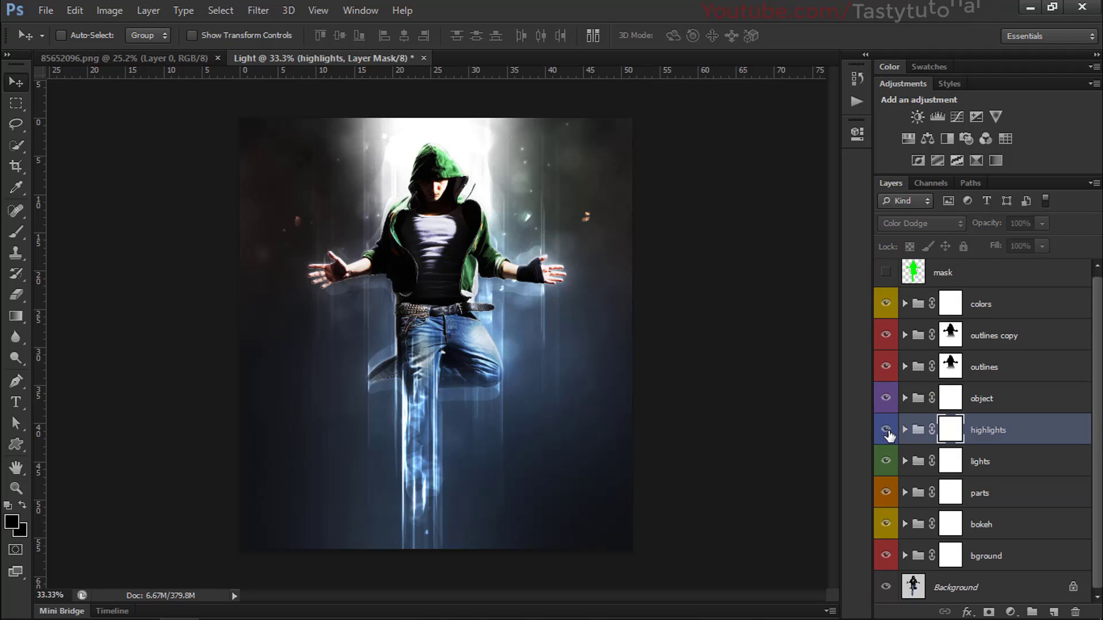
click(887, 430)
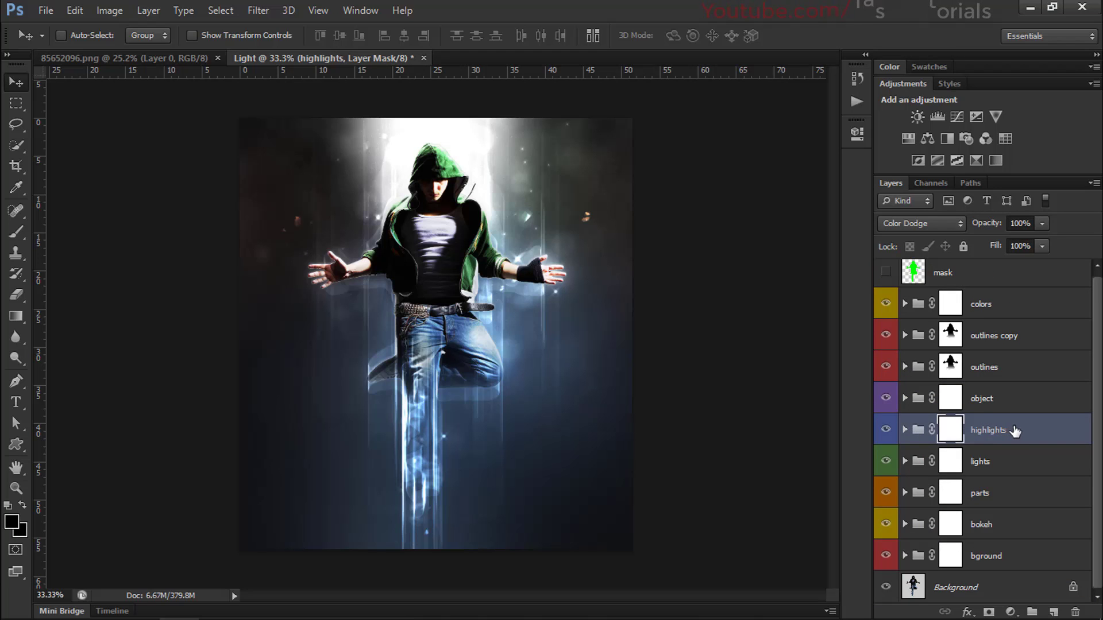
key(ctrl+j)
- Copy highlights again and duplicate lights, dragging lights copy 2 lower on the canvas
key(ctrl+j)
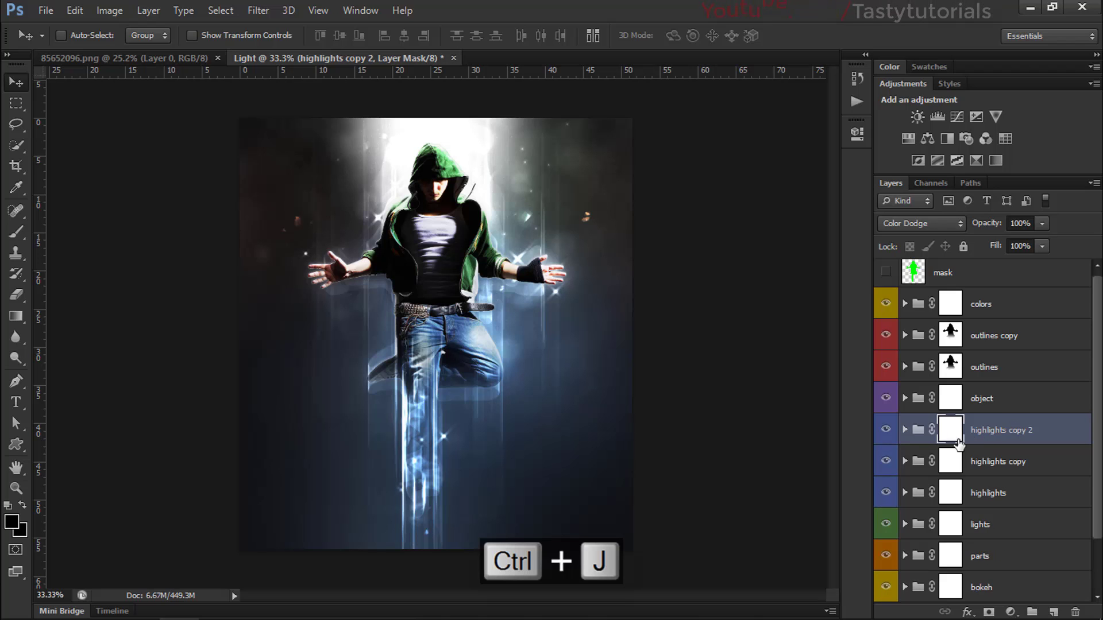
scroll(958, 445, down, 1)
click(951, 493)
click(886, 493)
key(ctrl+j)
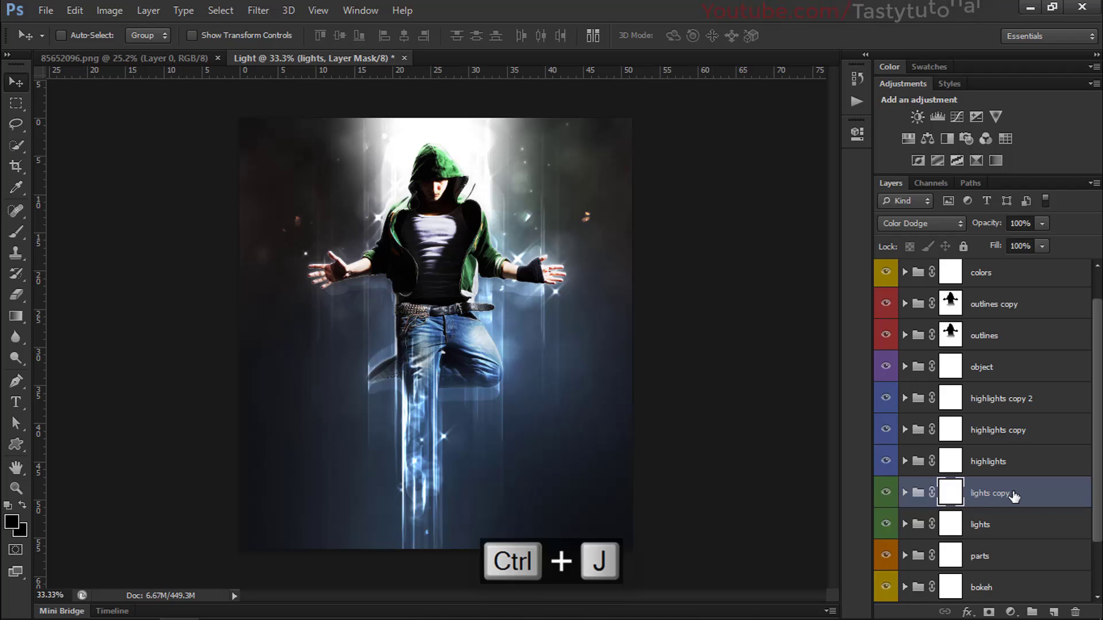
key(ctrl+j)
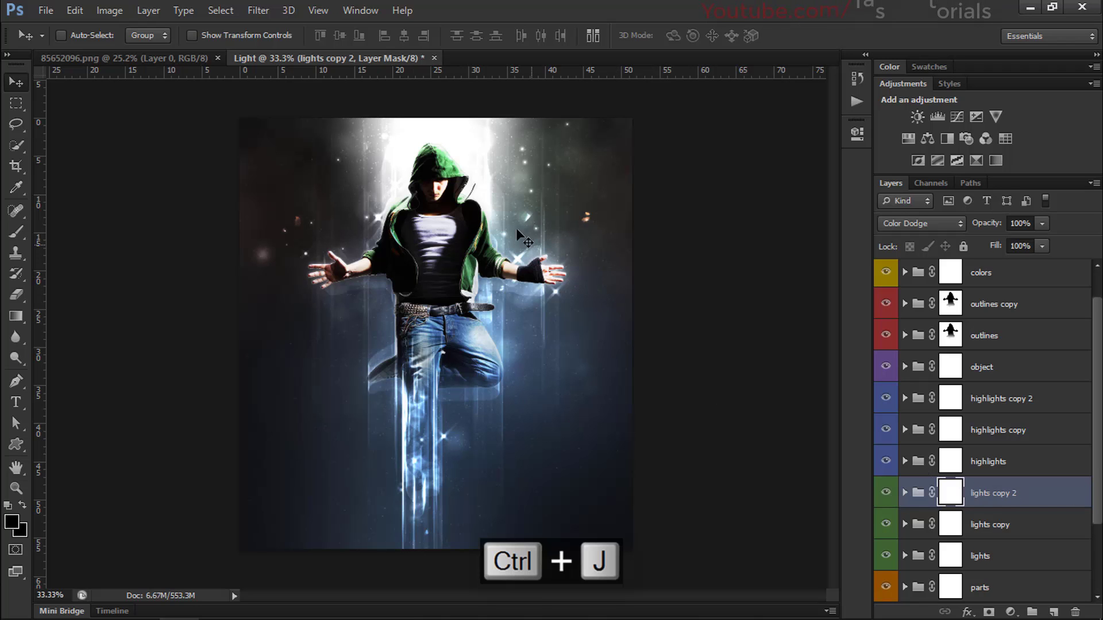
drag(525, 194, 529, 491)
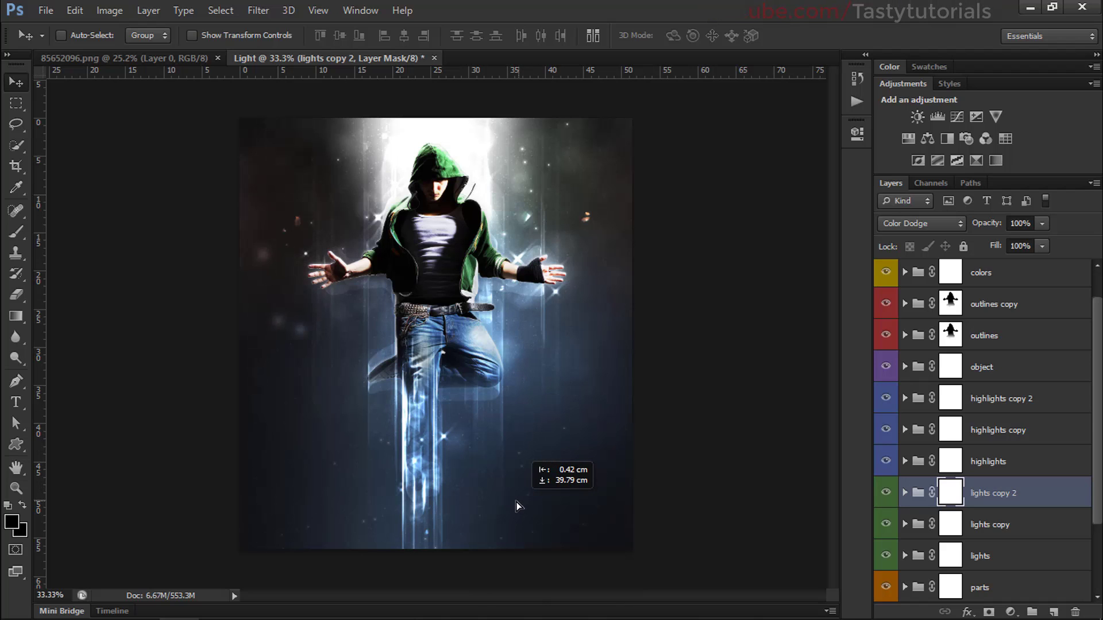
drag(529, 492, 504, 501)
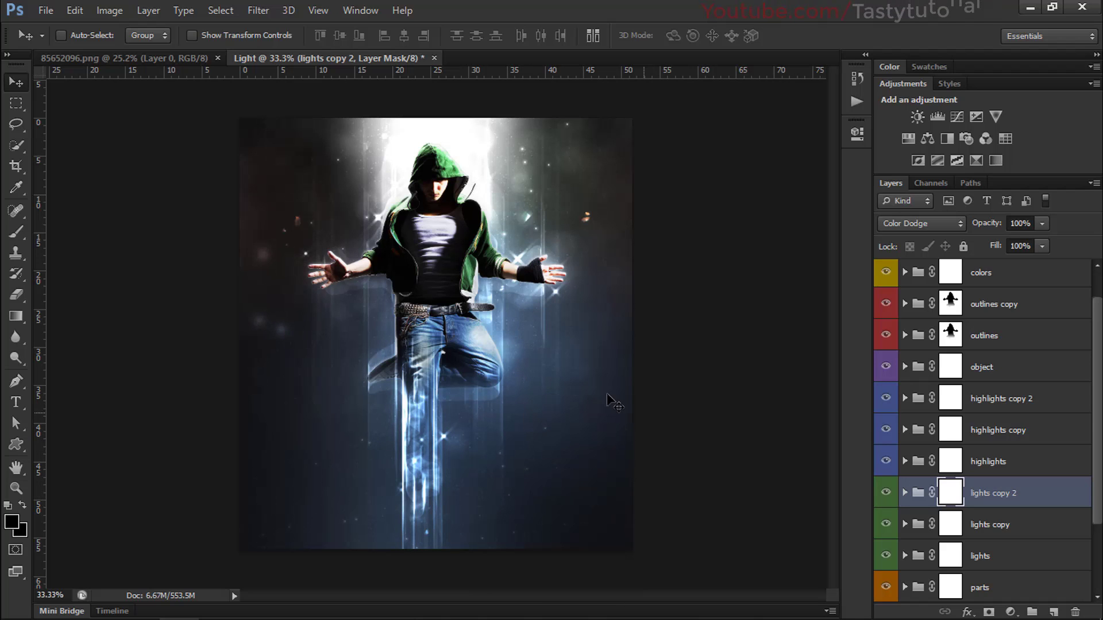
- Show and duplicate parts, move the copy lower, flip it horizontally, then copy again
scroll(975, 457, down, 1)
click(1017, 556)
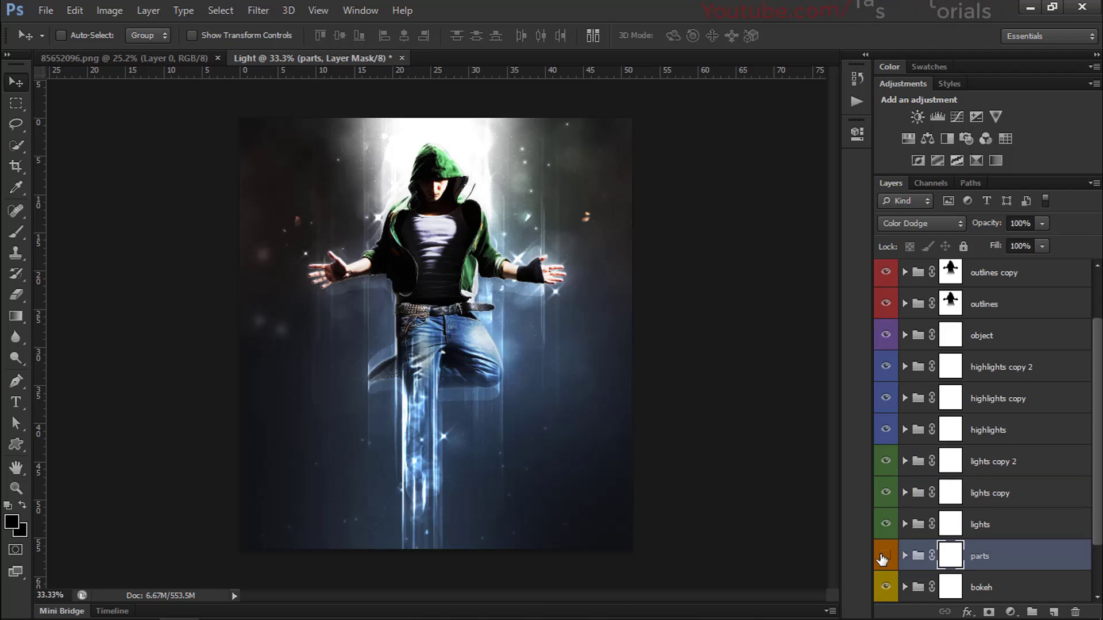
click(883, 556)
key(ctrl+j)
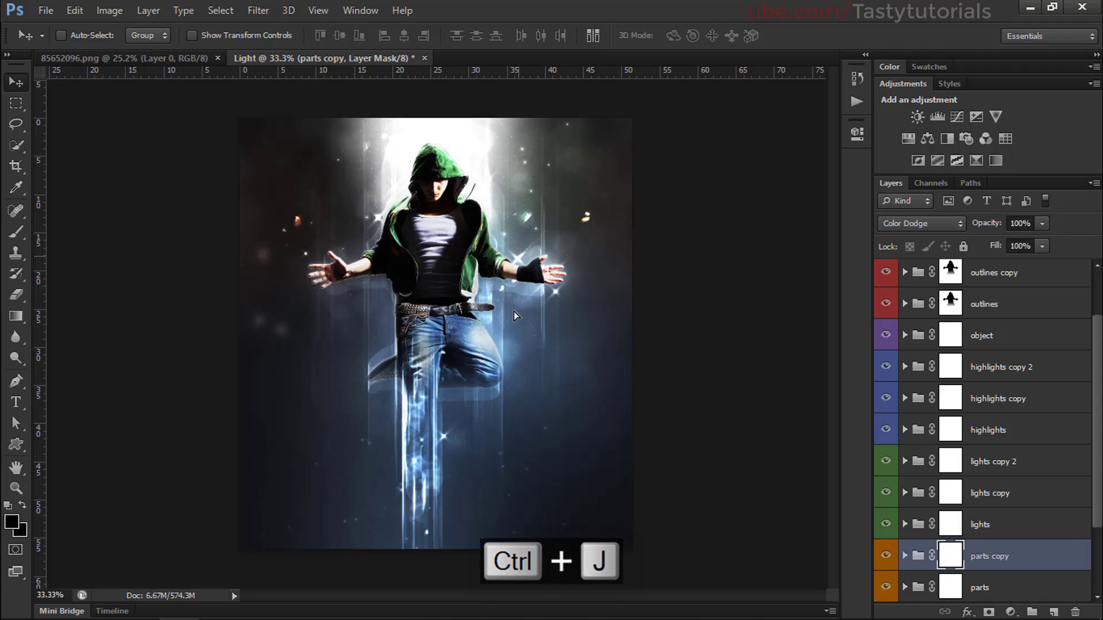
drag(513, 313, 502, 415)
key(ctrl+t)
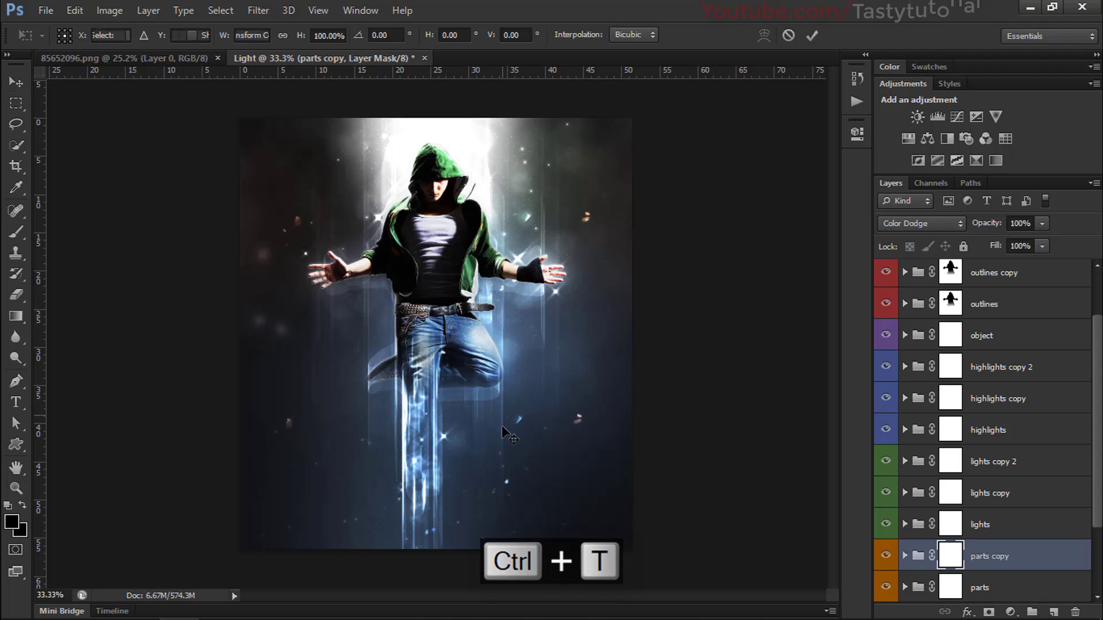
right_click(502, 425)
click(551, 395)
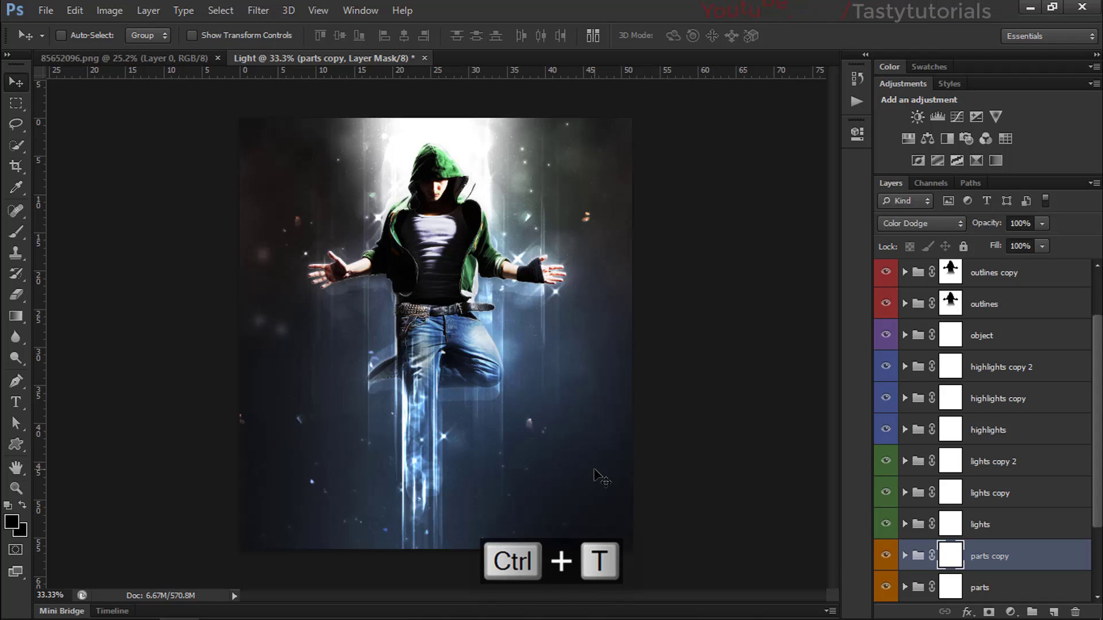
key(ctrl+j)
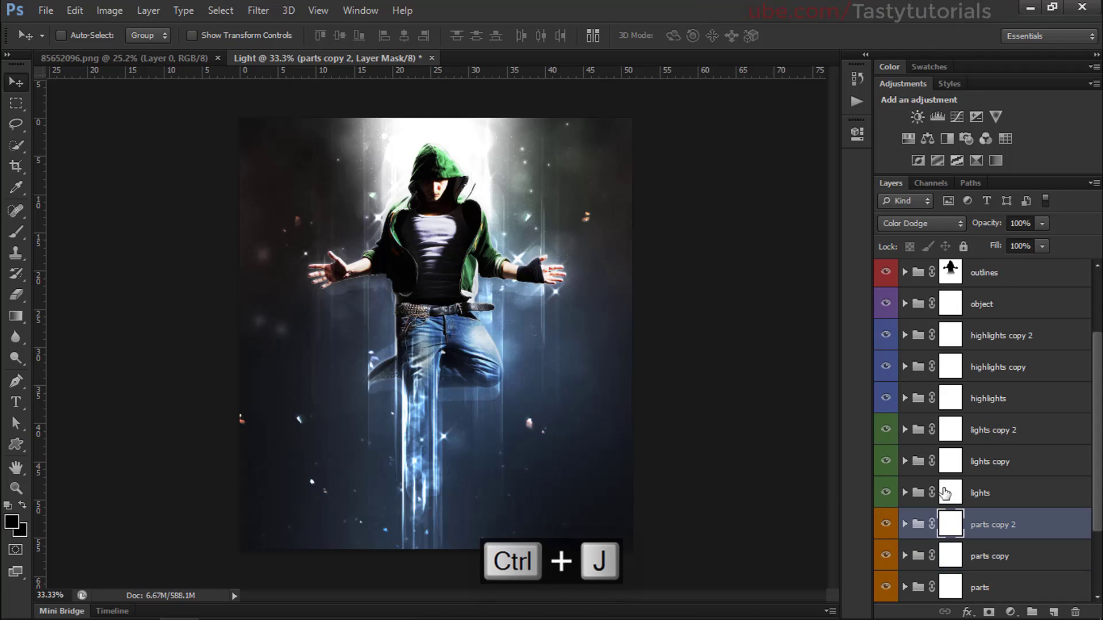
- Toggle the parts and bokeh groups off and on to compare their effect
scroll(945, 492, down, 2)
scroll(976, 494, down, 1)
click(999, 493)
click(885, 492)
key(alt+bracketleft)
click(885, 524)
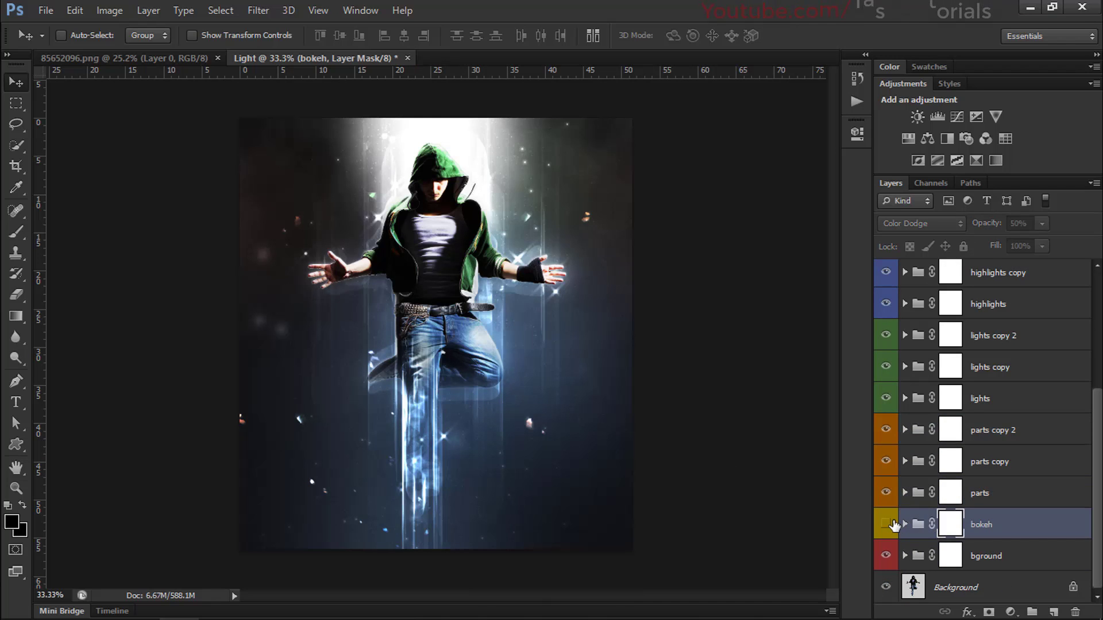
click(886, 525)
- Make two bokeh copies, drag bokeh copy 2 lower, and undo an extra third copy
key(ctrl+j)
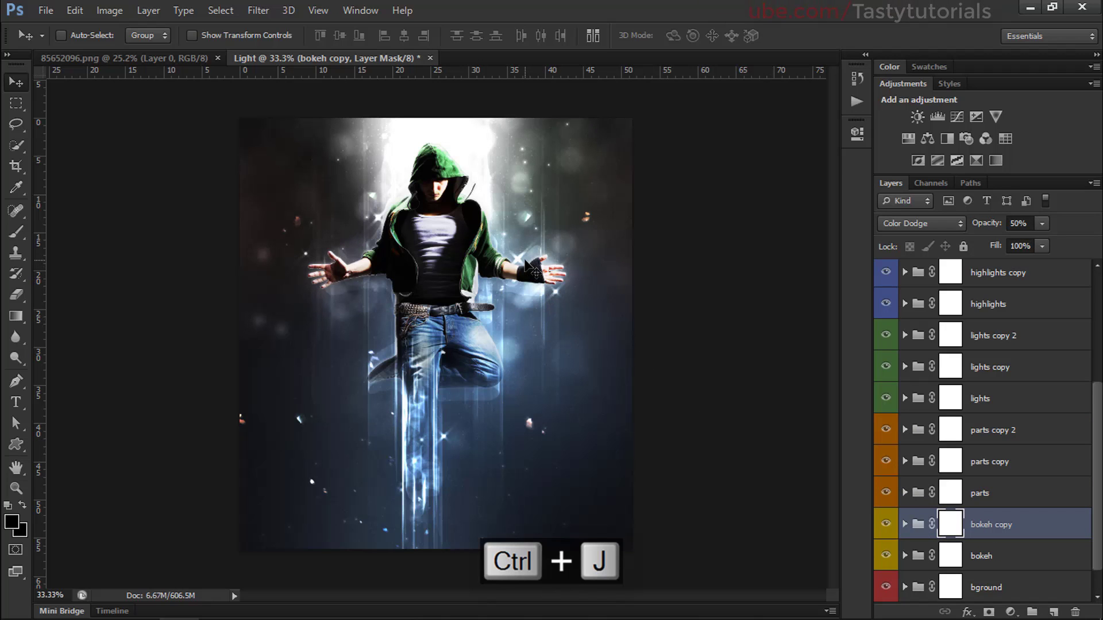
key(ctrl+j)
drag(533, 271, 513, 301)
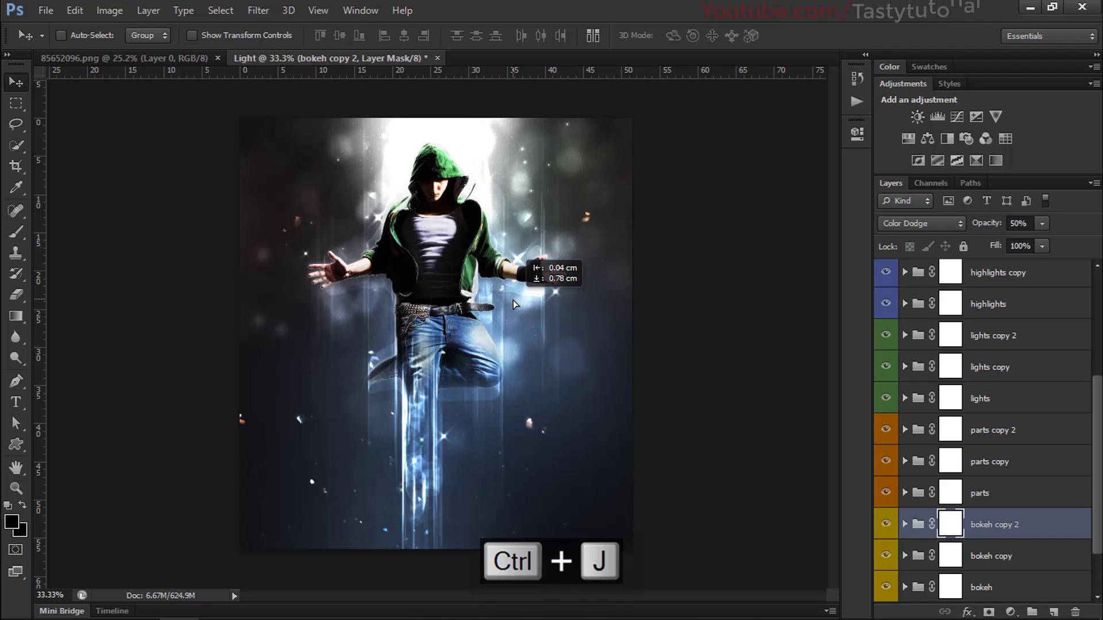
drag(512, 299, 501, 443)
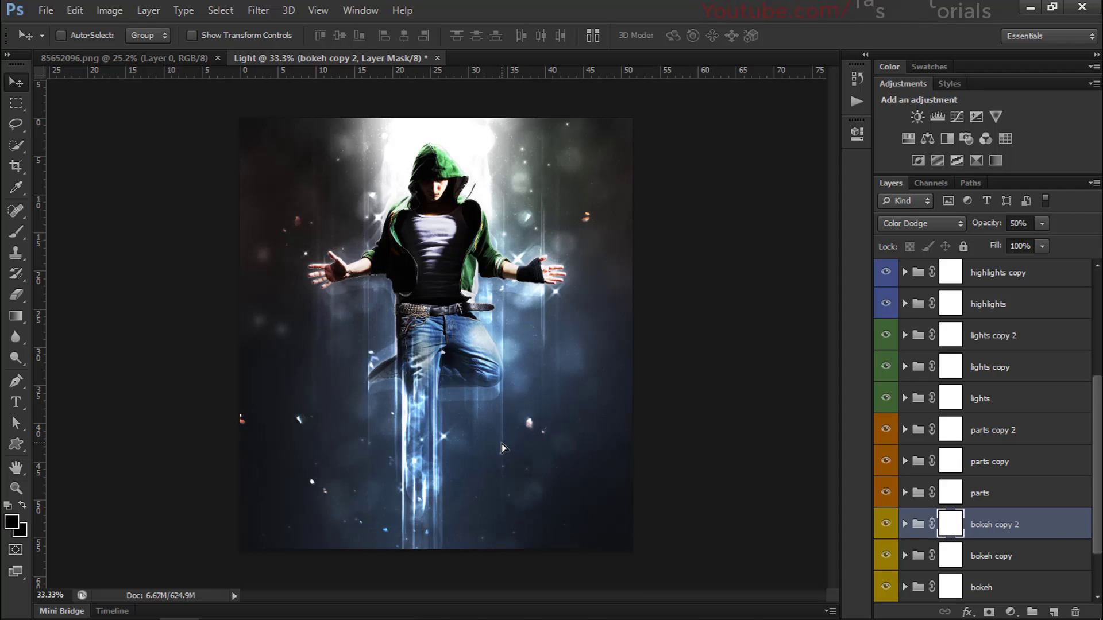
key(ctrl+h)
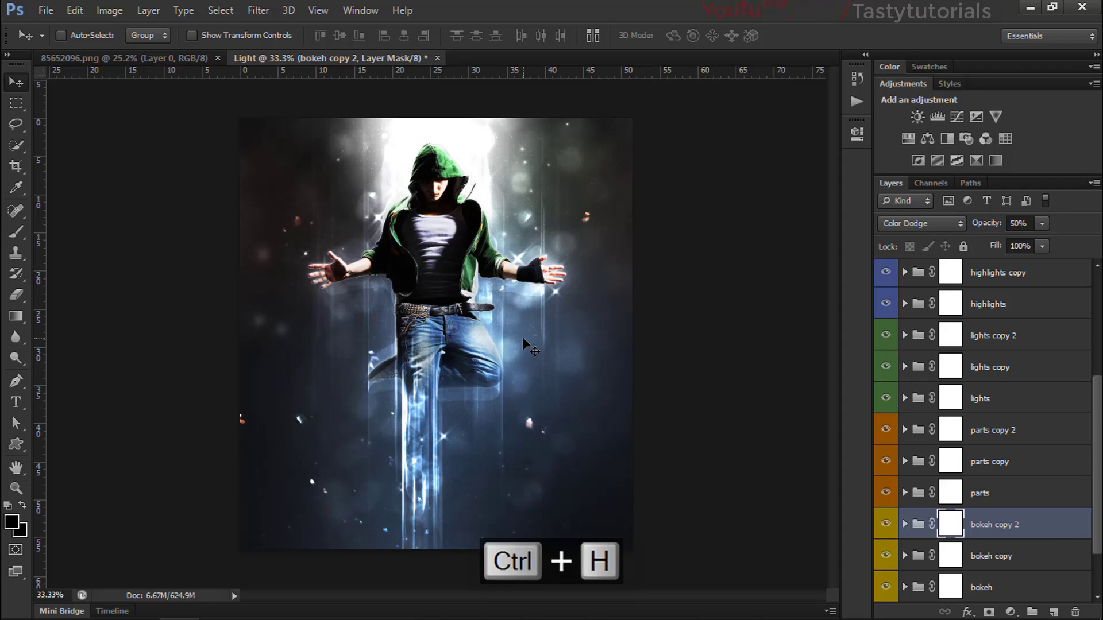
key(ctrl+j)
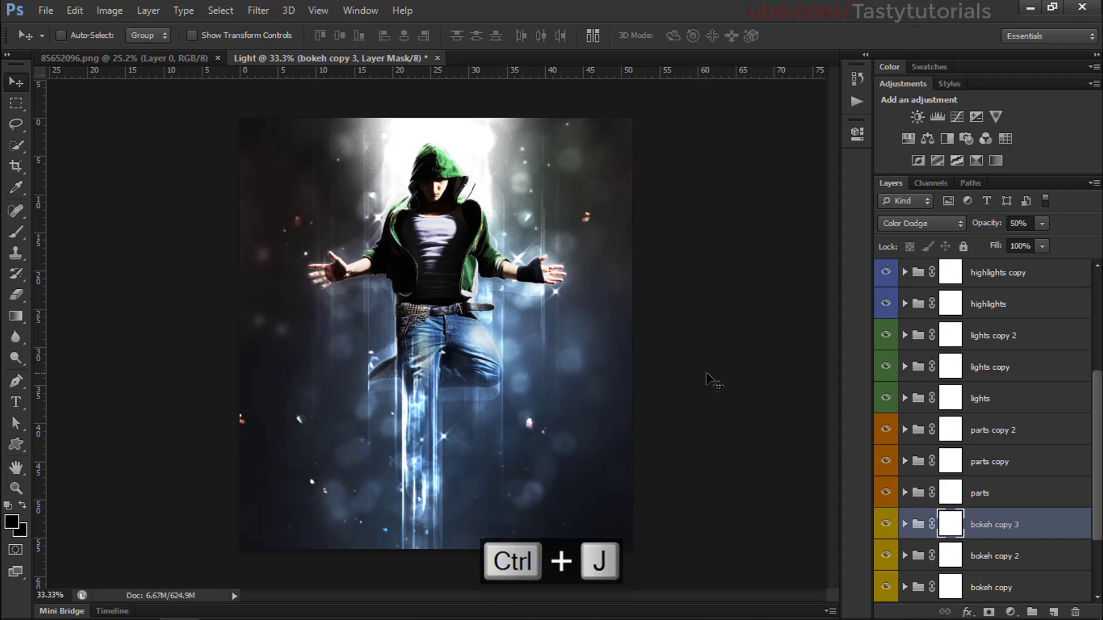
key(ctrl+alt+z)
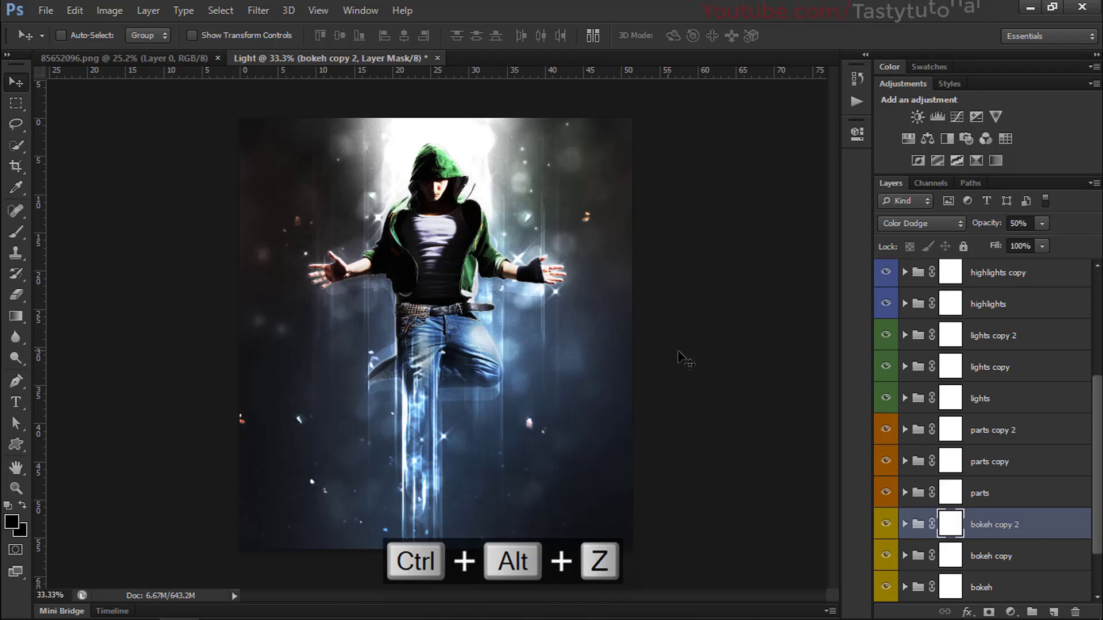
scroll(944, 468, down, 2)
- Expand the bground group and turn bg7 back on at 37% opacity
click(988, 554)
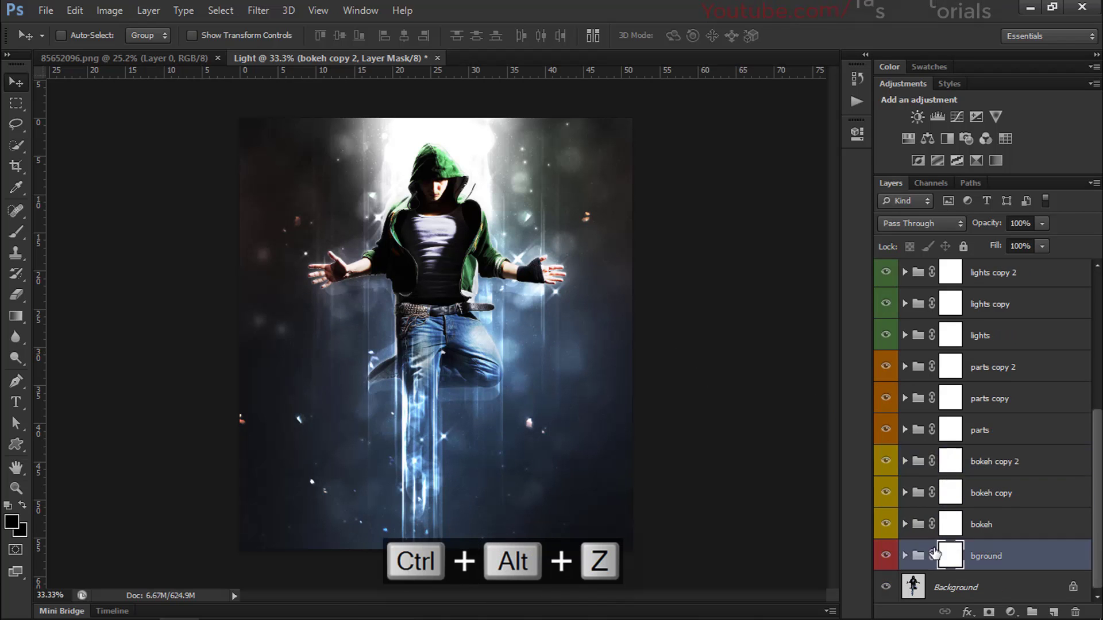
click(905, 555)
scroll(907, 492, down, 5)
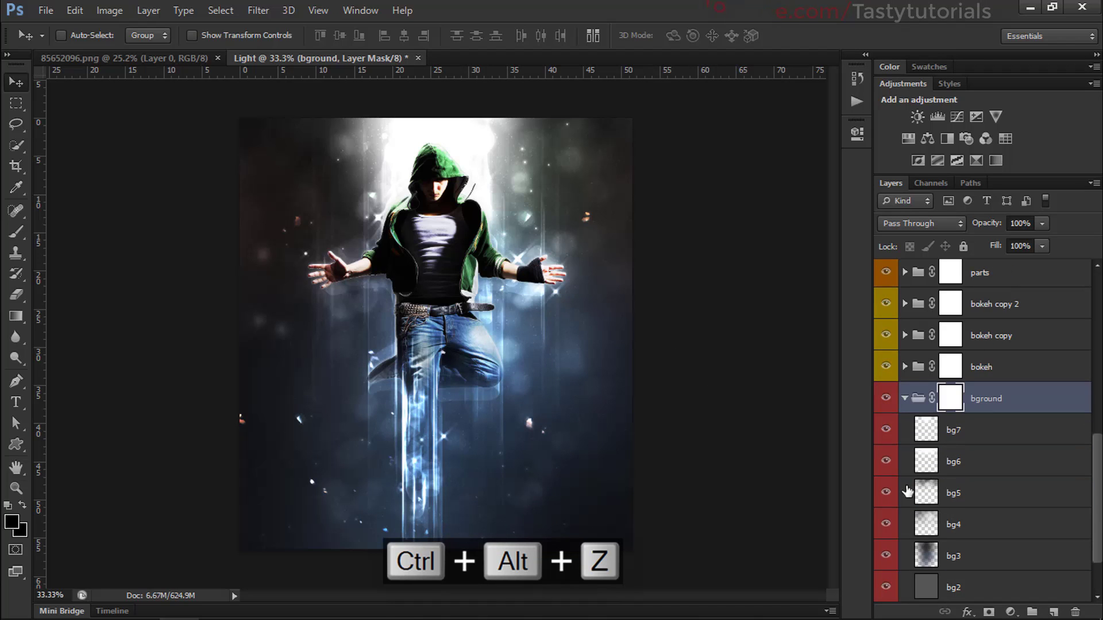
click(885, 430)
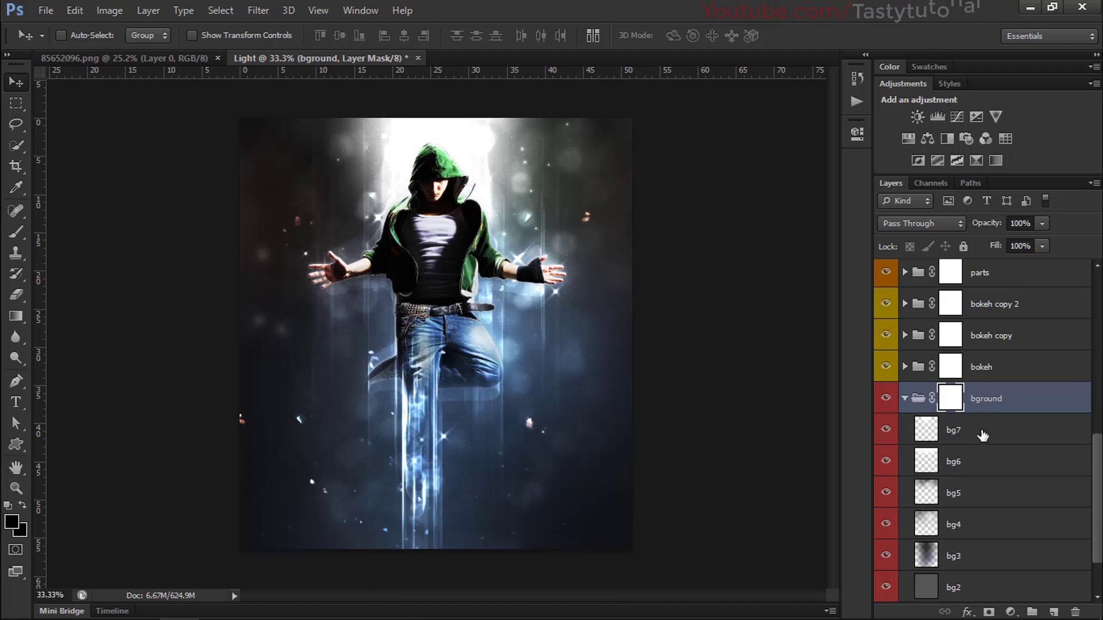
click(916, 432)
drag(985, 223, 944, 220)
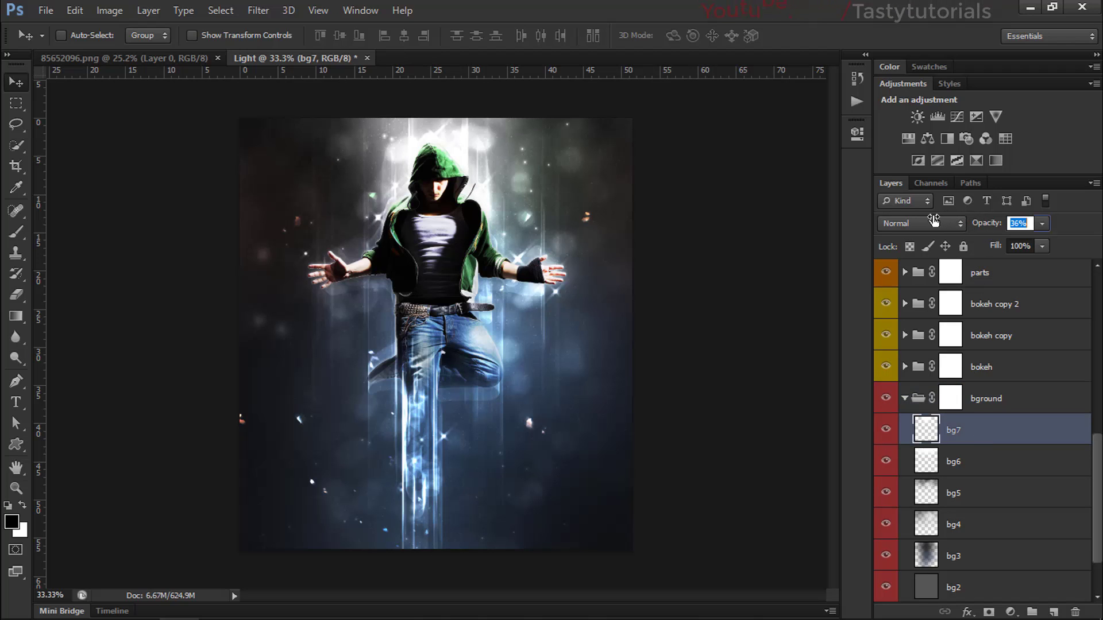
drag(933, 220, 934, 219)
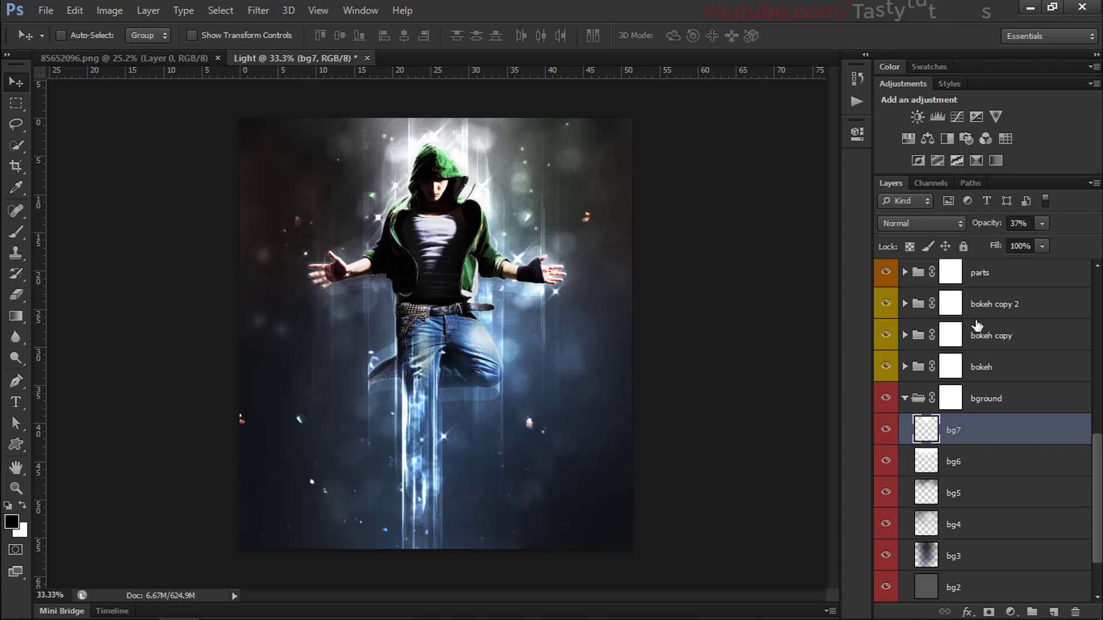
- Compare bg6 on and off, then set bg5 to 100% opacity
click(972, 467)
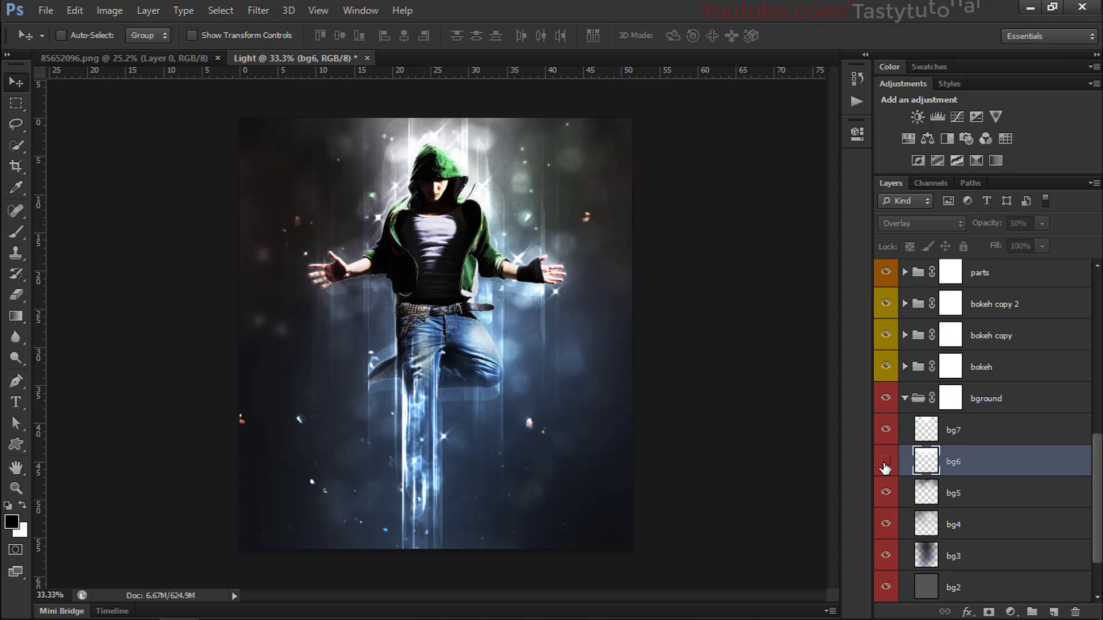
click(885, 461)
click(918, 492)
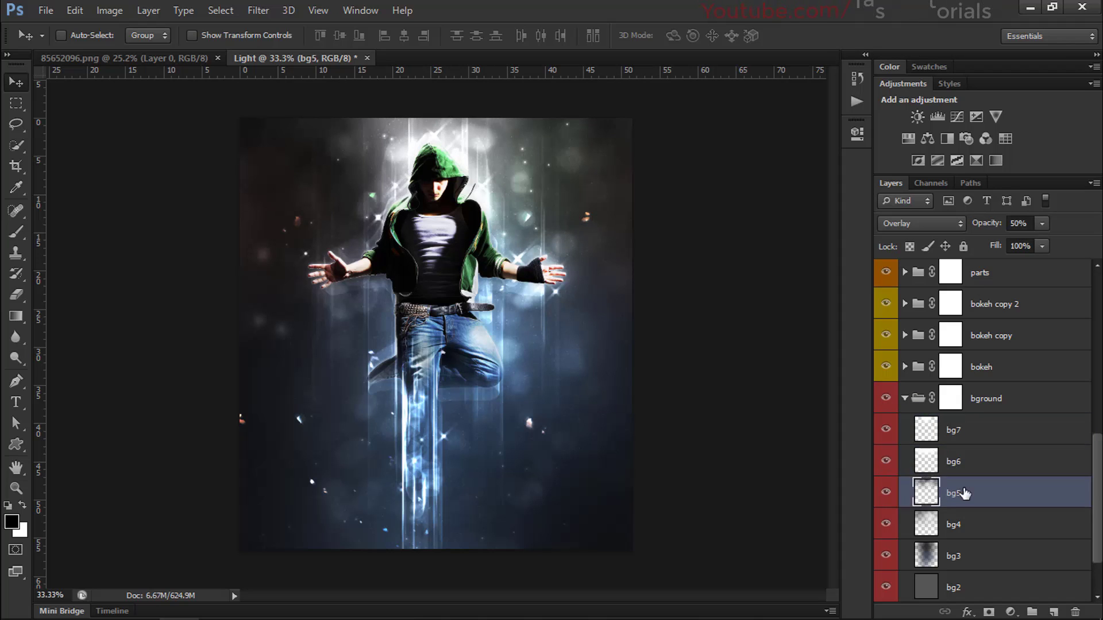
click(886, 493)
click(886, 493)
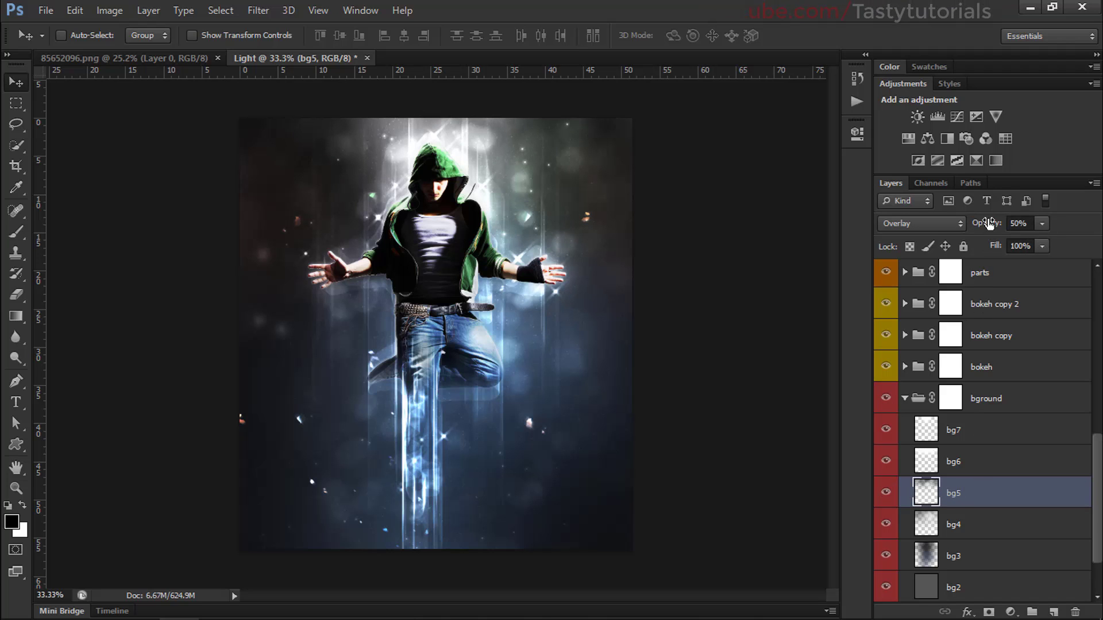
drag(988, 223, 1017, 223)
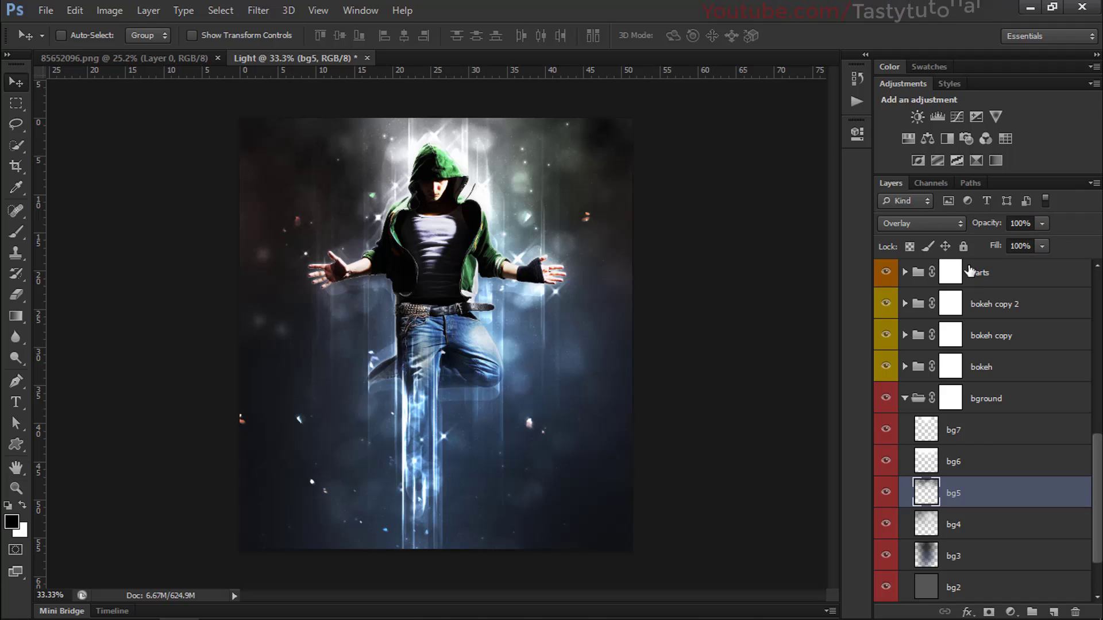
- Toggle bg4, bg3, bg2 and bg1 off and back on to compare each
scroll(955, 428, down, 1)
click(950, 491)
click(886, 493)
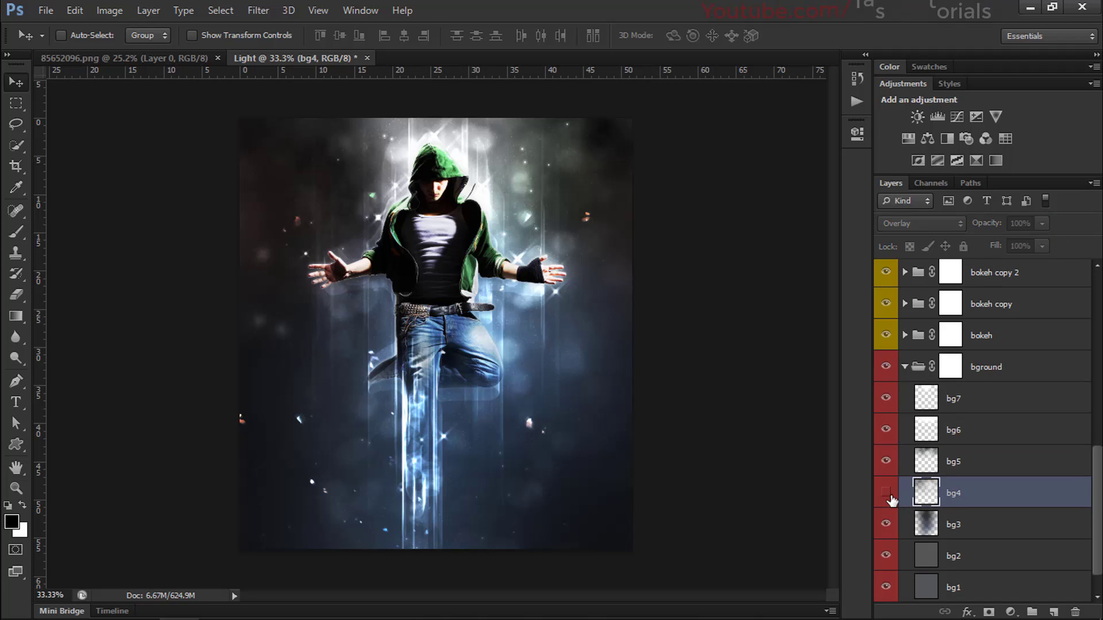
click(889, 495)
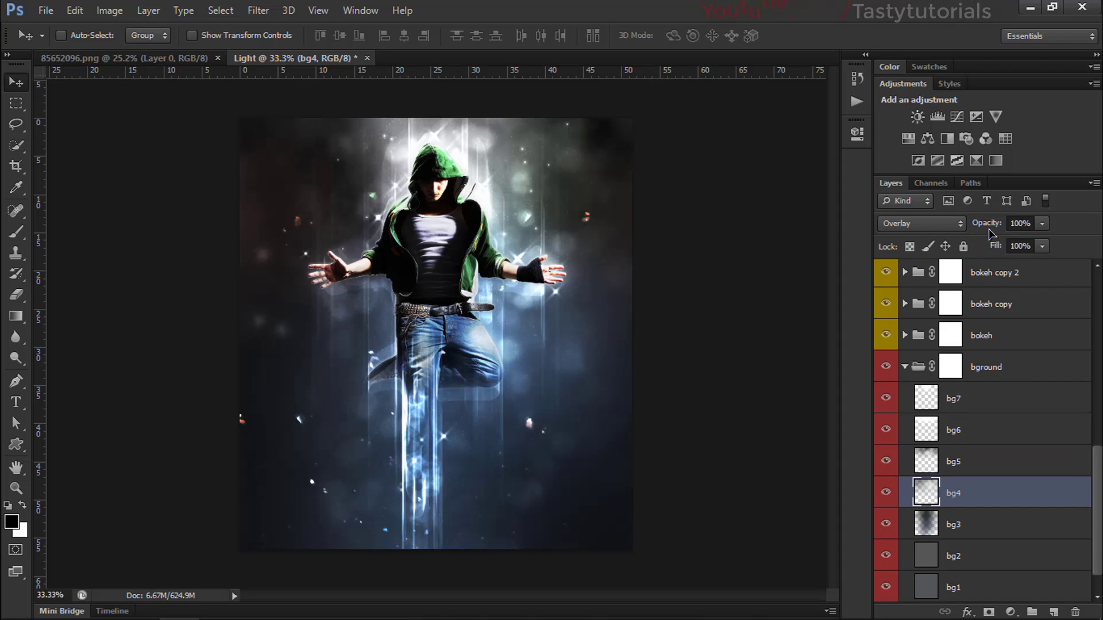
click(967, 524)
click(887, 524)
click(886, 524)
scroll(977, 538, down, 1)
click(964, 524)
click(887, 527)
click(887, 524)
click(884, 556)
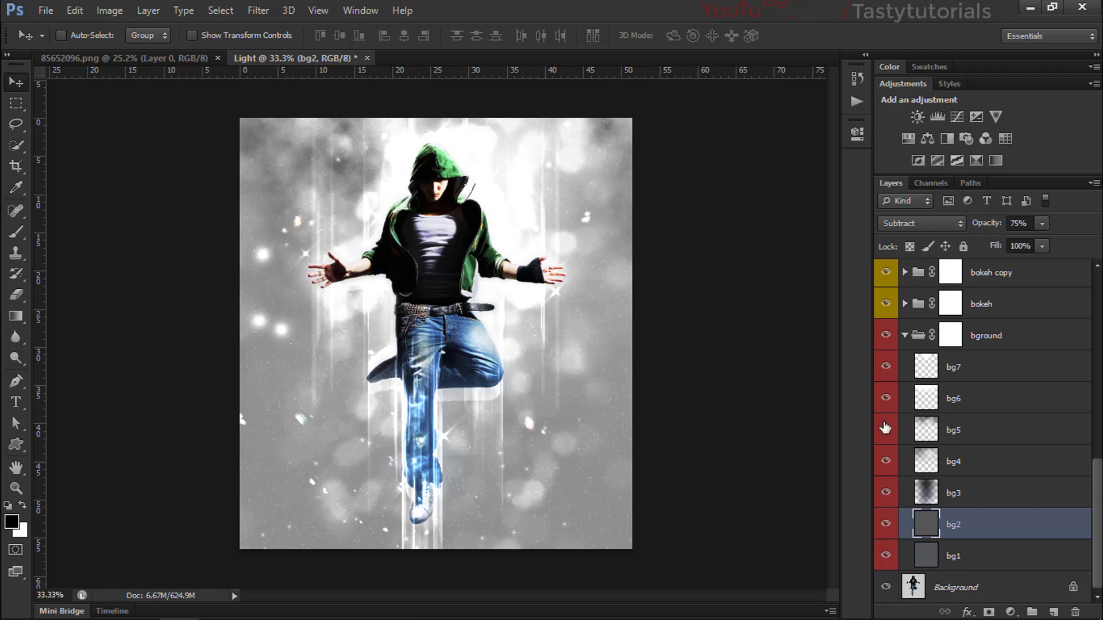
click(885, 556)
scroll(913, 488, up, 3)
- Collapse the bground group in the Layers panel
scroll(908, 487, up, 3)
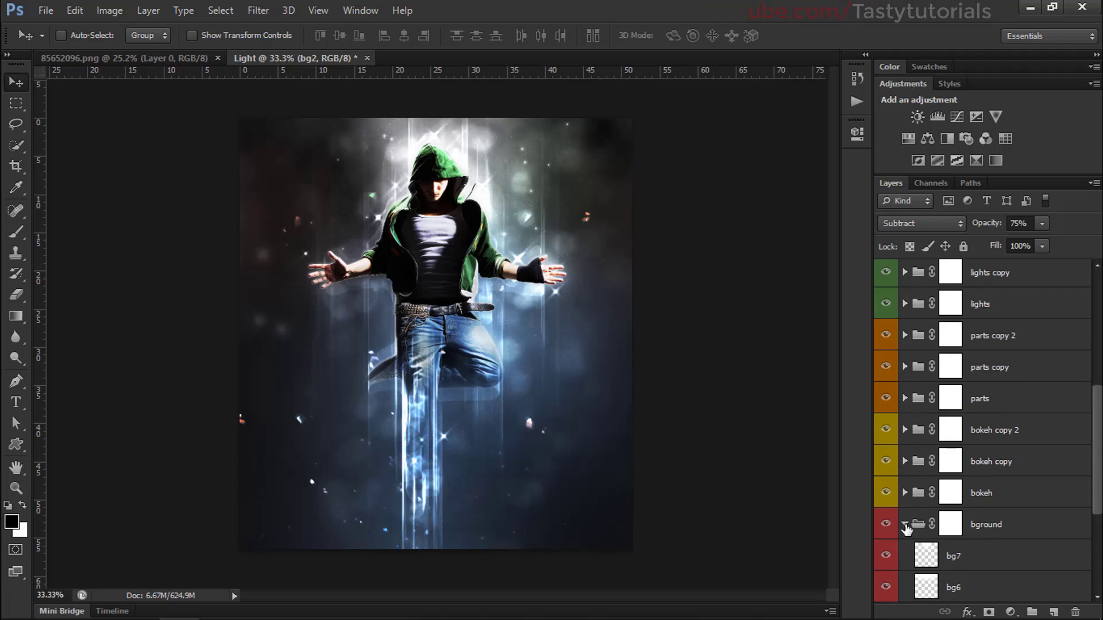
click(906, 527)
scroll(919, 460, up, 5)
scroll(919, 459, up, 5)
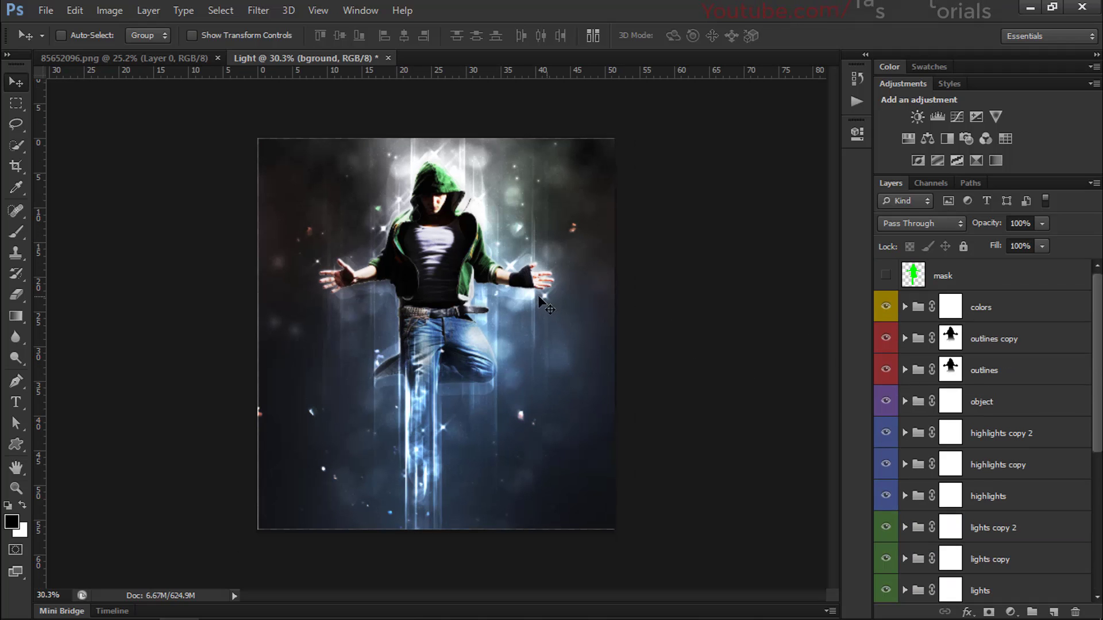
scroll(465, 367, up, 2)
scroll(465, 376, down, 1)
- In the colors group, turn Gradient Fill 2 on and Gradient Fill 1 off, then collapse it
click(1000, 307)
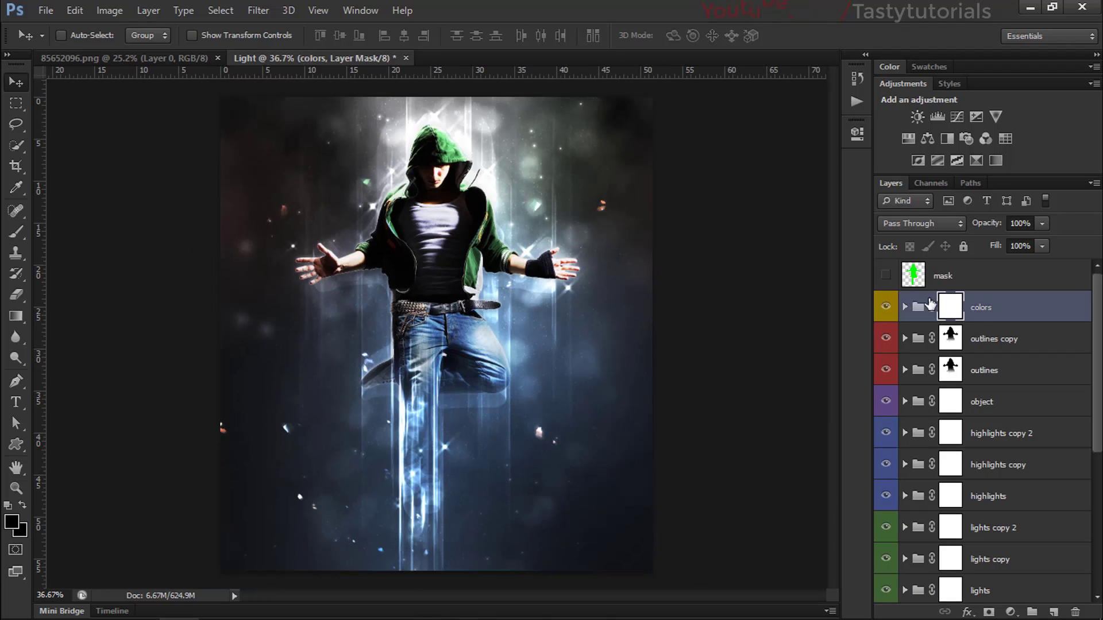
click(904, 307)
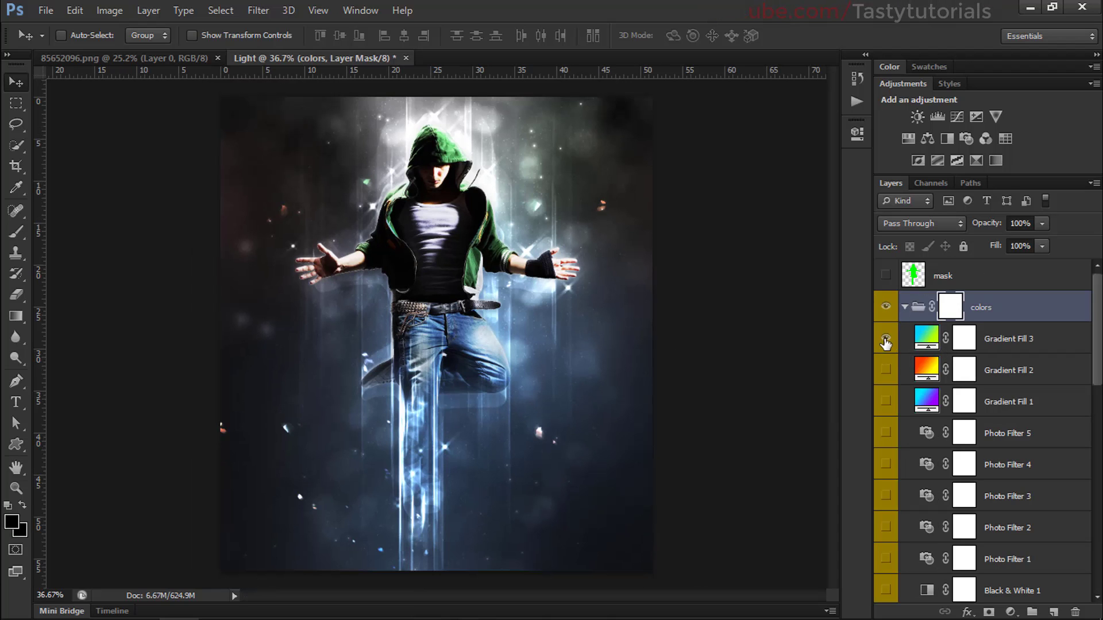
click(886, 370)
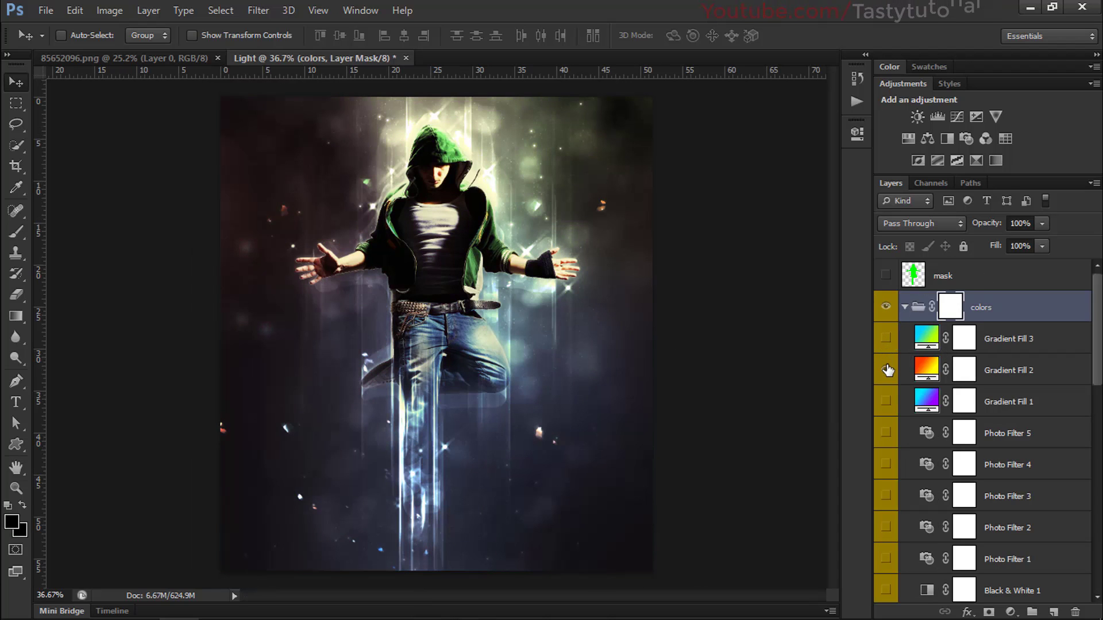
click(886, 401)
click(904, 307)
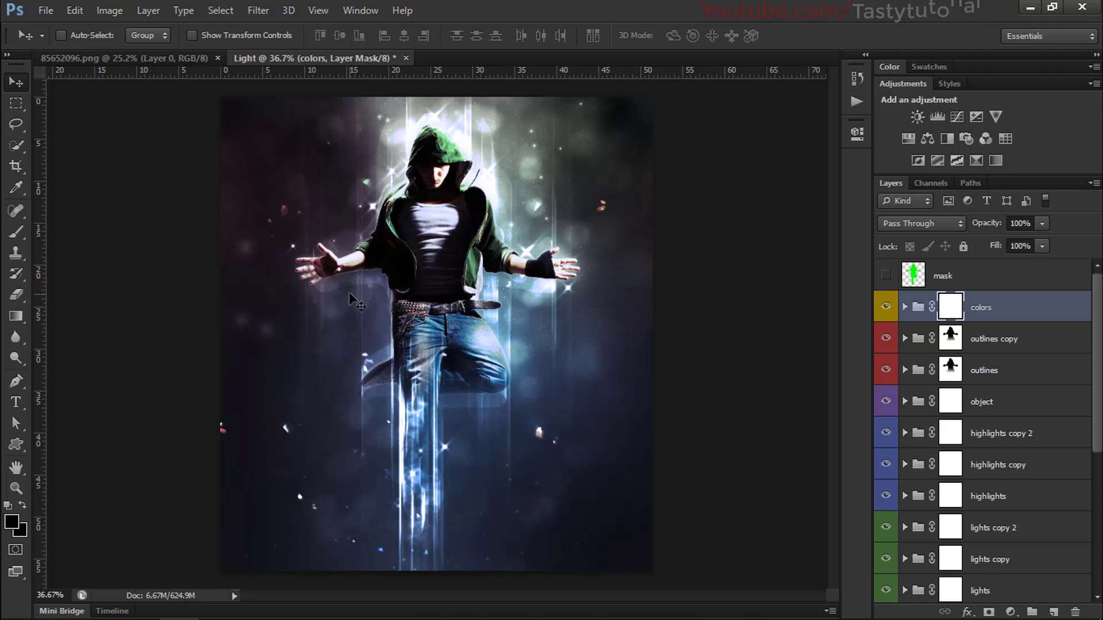
scroll(349, 292, down, 1)
scroll(350, 292, up, 1)
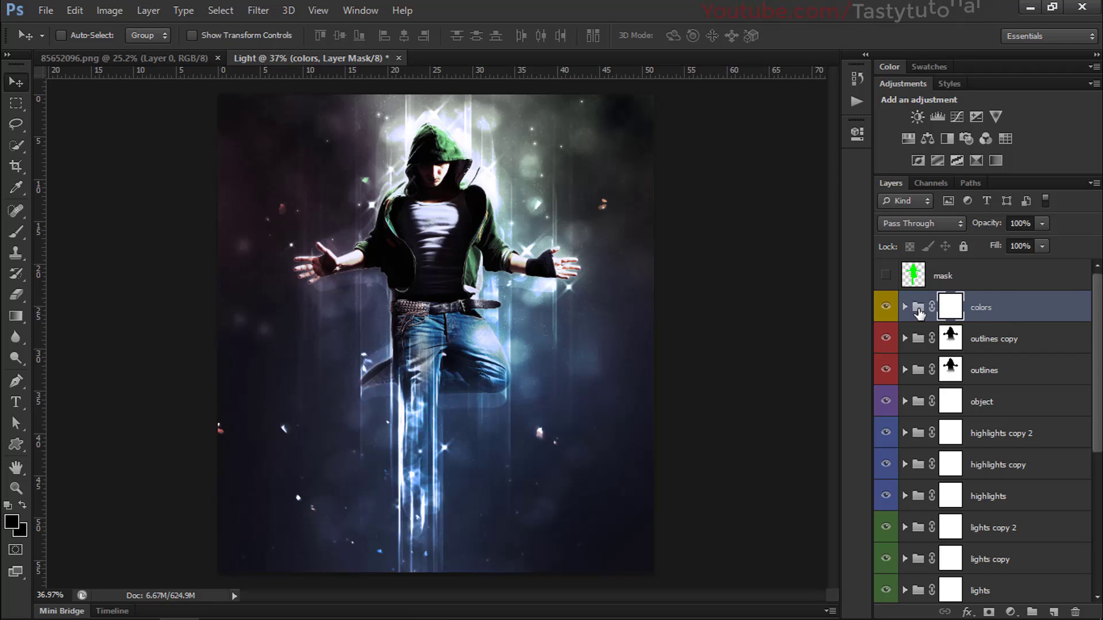
click(1008, 309)
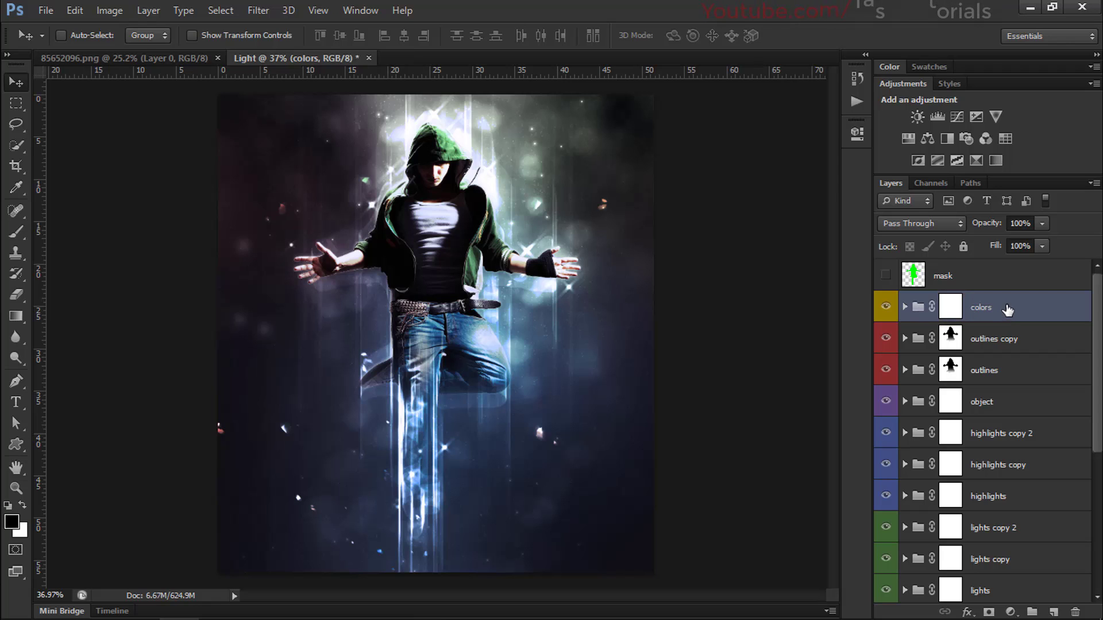